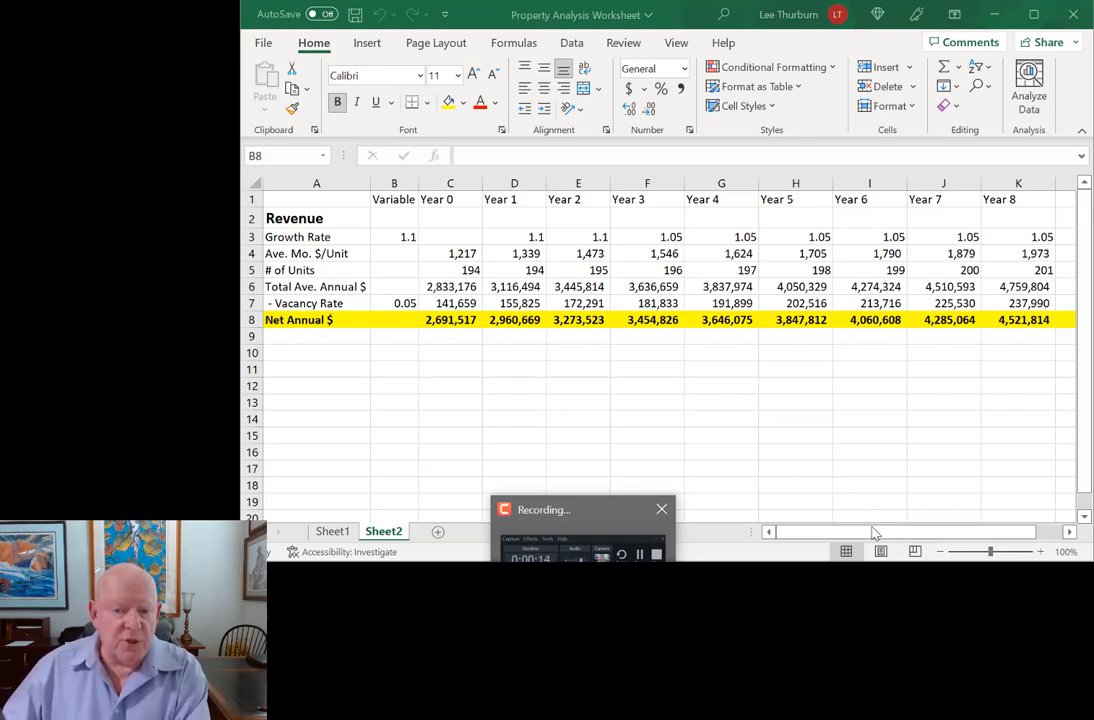
Freeze the panes at cell B2 on Sheet2 so the year header row and the label column stay visible
double_click(390, 218)
key(Escape)
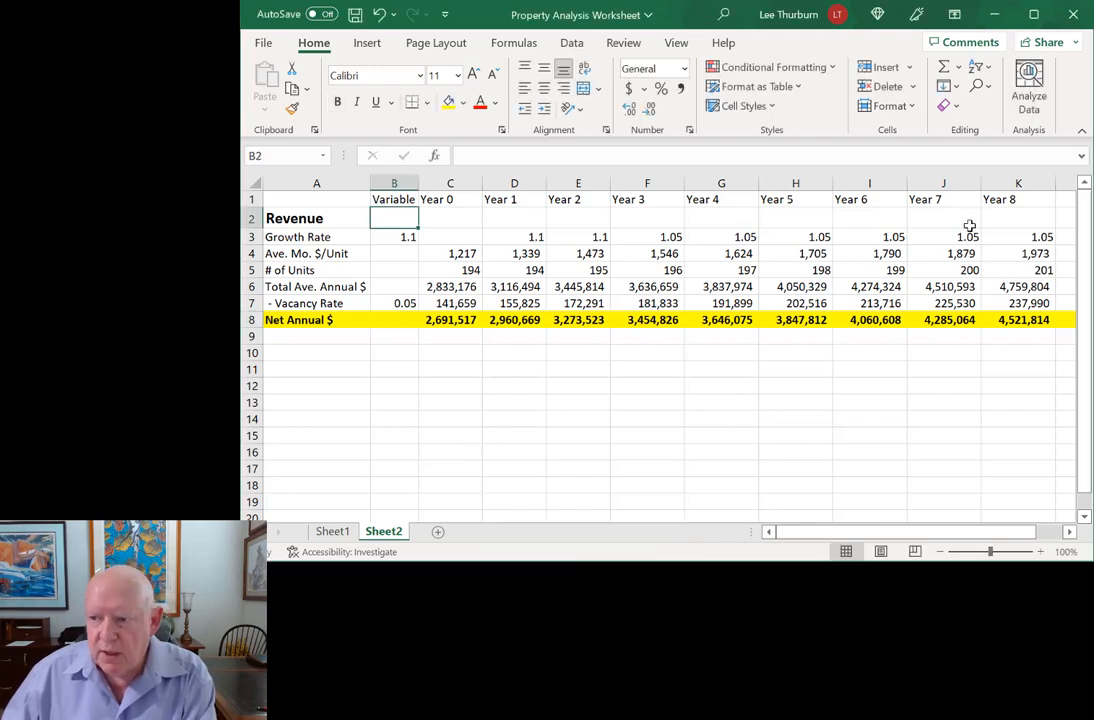
click(677, 45)
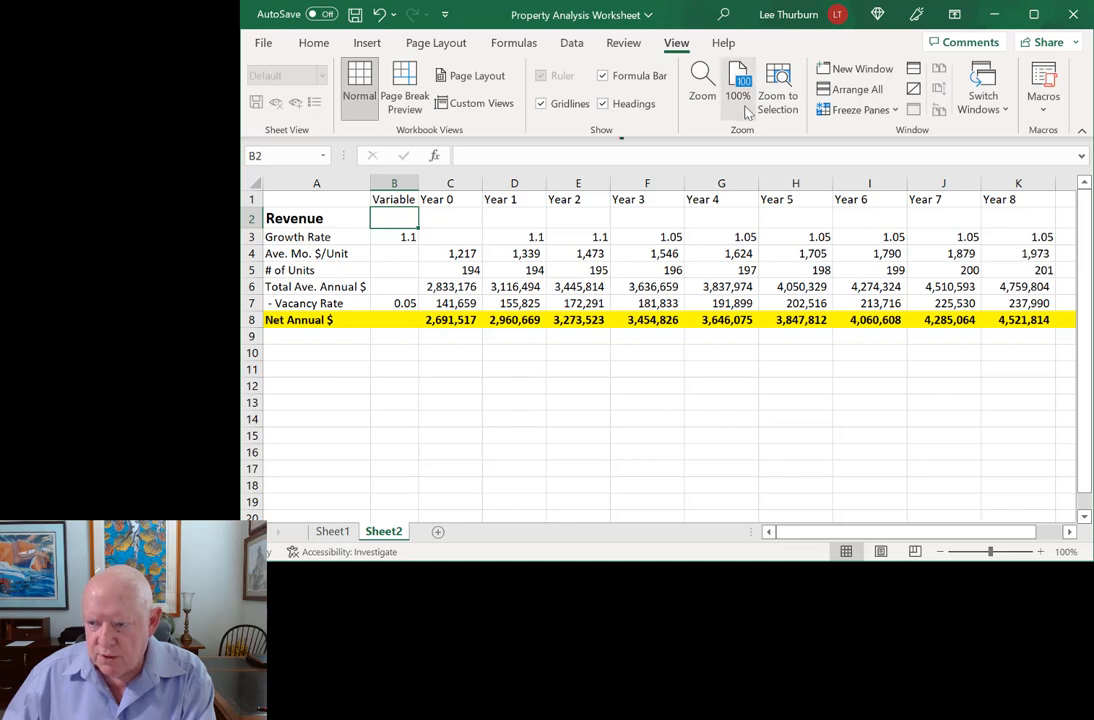
click(882, 111)
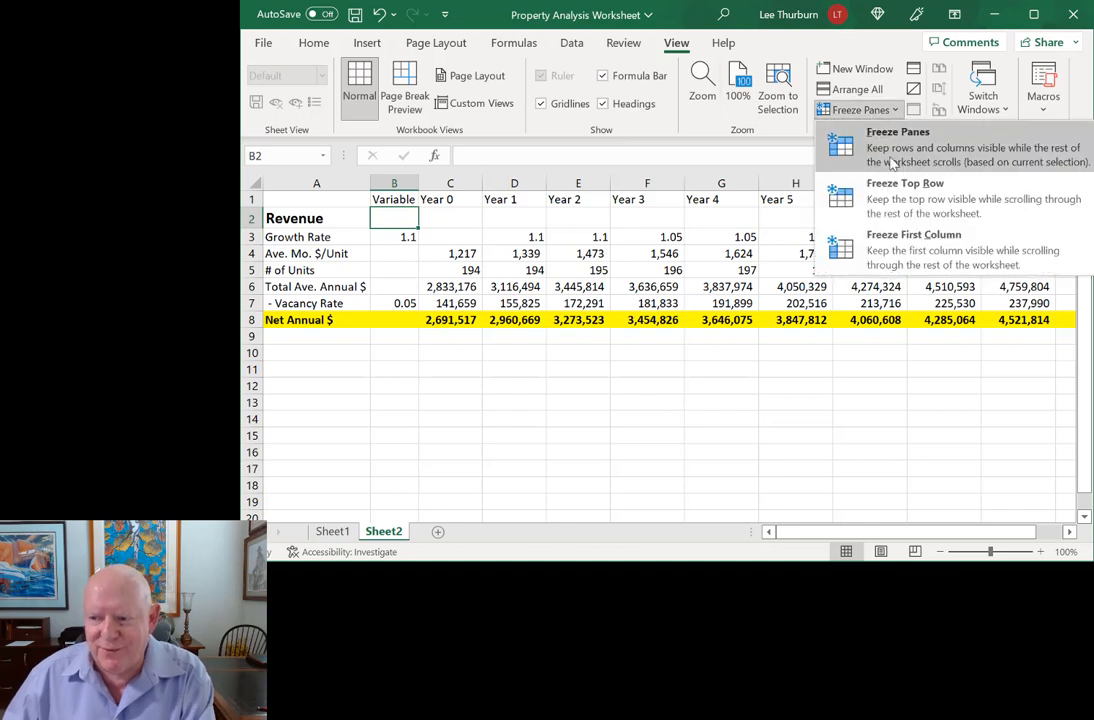
click(891, 153)
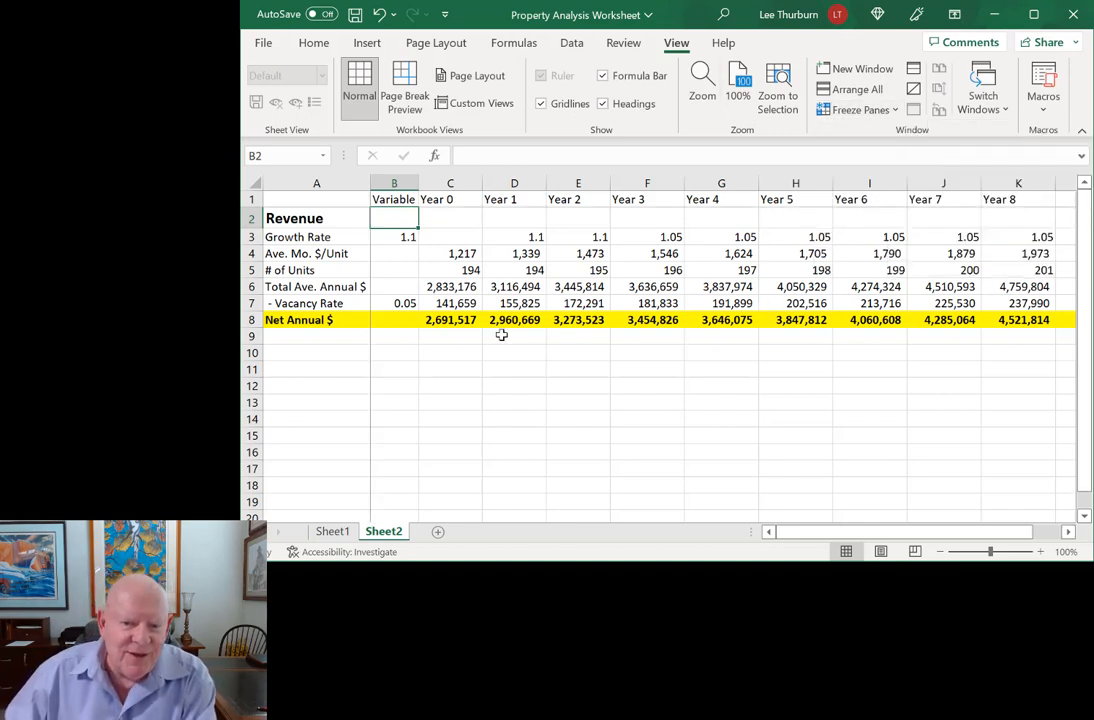
scroll(501, 340, down, 3)
scroll(501, 342, up, 3)
scroll(502, 350, down, 2)
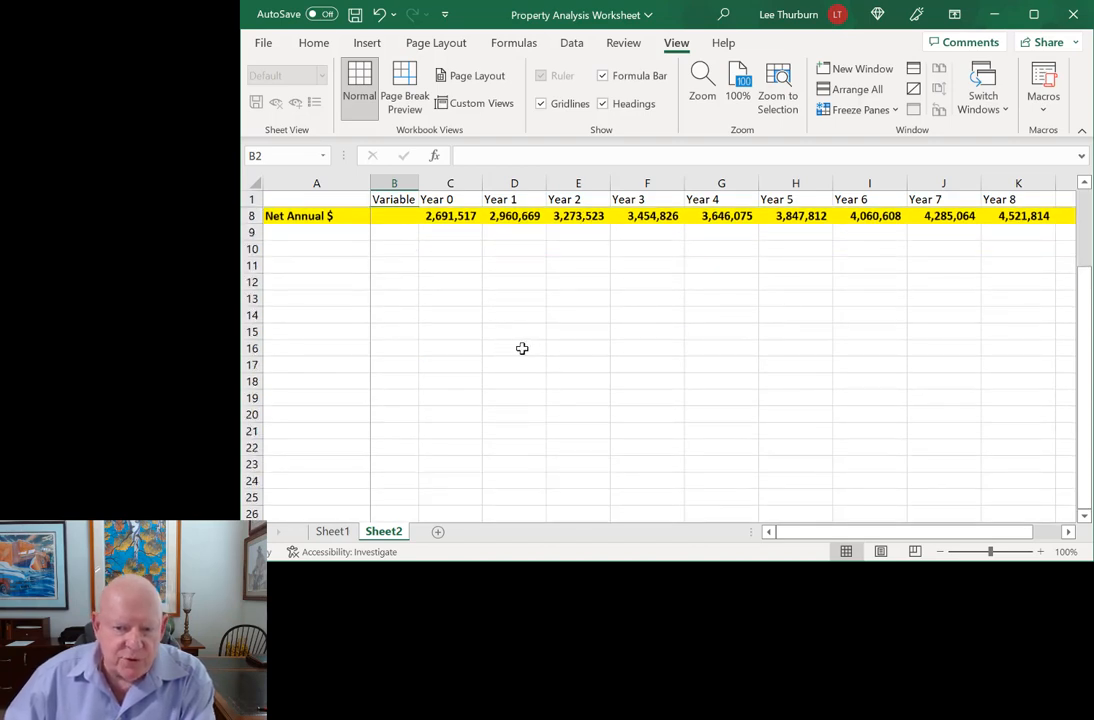
scroll(519, 348, up, 2)
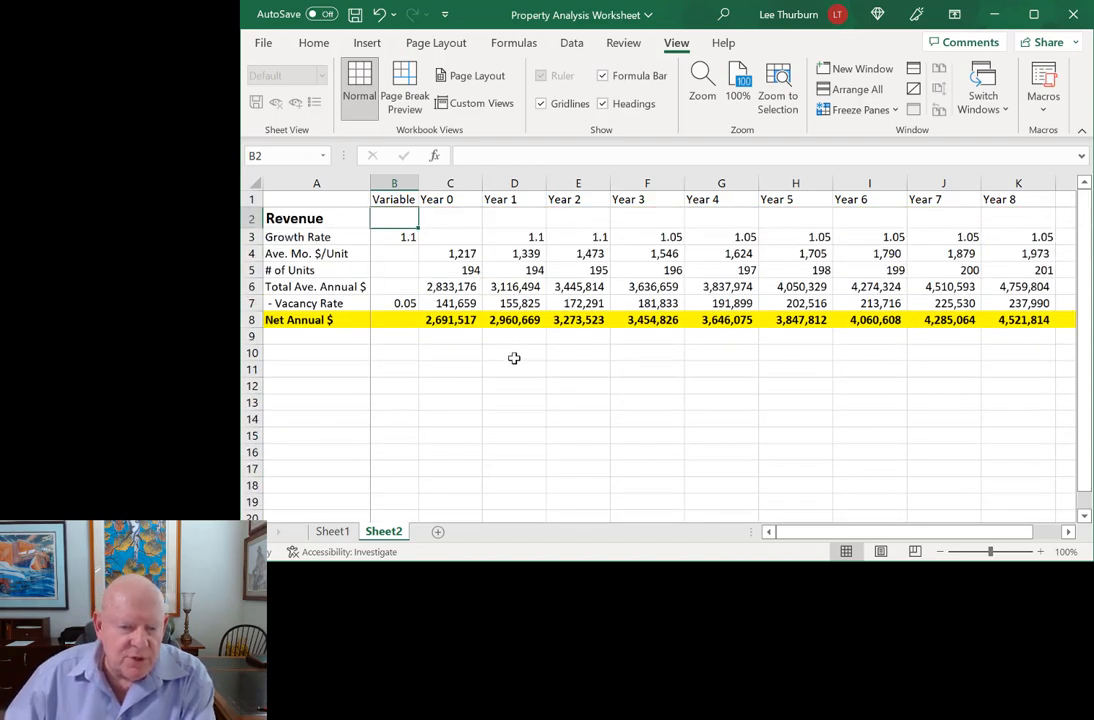
scroll(495, 376, down, 2)
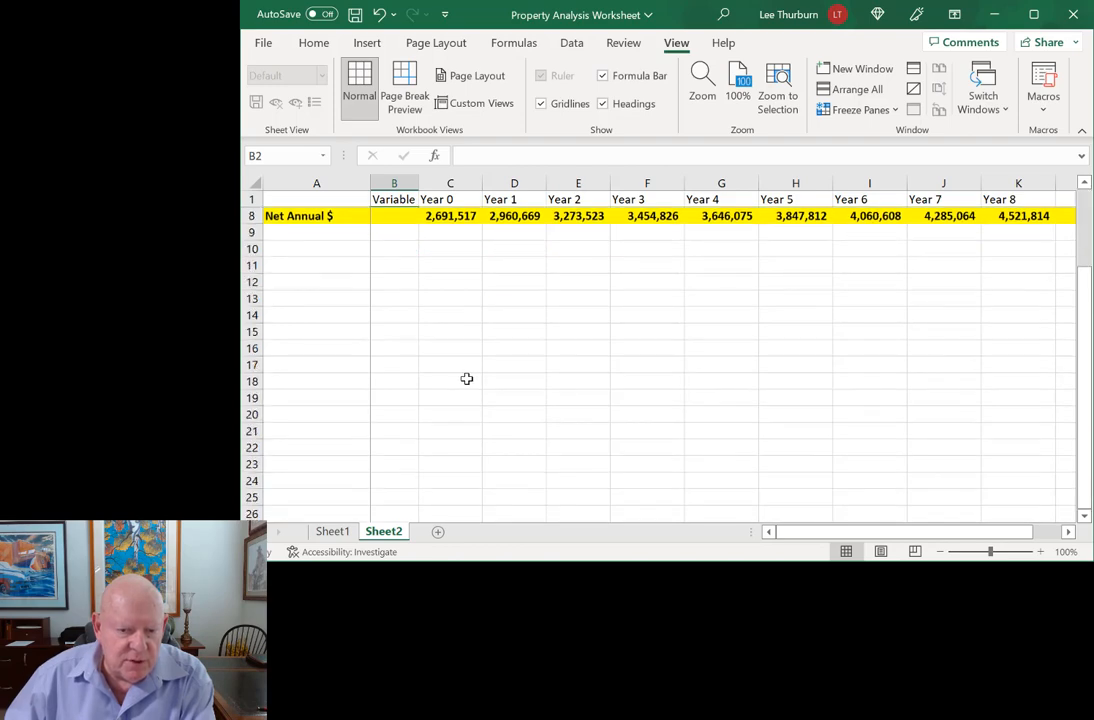
Copy the expense labels from A10 through Net Operating Income in A33 on Sheet1 and paste them at A10 on Sheet2
click(333, 531)
scroll(390, 339, down, 2)
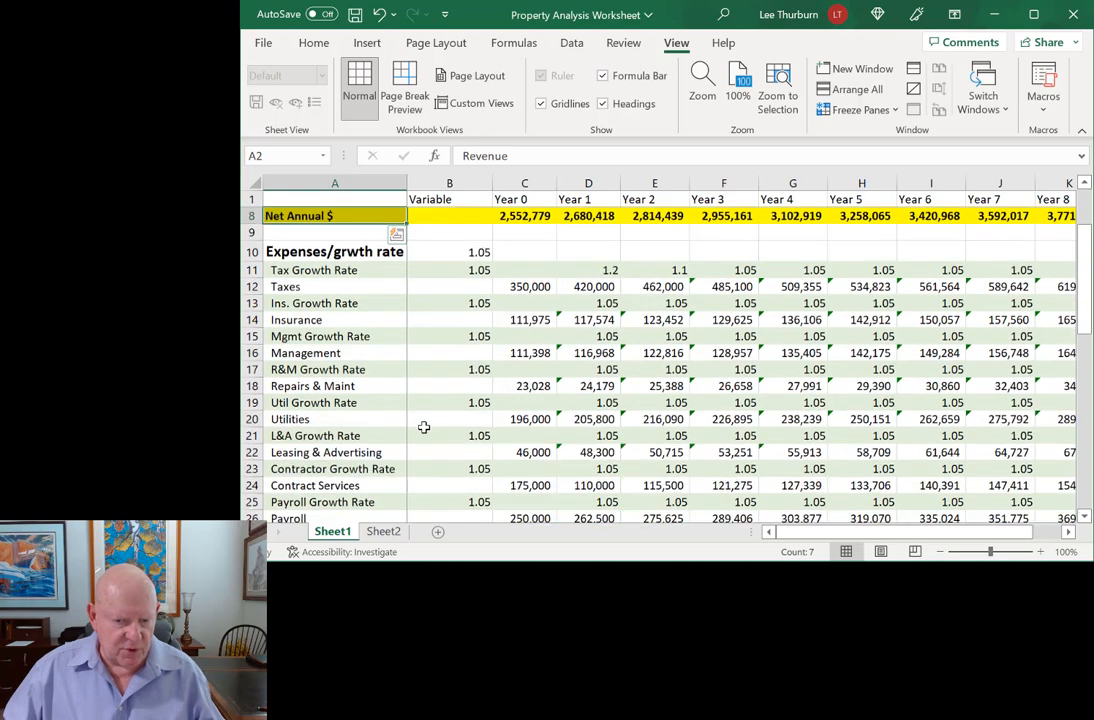
drag(335, 252, 320, 513)
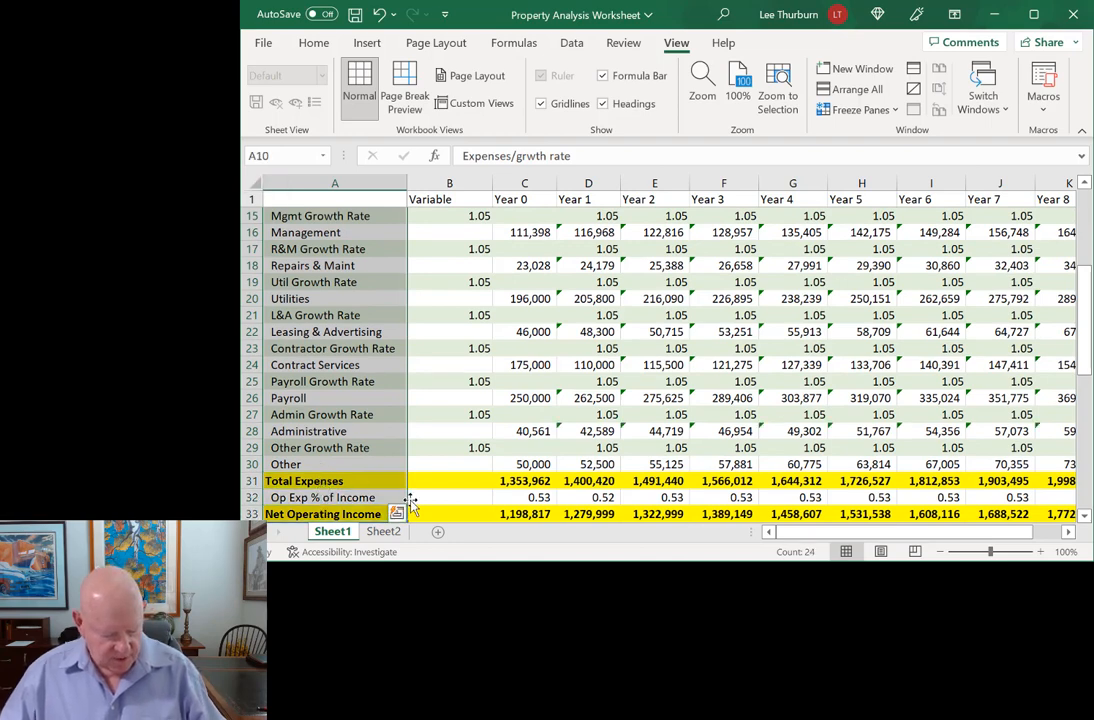
key(ctrl+c)
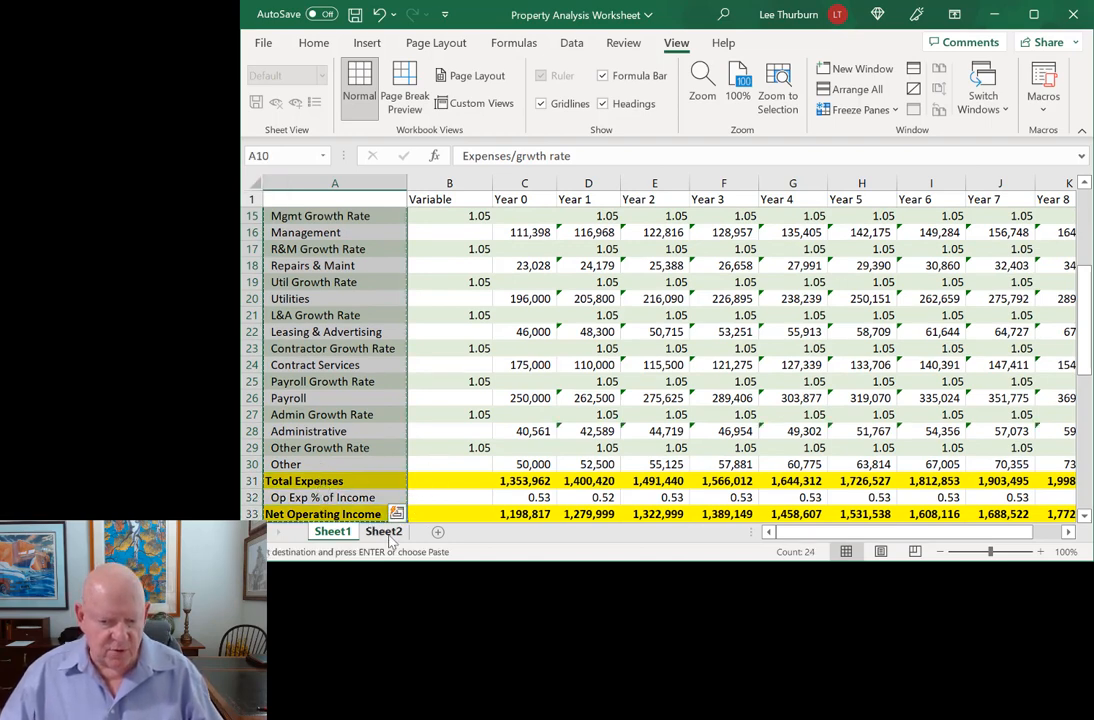
key(ctrl+Page_Down)
click(303, 251)
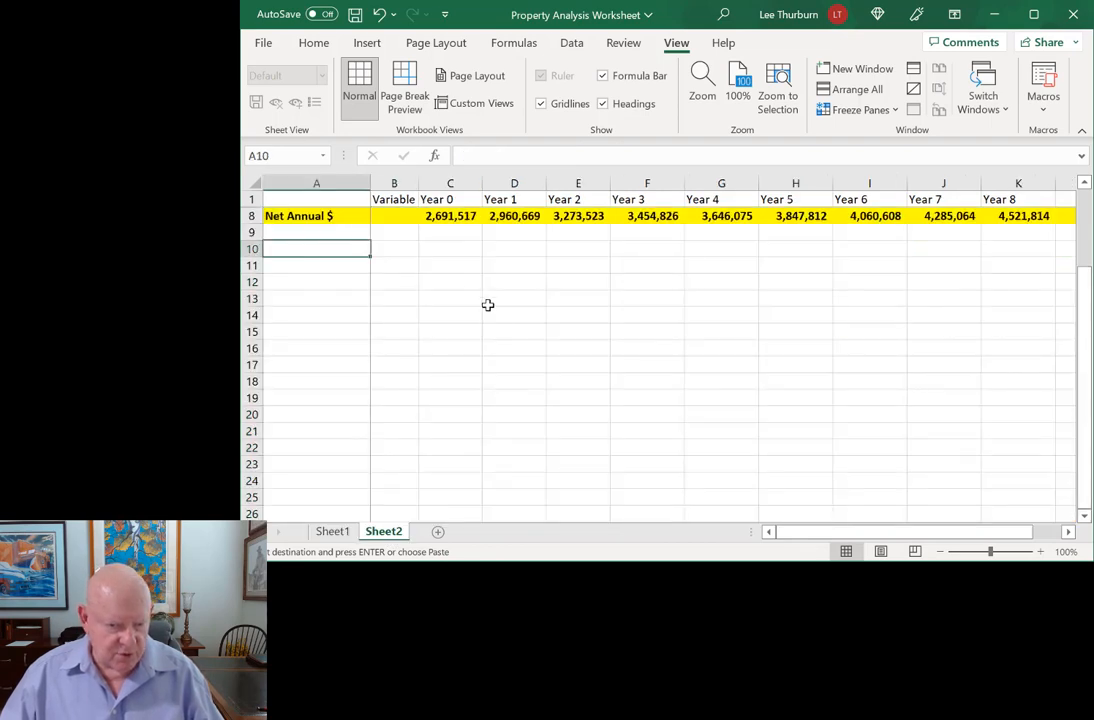
key(ctrl+v)
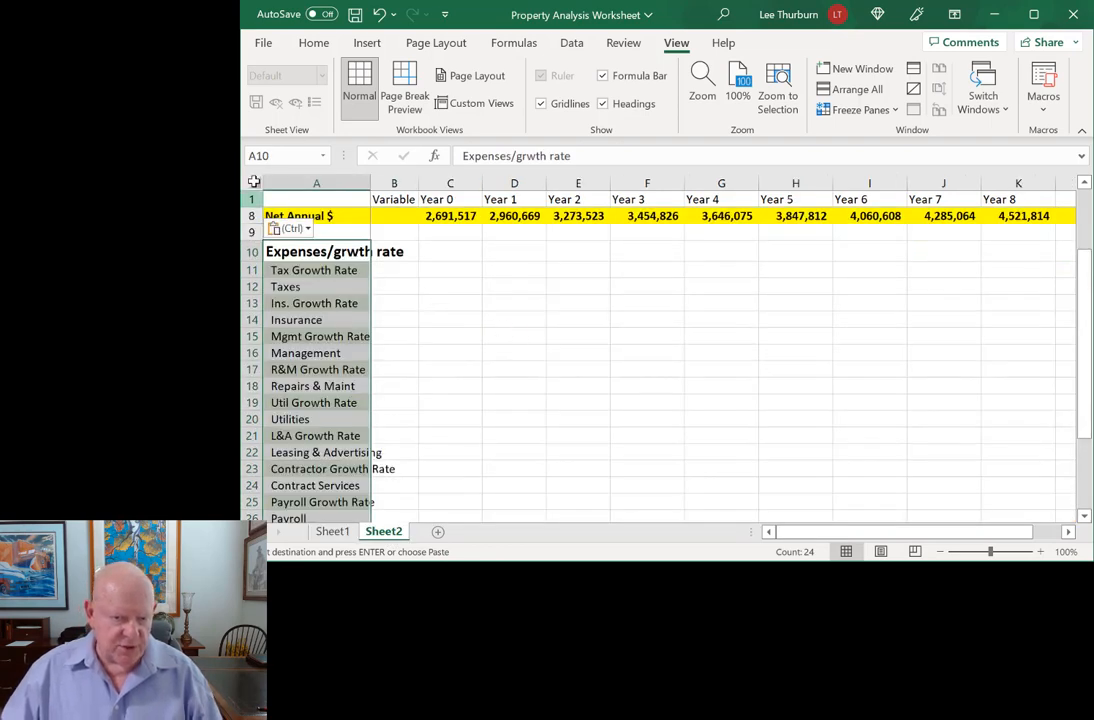
AutoFit the column widths across all of Sheet2
click(257, 181)
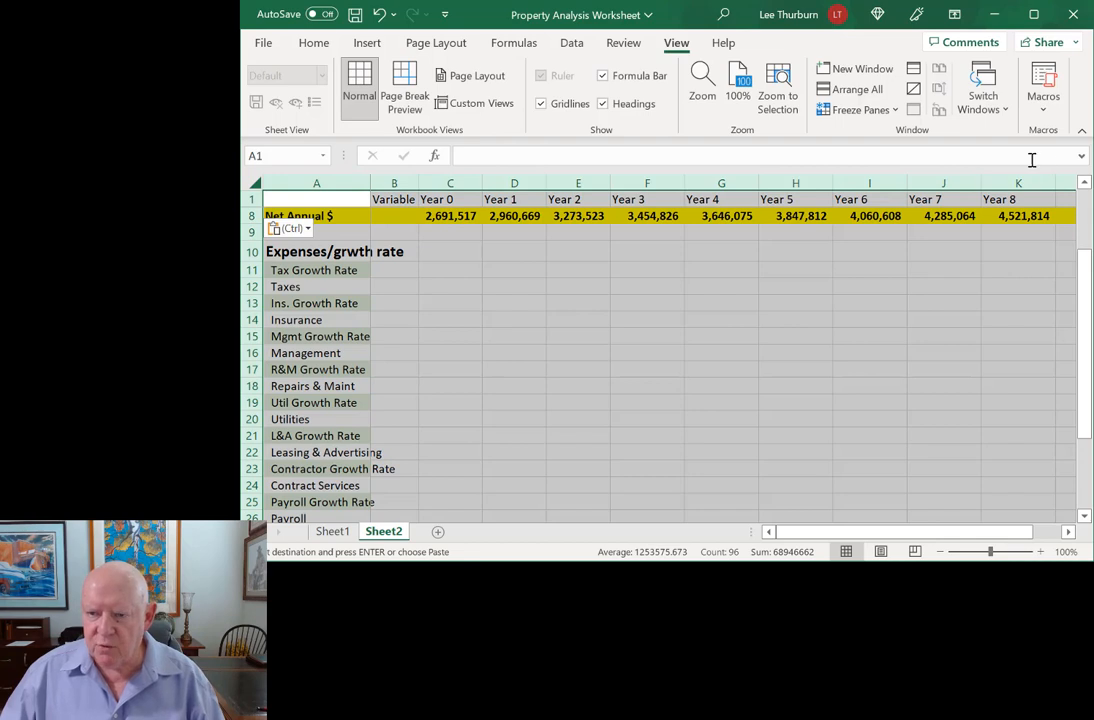
click(313, 42)
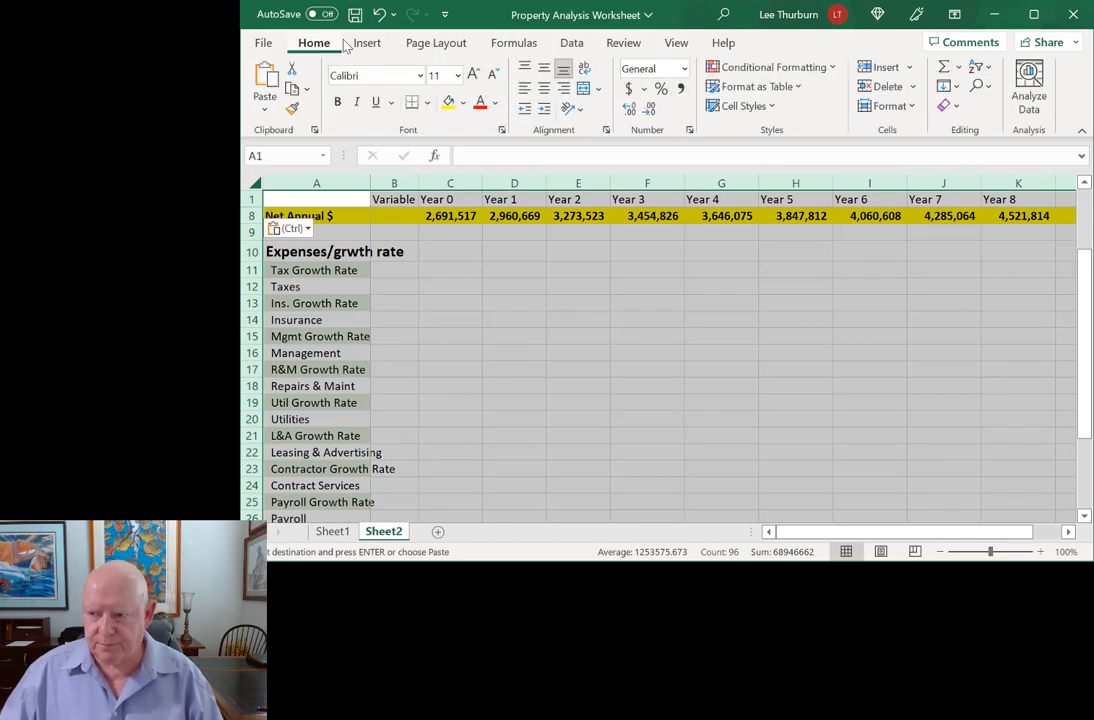
click(888, 105)
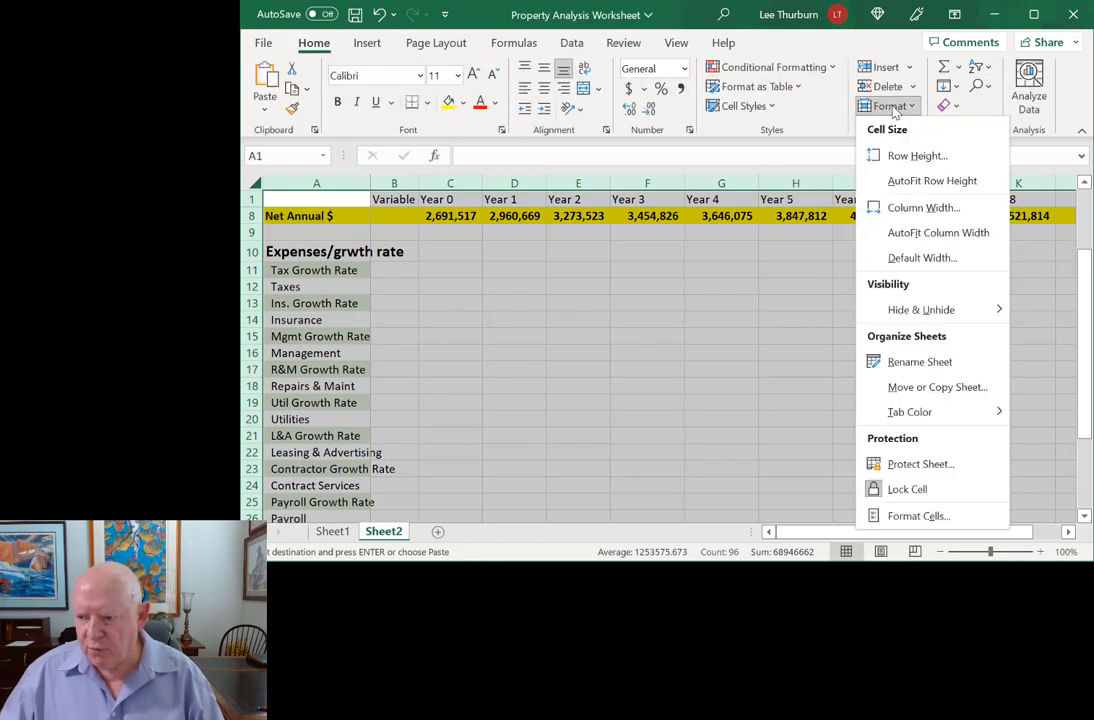
click(912, 238)
click(617, 351)
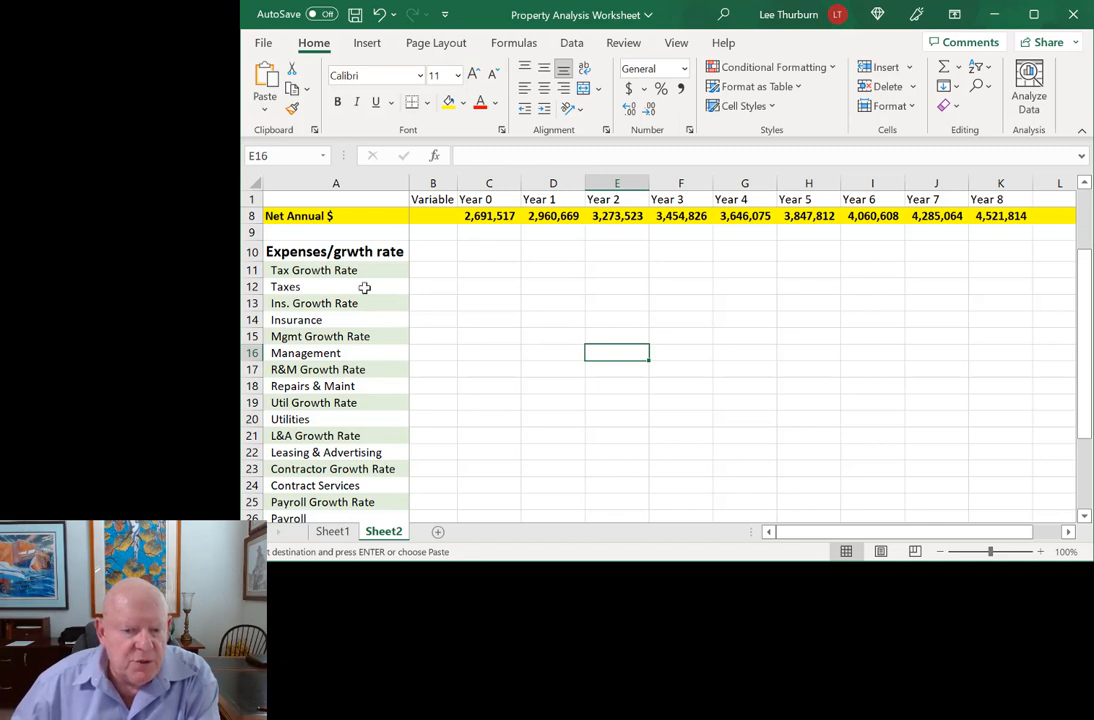
Examine the revenue Growth Rate row and the paired growth rate and expense rows down to Net Operating Income
scroll(312, 255, up, 2)
click(298, 237)
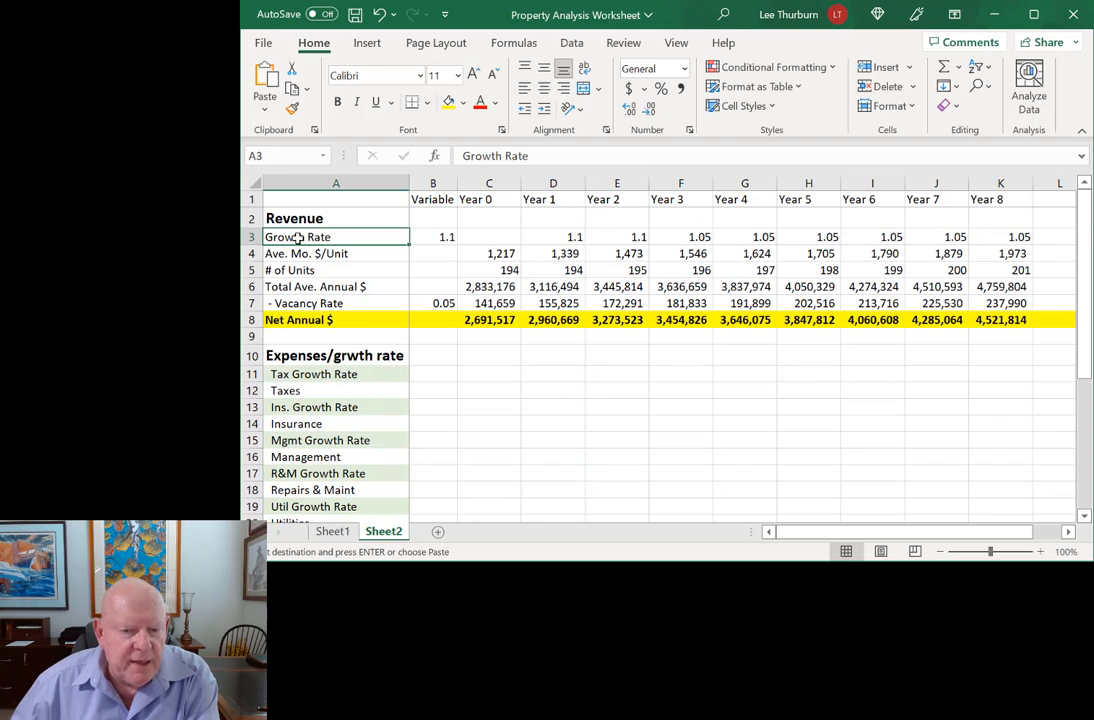
click(251, 237)
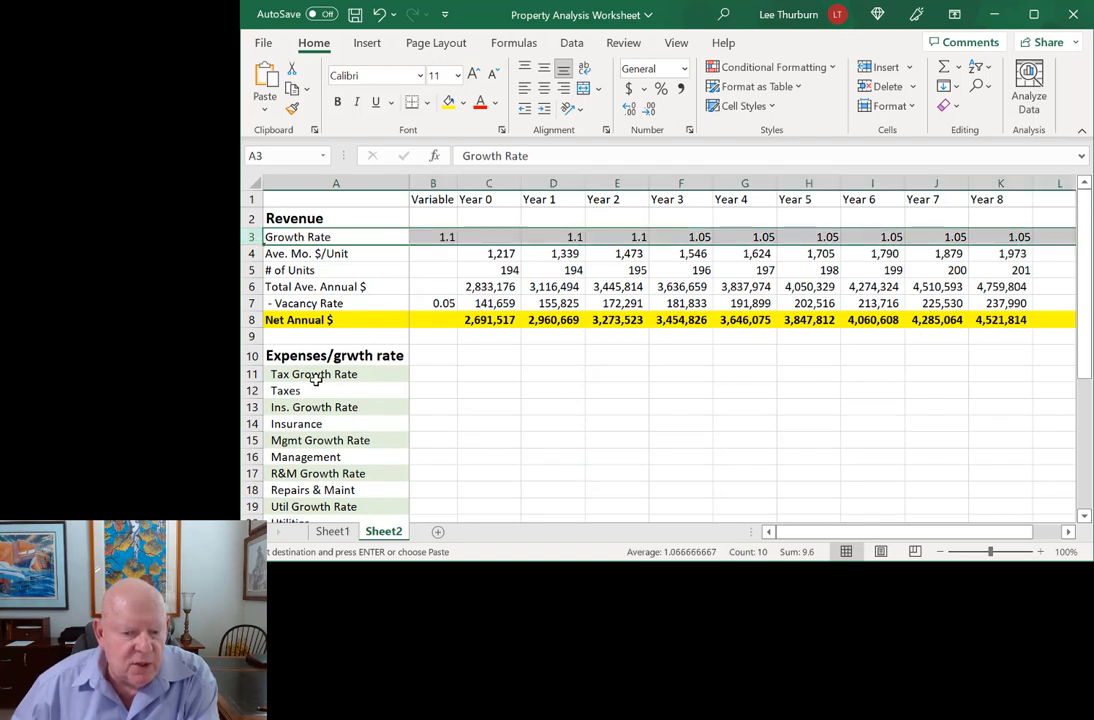
scroll(316, 380, down, 2)
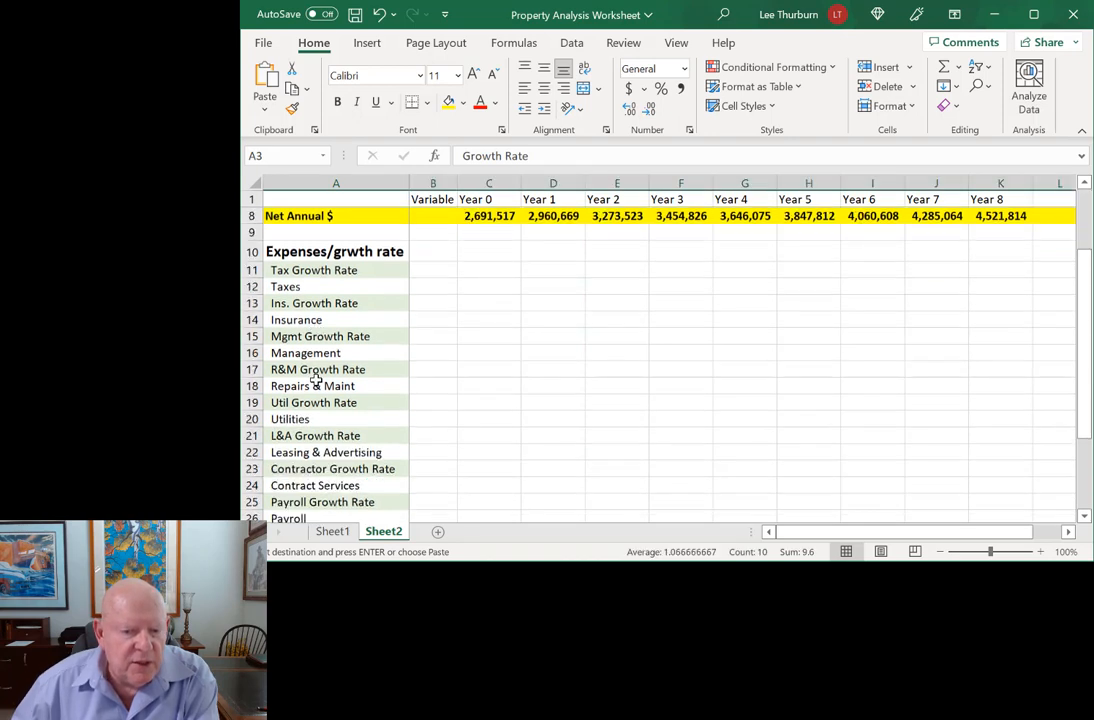
click(254, 270)
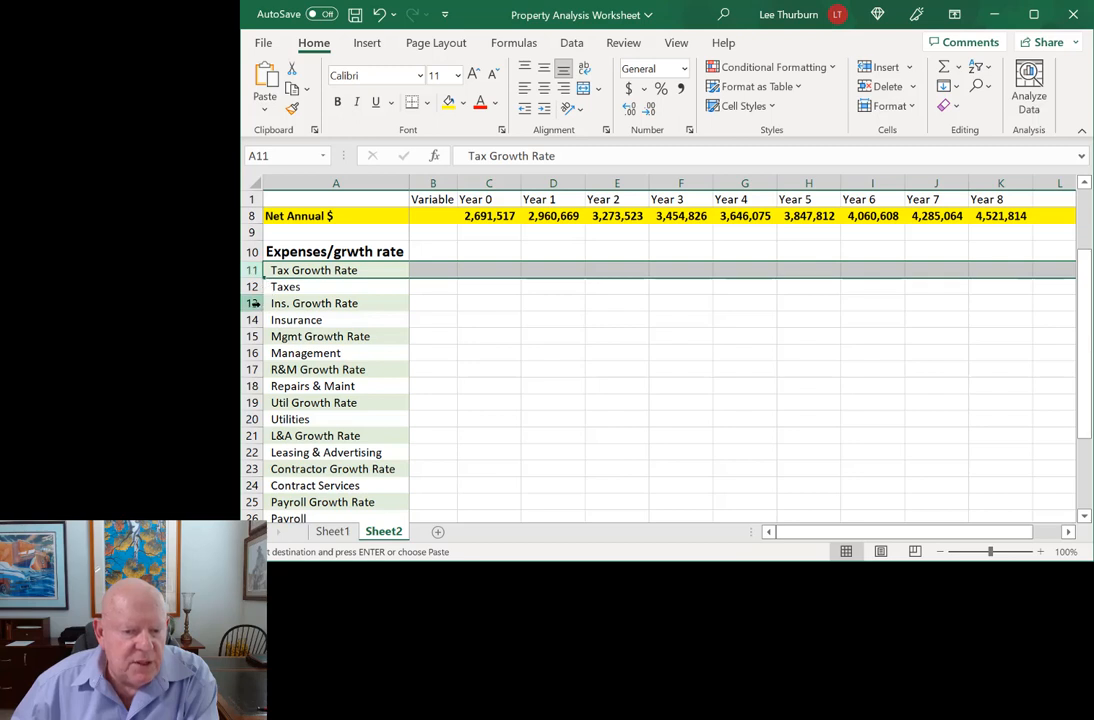
click(254, 303)
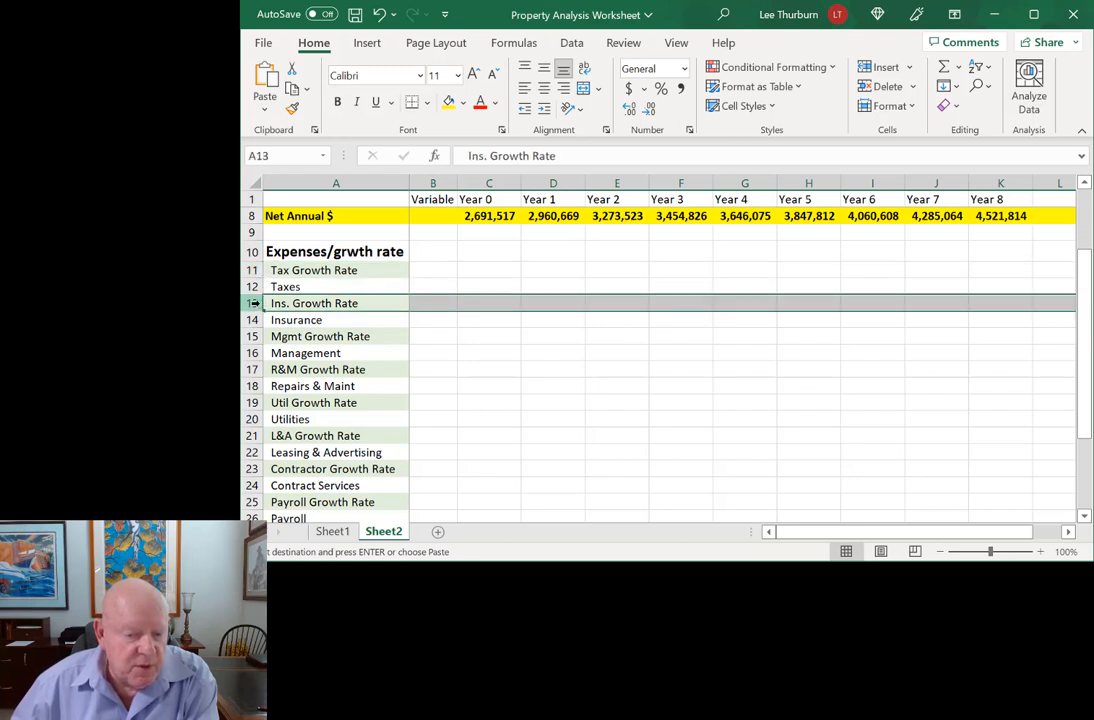
click(278, 286)
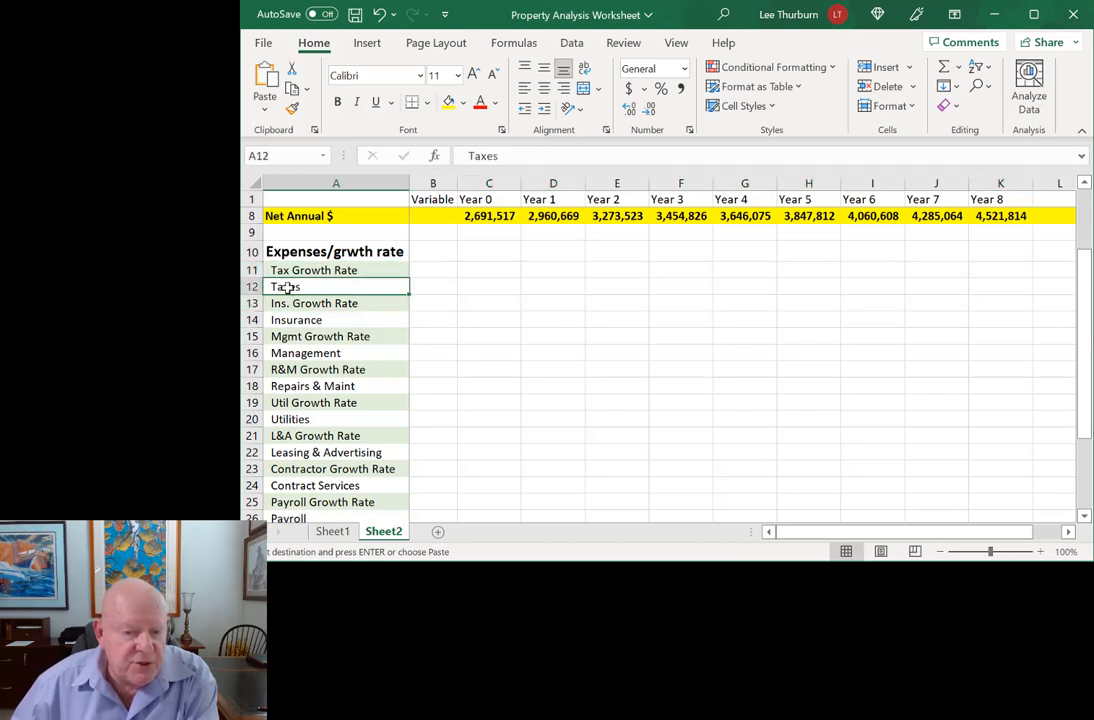
click(253, 270)
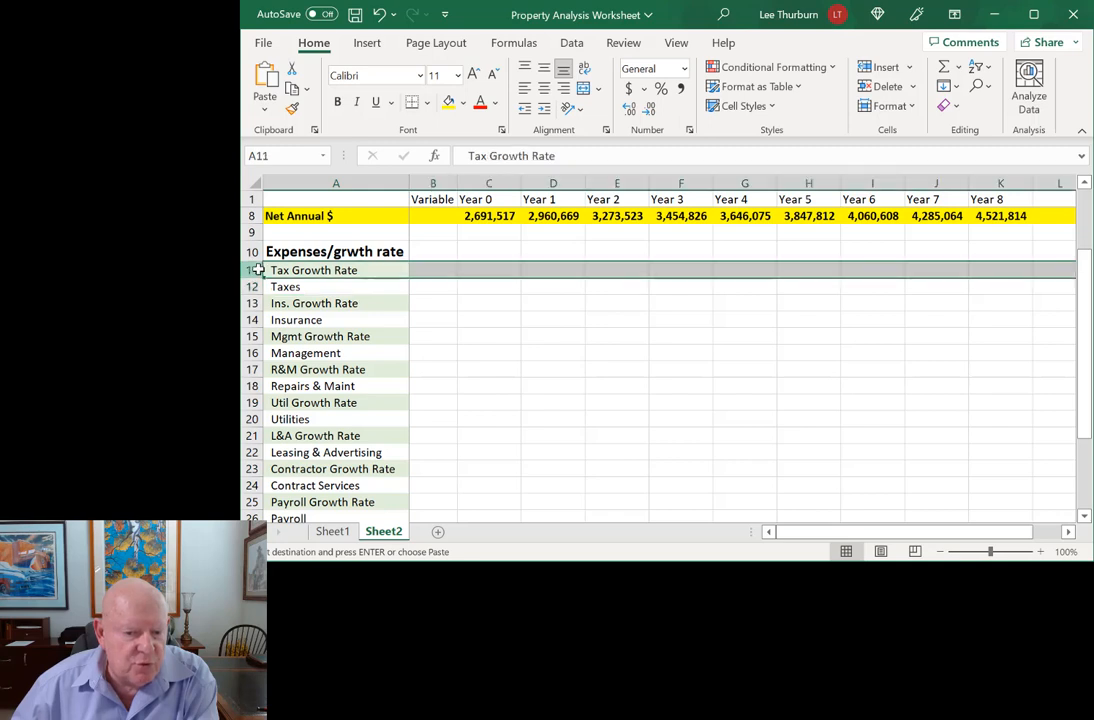
click(285, 320)
click(254, 303)
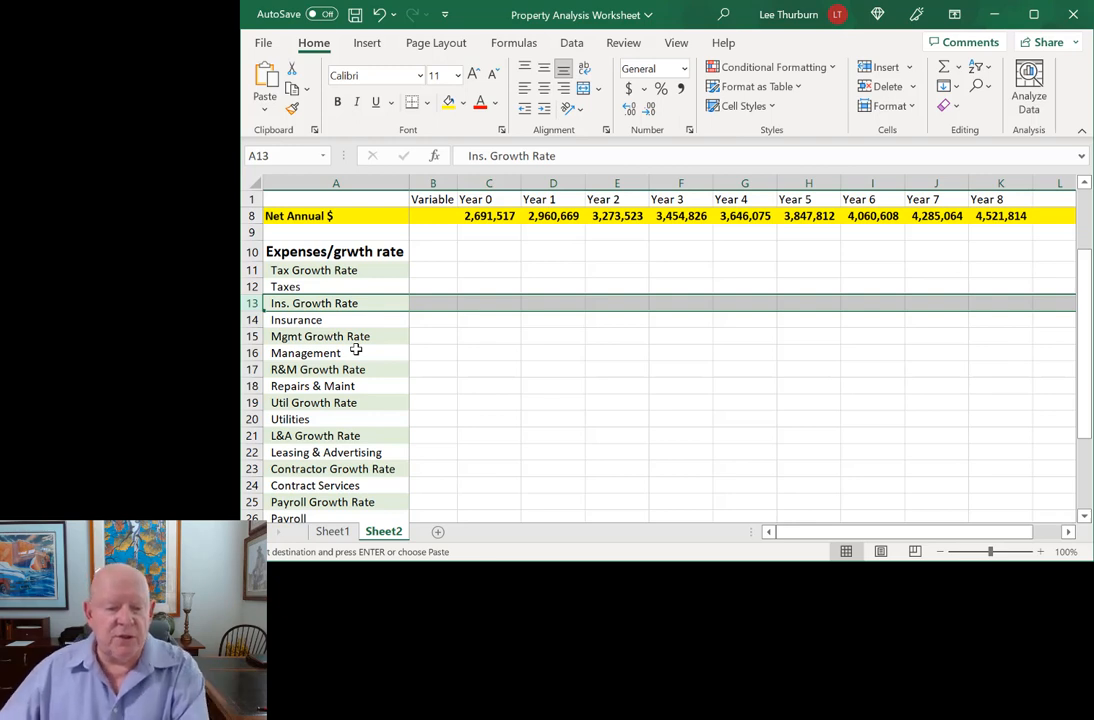
scroll(355, 349, down, 2)
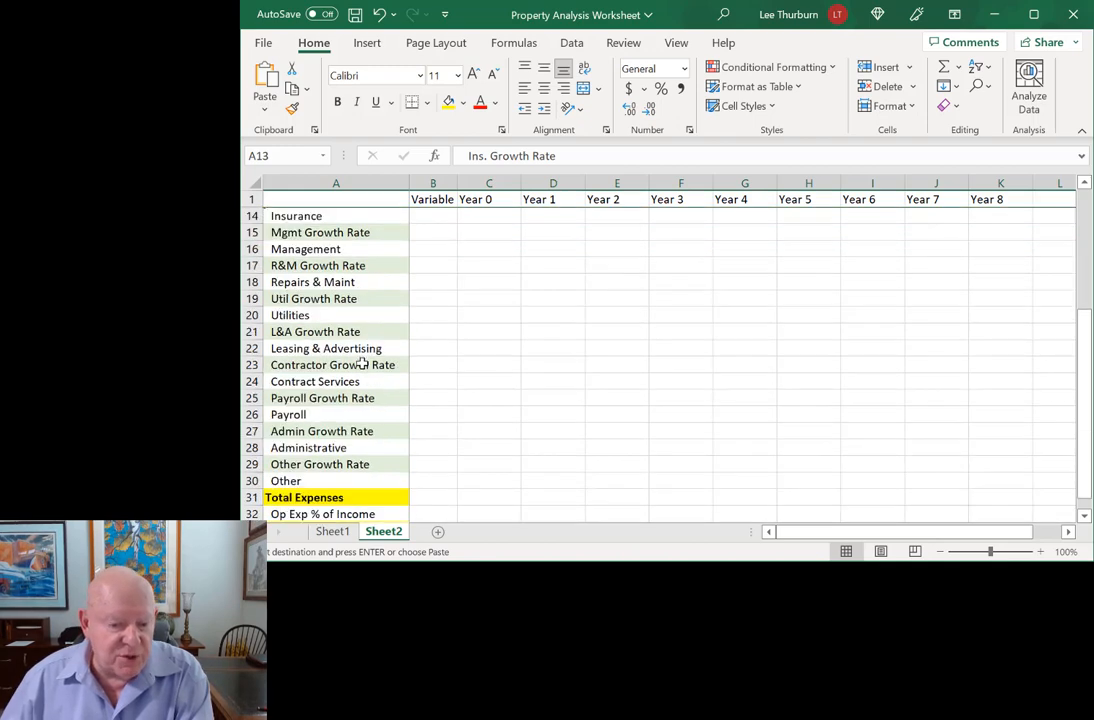
scroll(363, 365, down, 1)
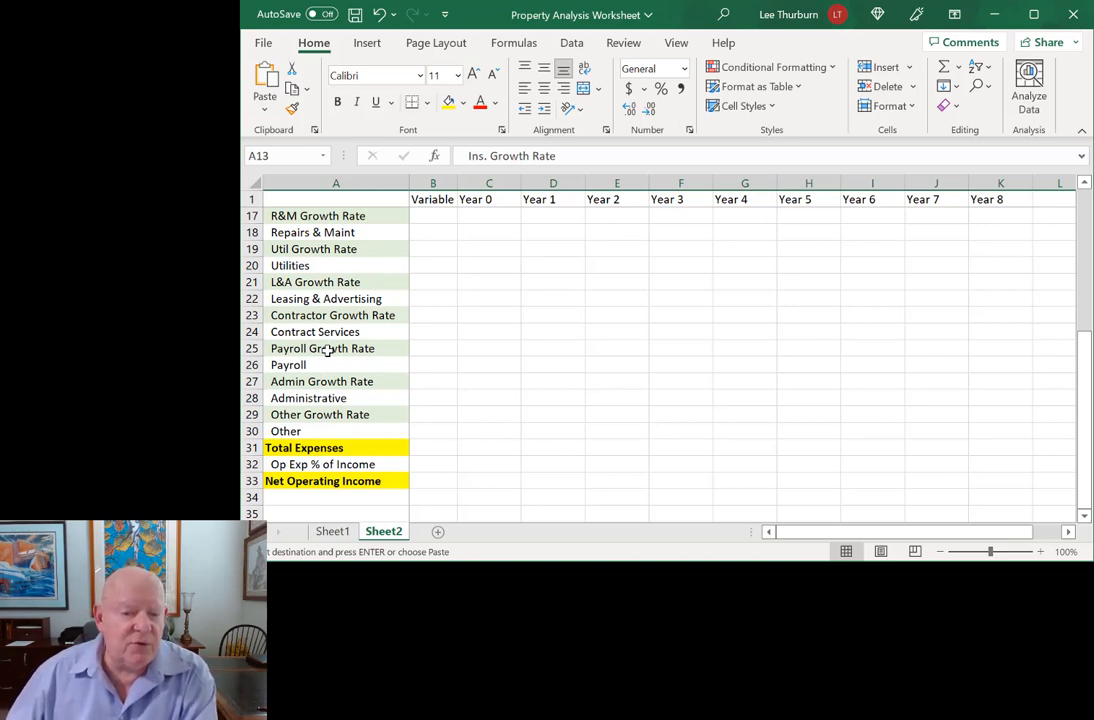
scroll(327, 350, up, 3)
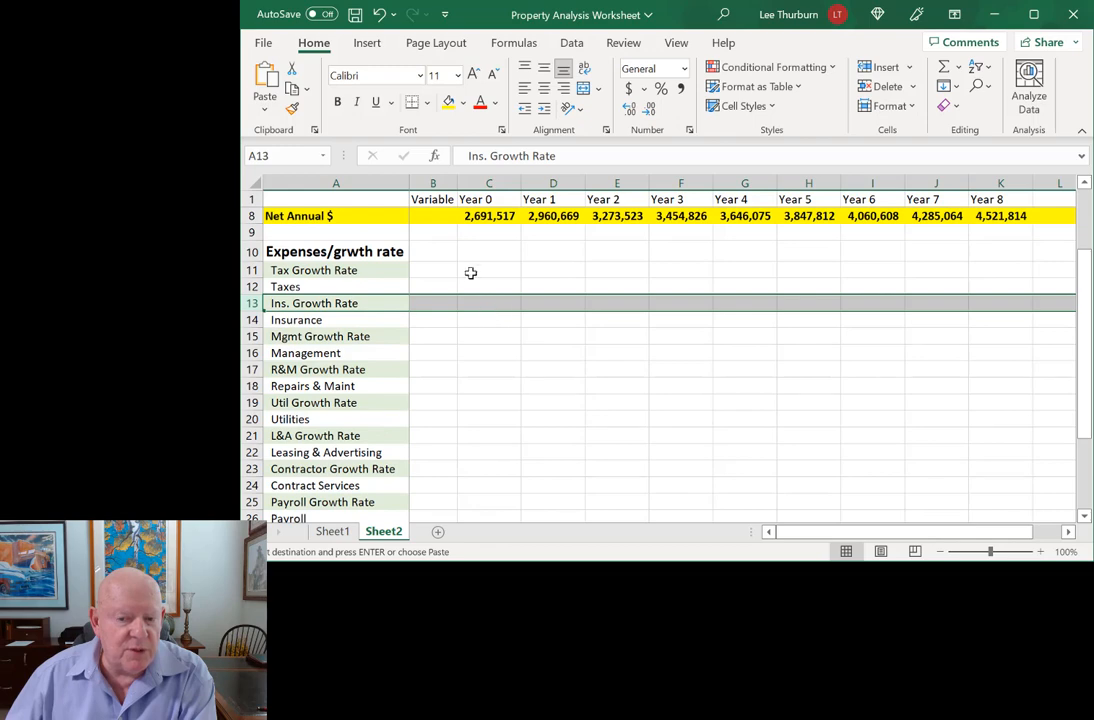
Link the Tax Growth Rate variable in B11 to the revenue Growth Rate in B3 with the formula =+B3
click(436, 270)
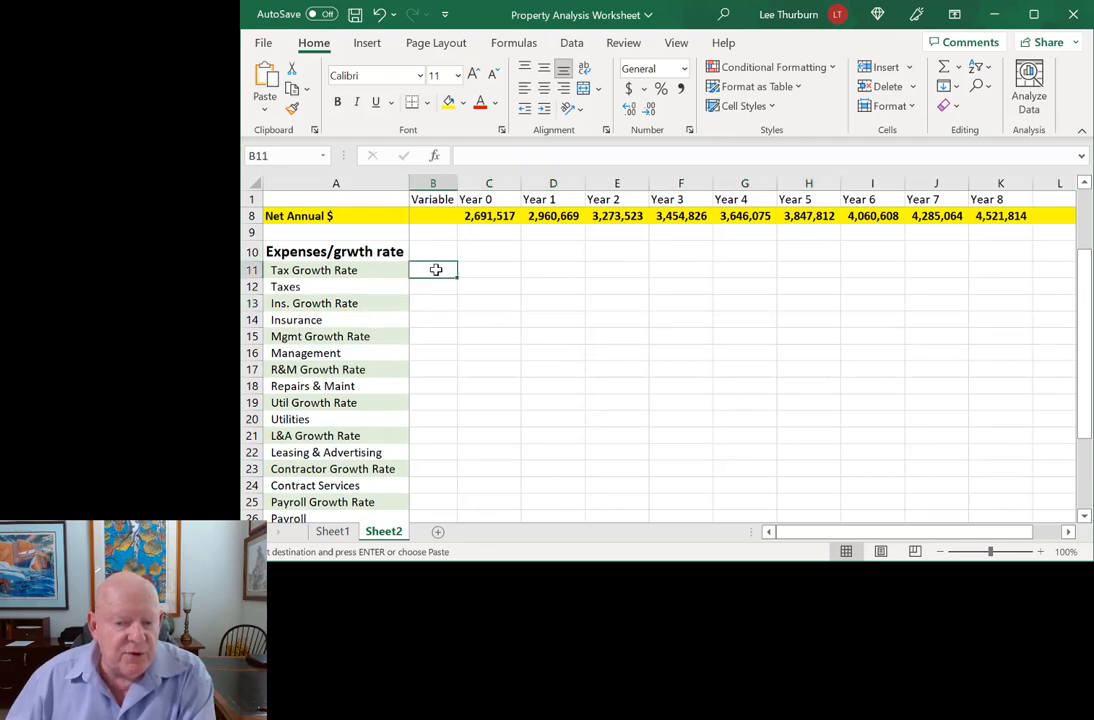
scroll(476, 310, up, 2)
scroll(465, 280, down, 1)
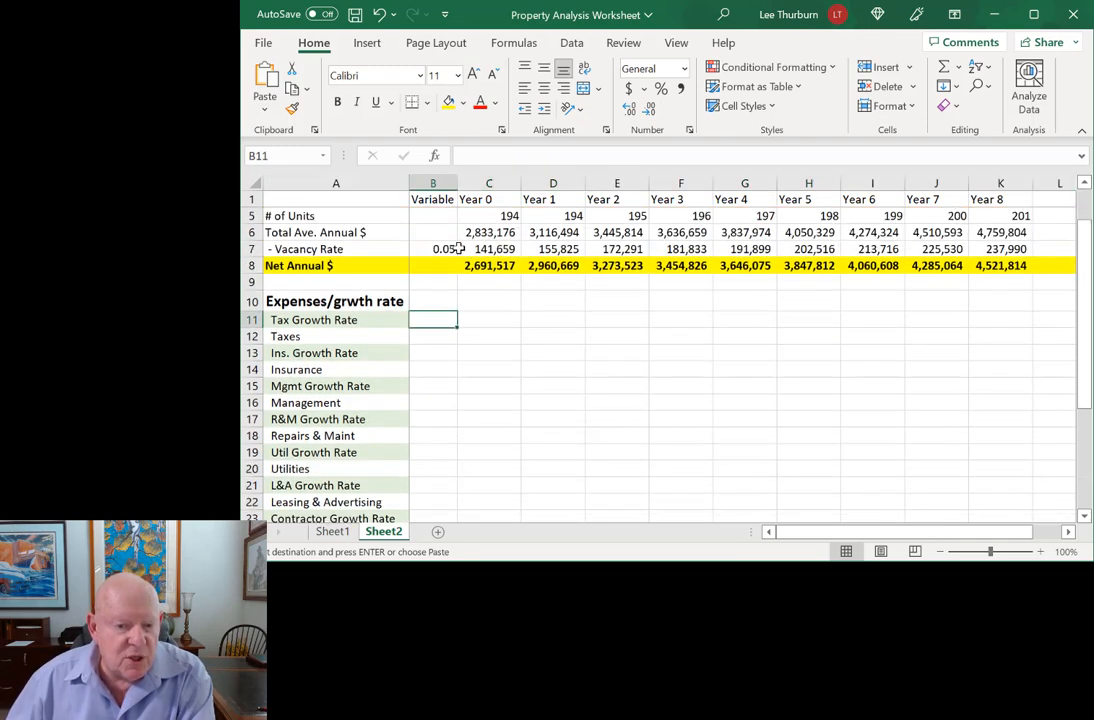
scroll(454, 247, up, 1)
scroll(400, 252, down, 1)
scroll(413, 268, up, 1)
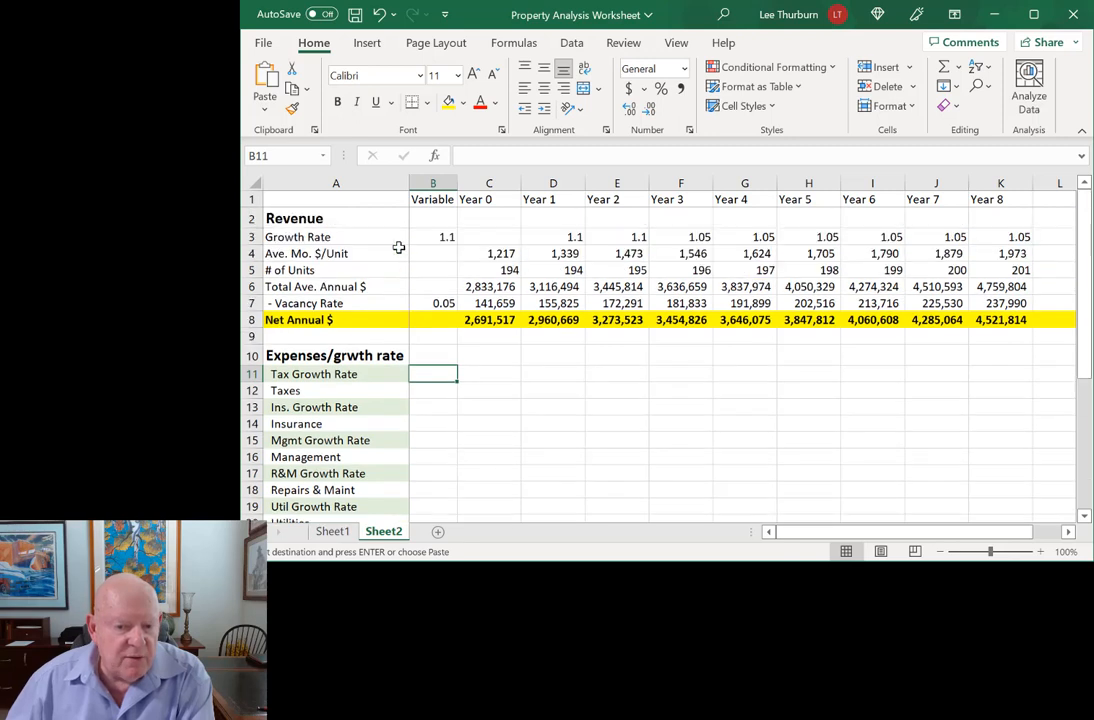
click(257, 237)
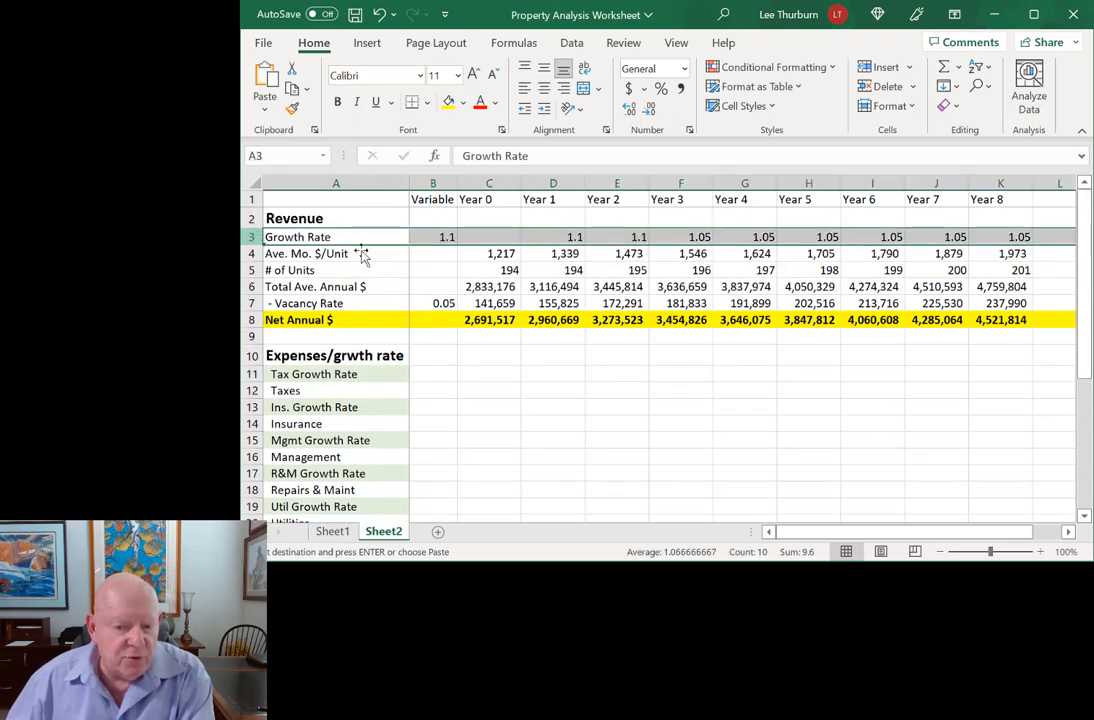
click(436, 372)
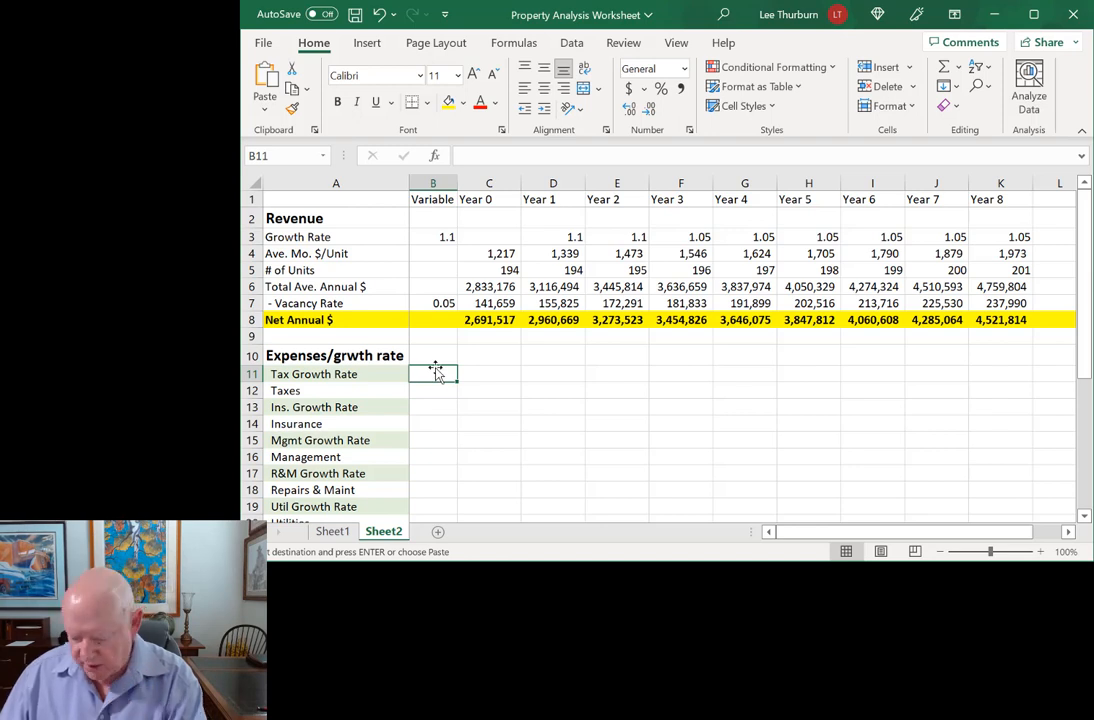
text(+)
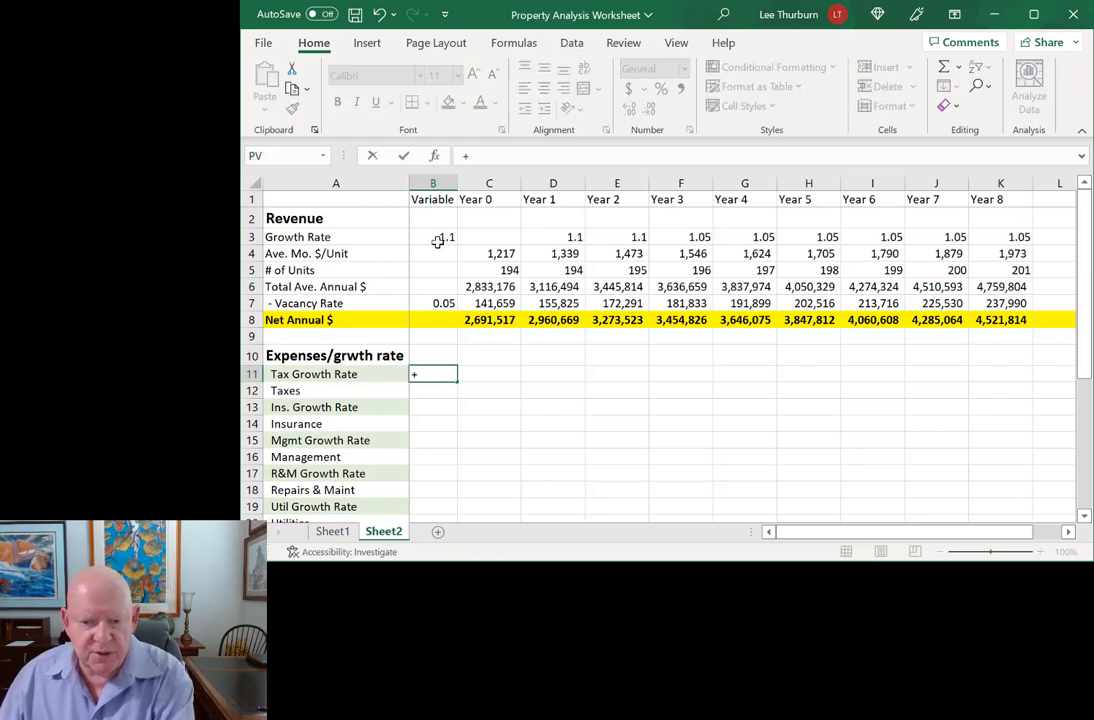
click(440, 237)
key(Return)
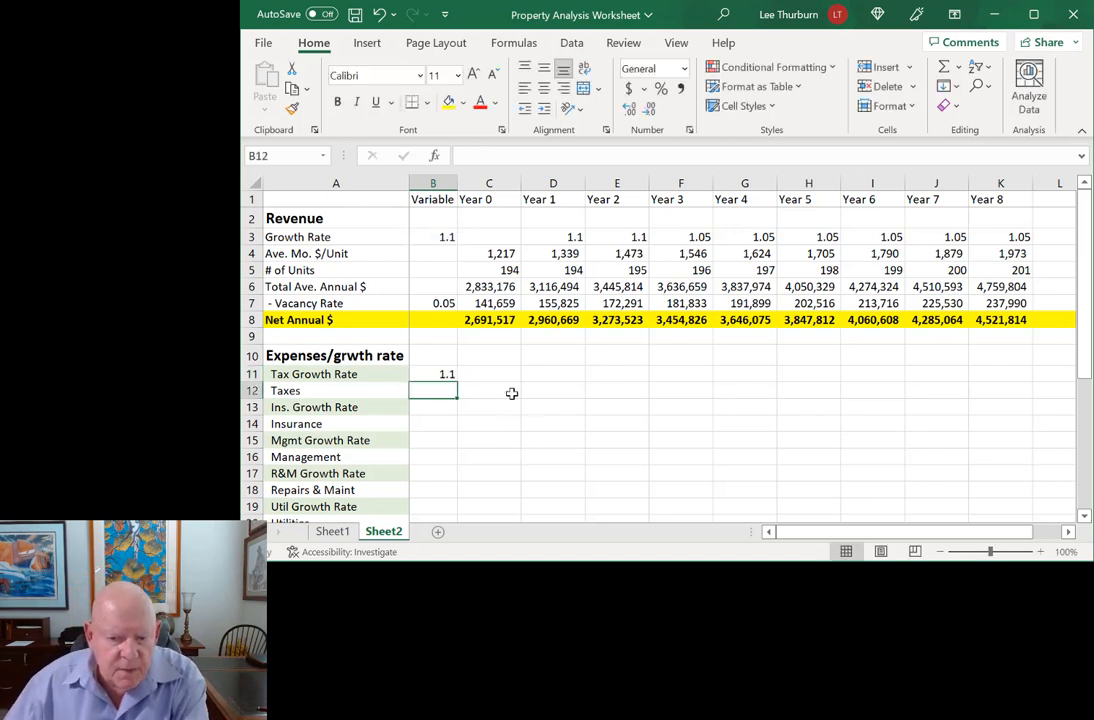
click(446, 374)
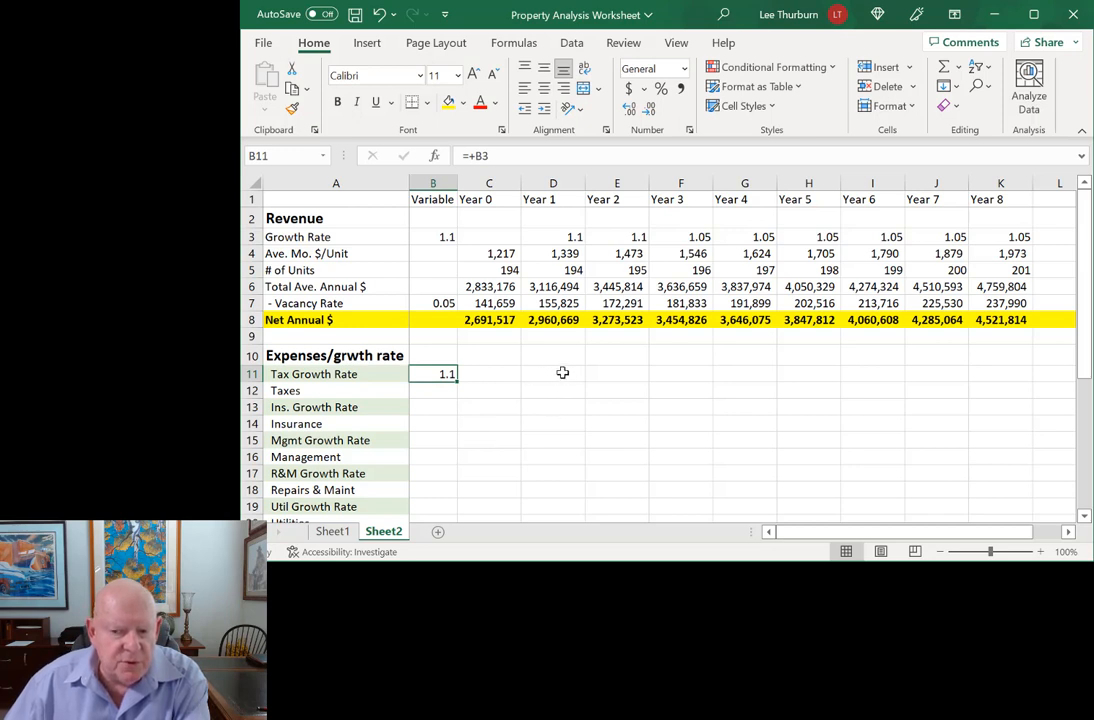
Link the Year 1 Tax Growth Rate in D11 to its variable with the formula =+B11
click(554, 185)
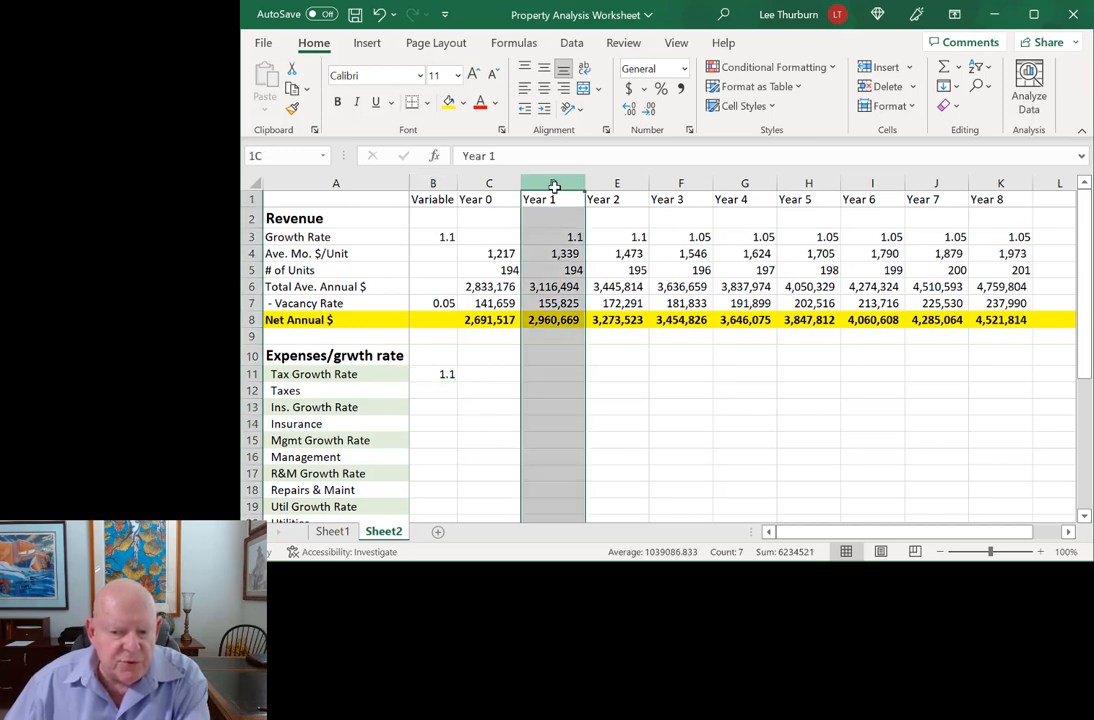
click(552, 372)
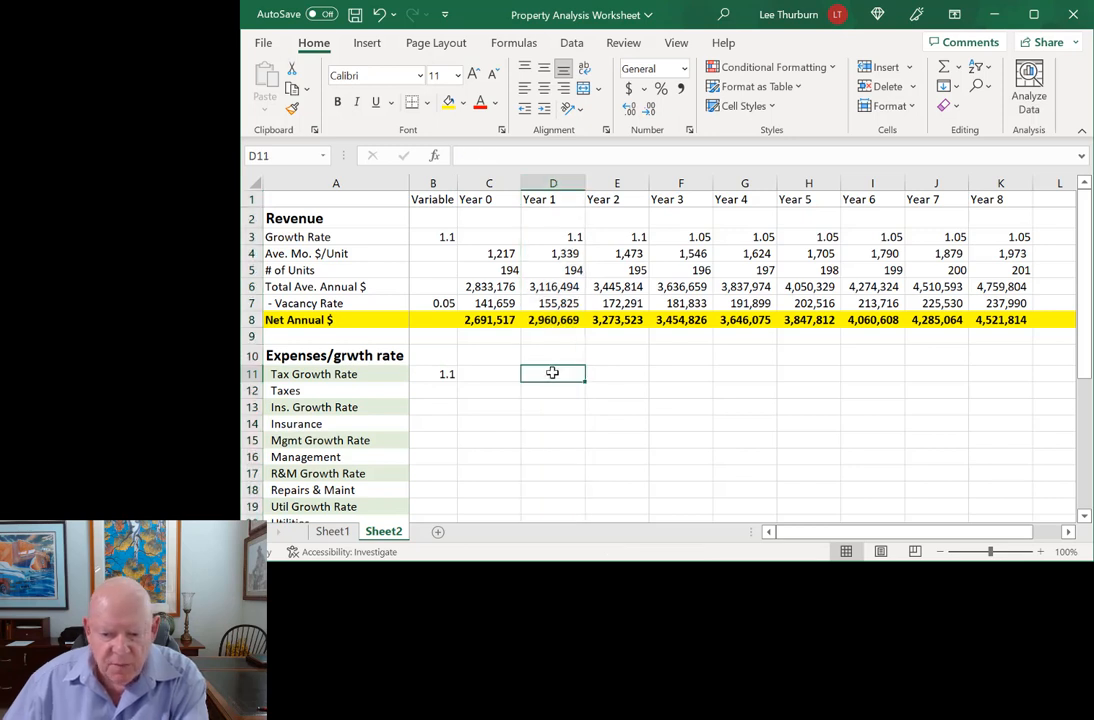
text(=)
click(440, 374)
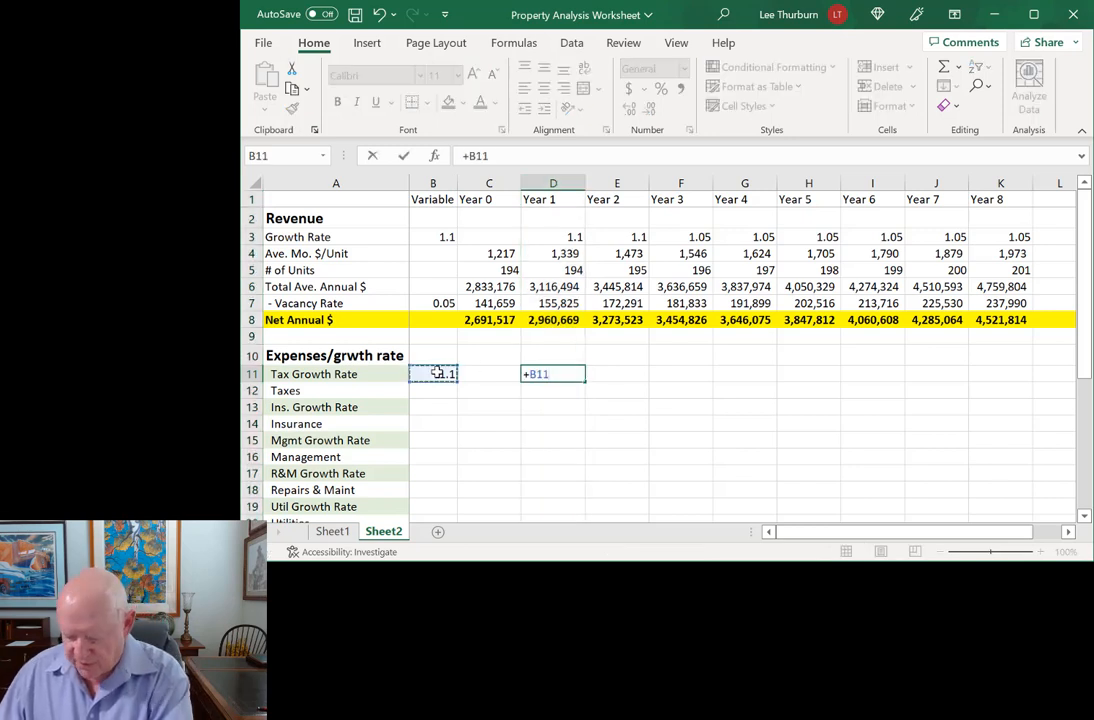
key(Return)
Link the Year 2 Tax Growth Rate in E11 to Year 1 with =+D11 and fill the formula across through Year 8 in K11
click(611, 374)
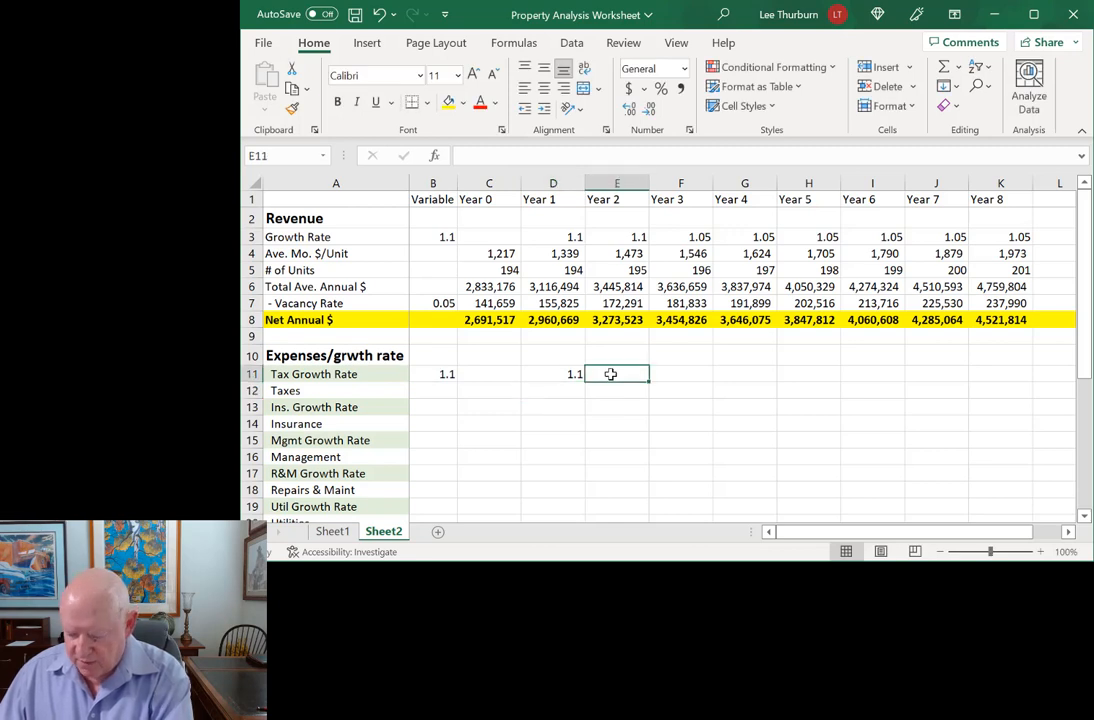
text(=)
click(565, 374)
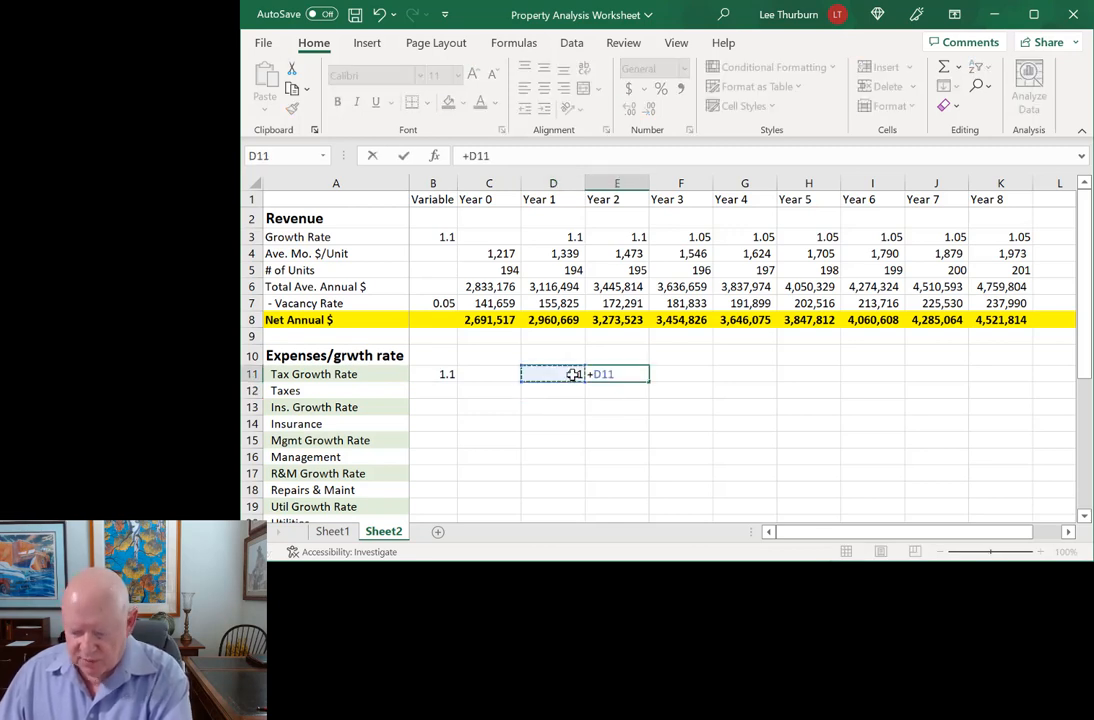
key(Return)
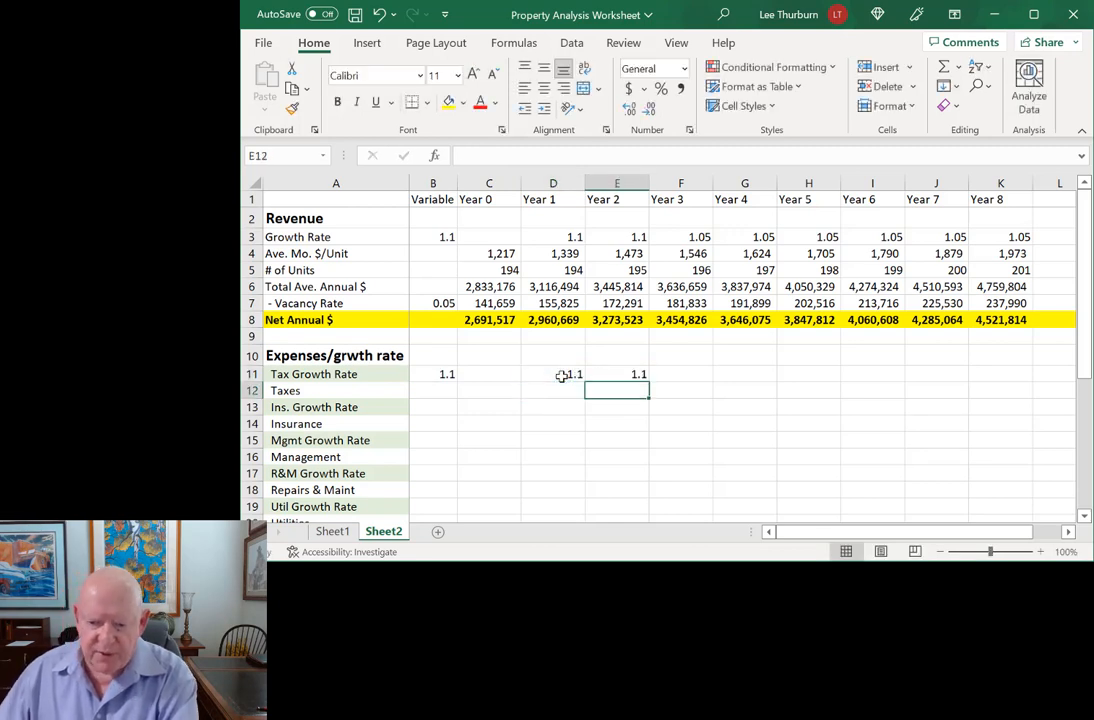
click(617, 374)
drag(648, 378, 345, 374)
Shade the Tax Growth Rate row from A11 to K11 with the light green fill matching the other growth rate labels
click(697, 444)
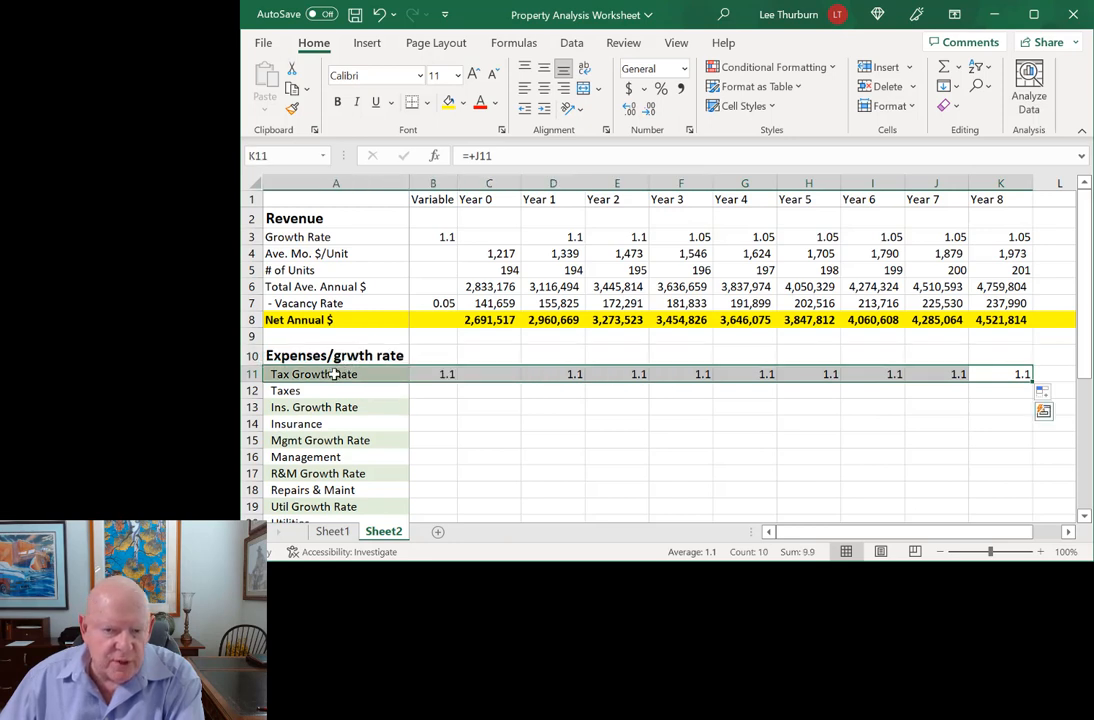
click(462, 102)
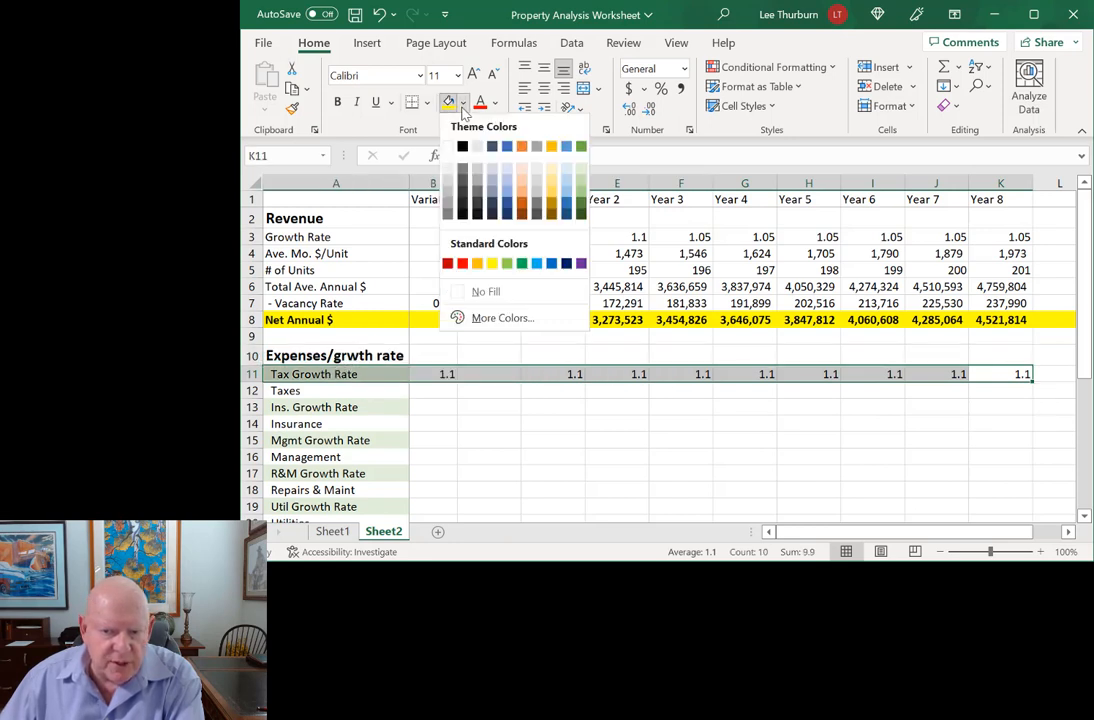
click(580, 170)
click(698, 442)
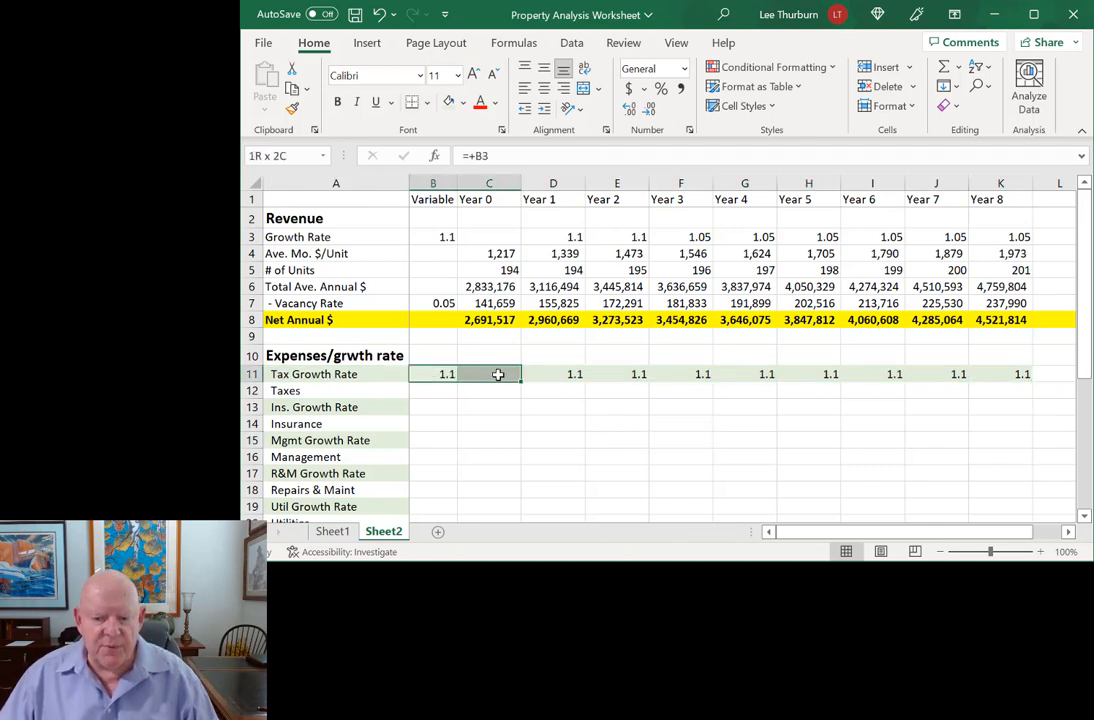
Lock the row reference in the Tax Growth Rate variable in B11 so the formula reads =+B$3
drag(498, 374, 447, 374)
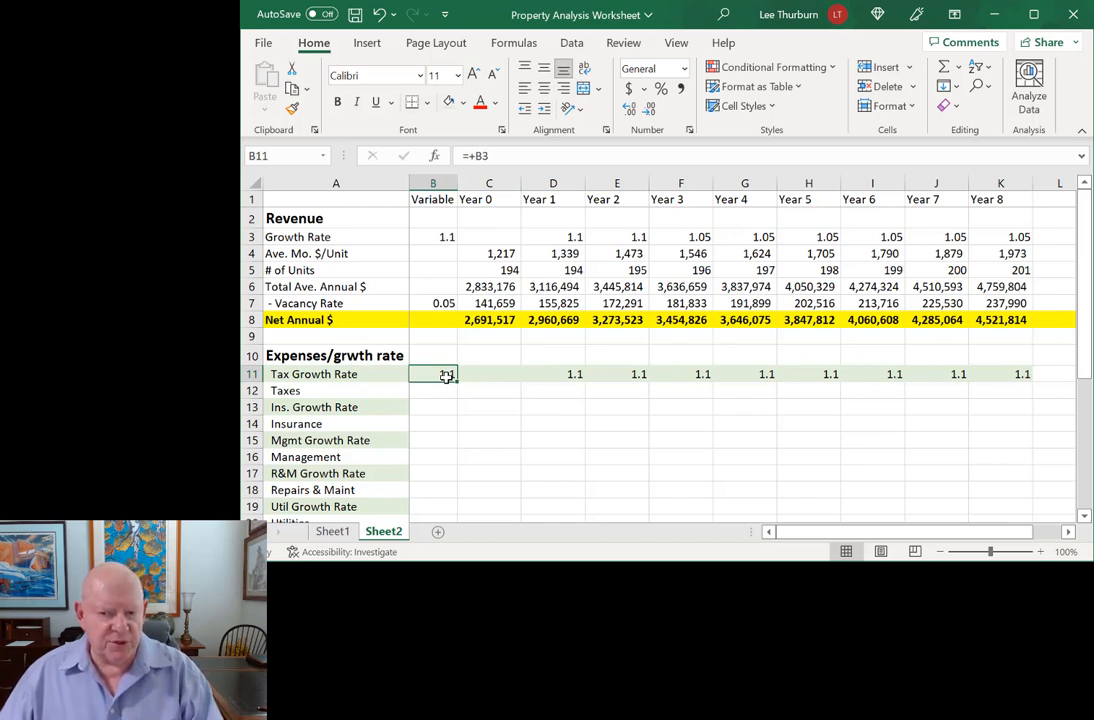
click(440, 237)
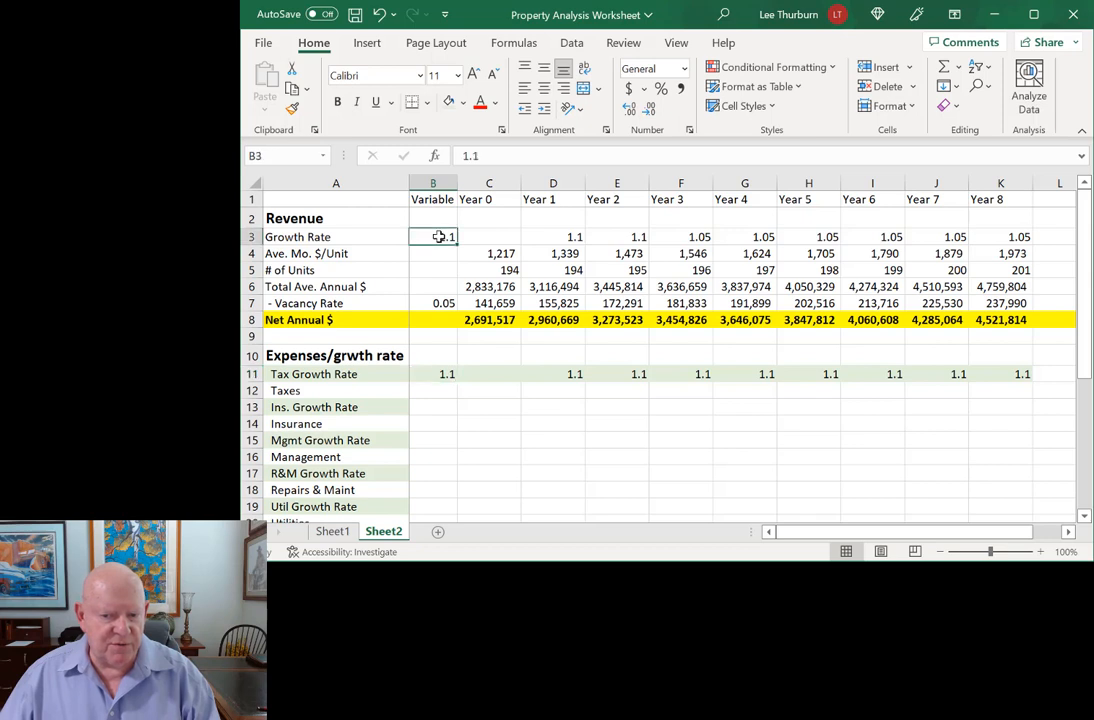
click(443, 374)
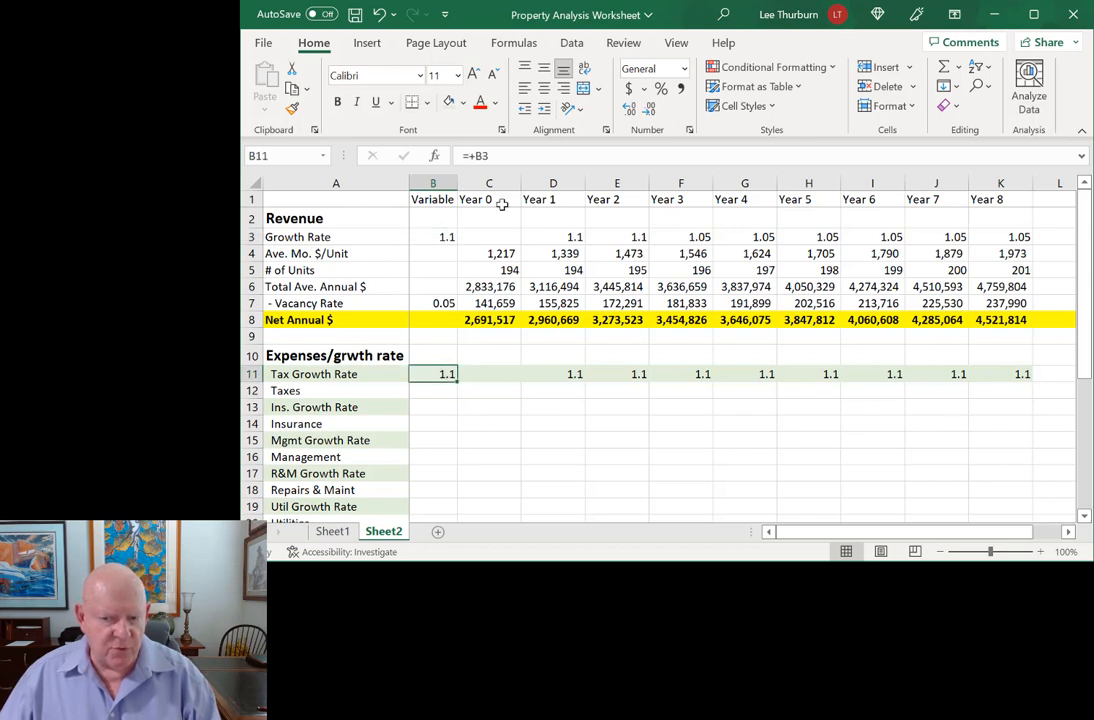
click(483, 157)
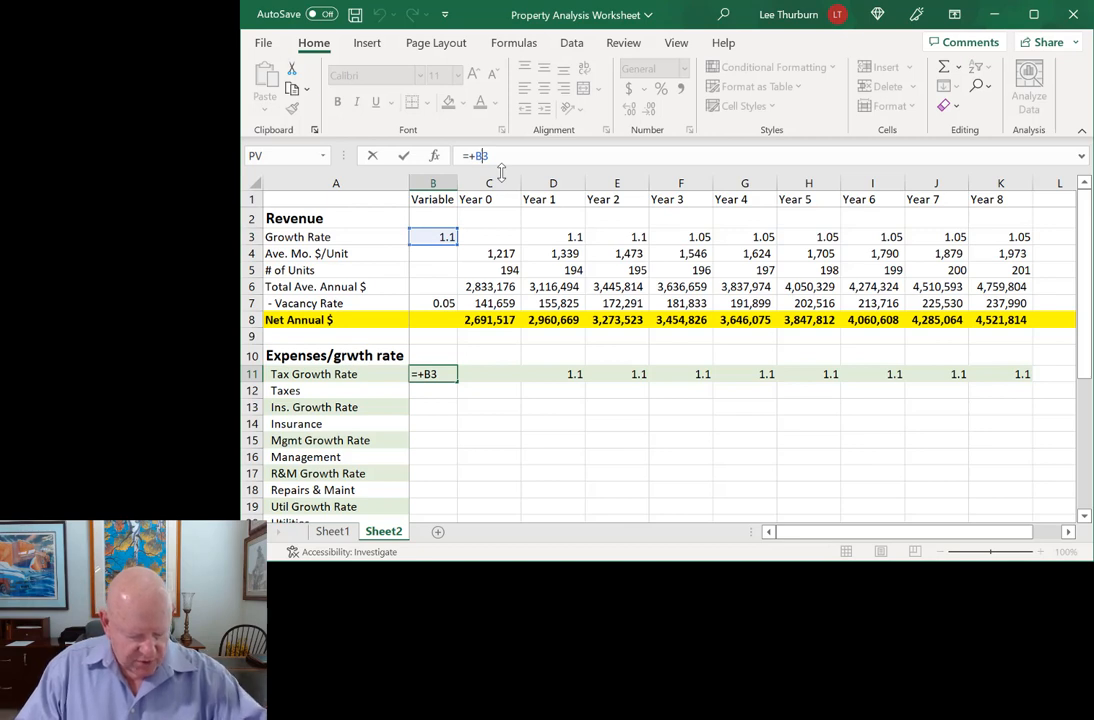
key(F4)
key(F4)
key(Return)
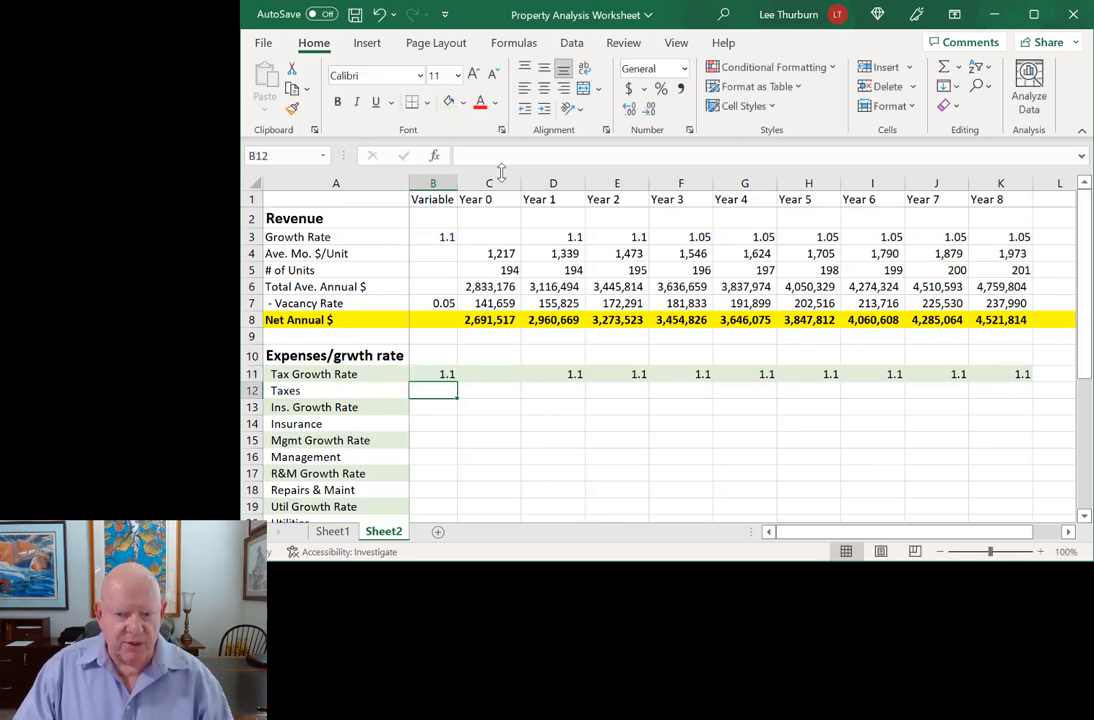
key(Up)
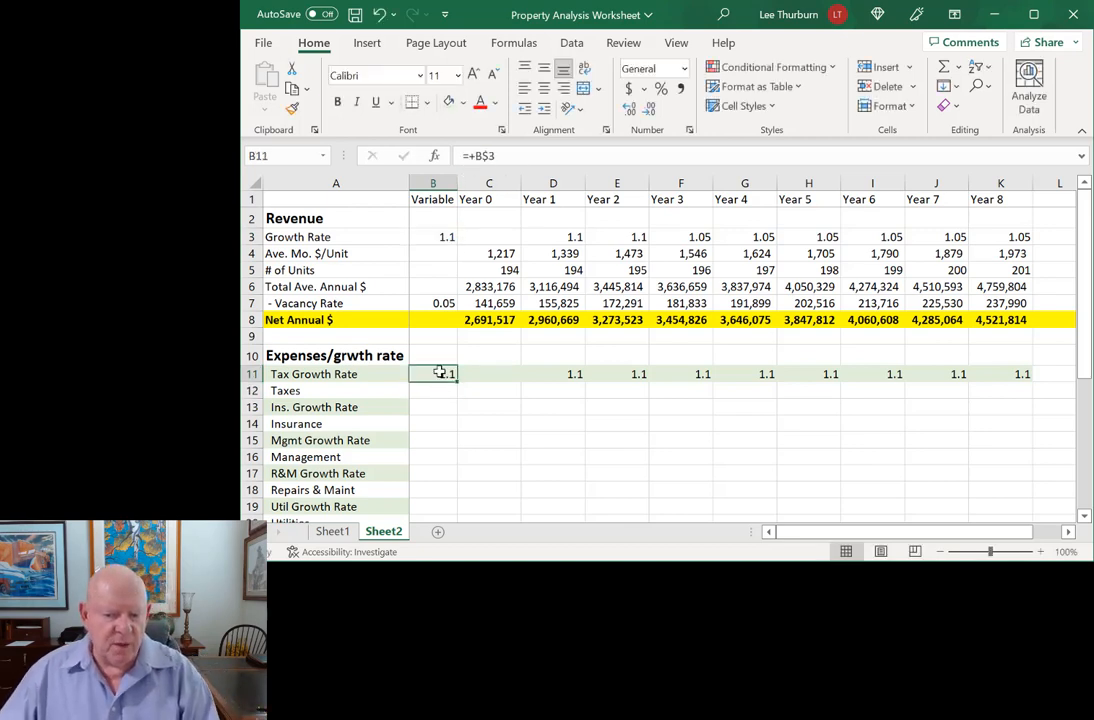
Copy the tax growth rates in B11:K11 and paste them into the Ins., Mgmt and R&M Growth Rate rows from column B
drag(437, 374, 997, 375)
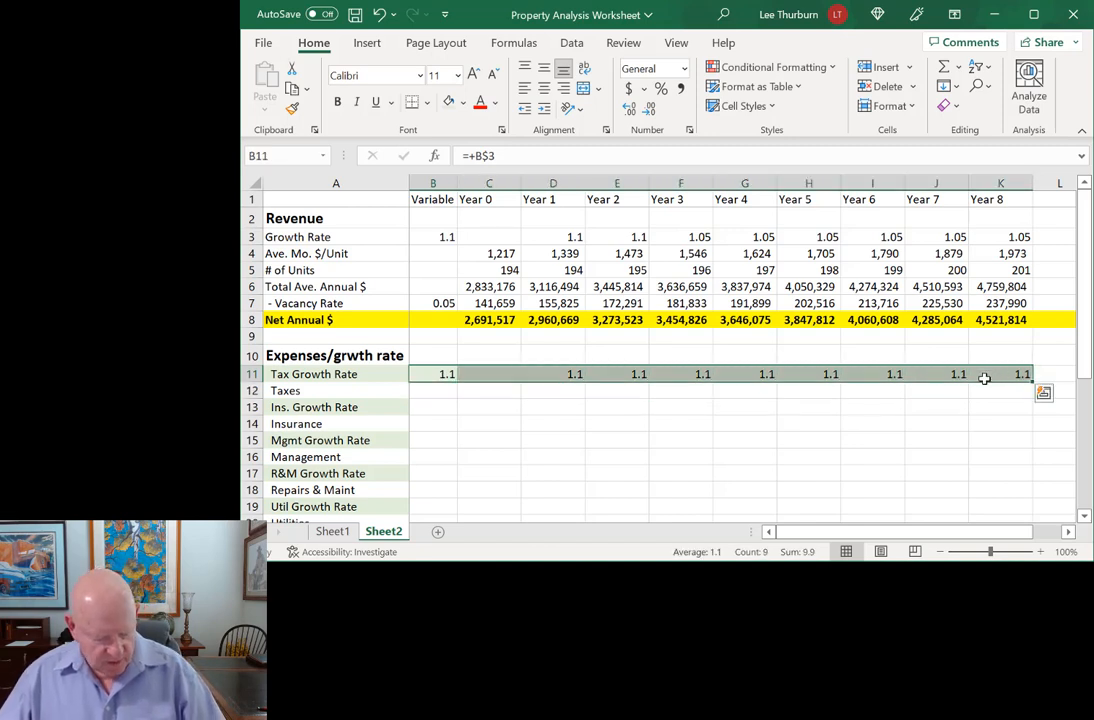
key(ctrl+c)
click(437, 406)
key(ctrl+v)
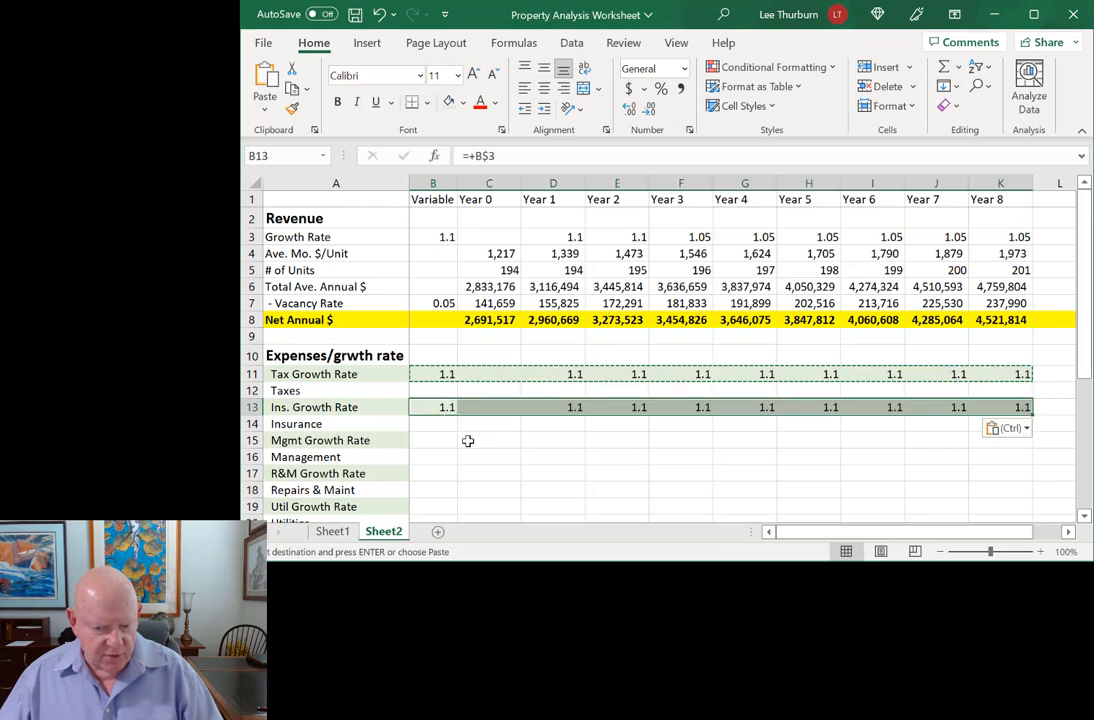
click(467, 440)
key(ctrl+v)
click(440, 473)
key(ctrl+v)
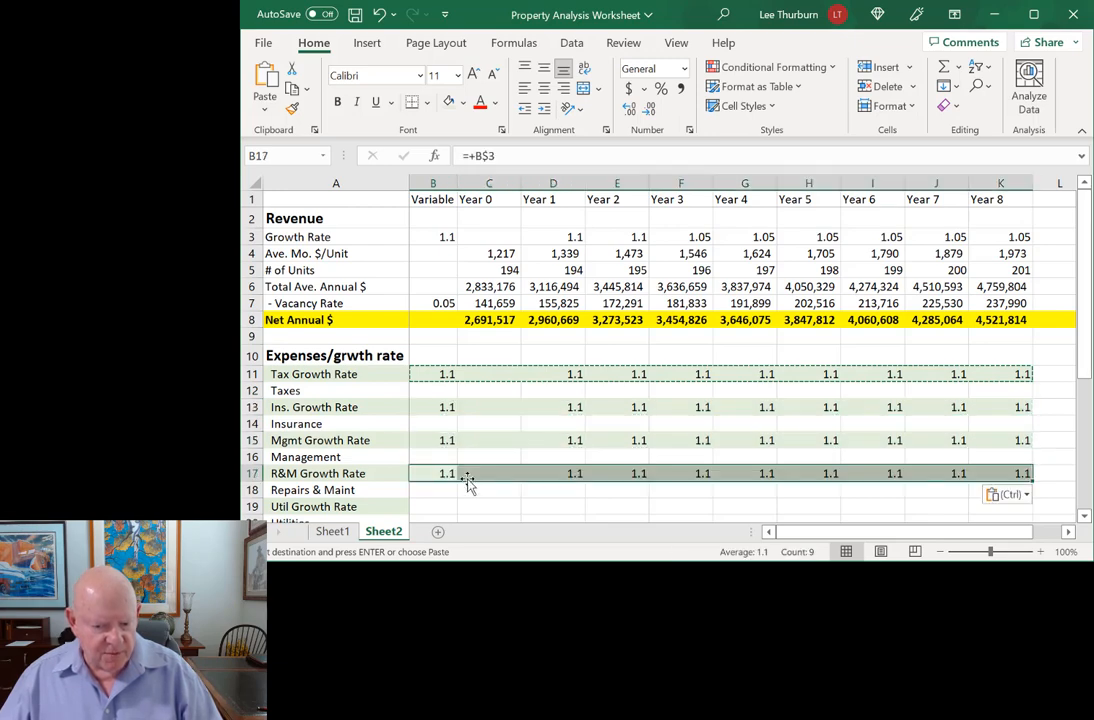
Paste the copied growth rates into the Util, L&A and Contractor Growth Rate rows, starting at B19, B21 and B23
scroll(468, 482, down, 3)
click(438, 349)
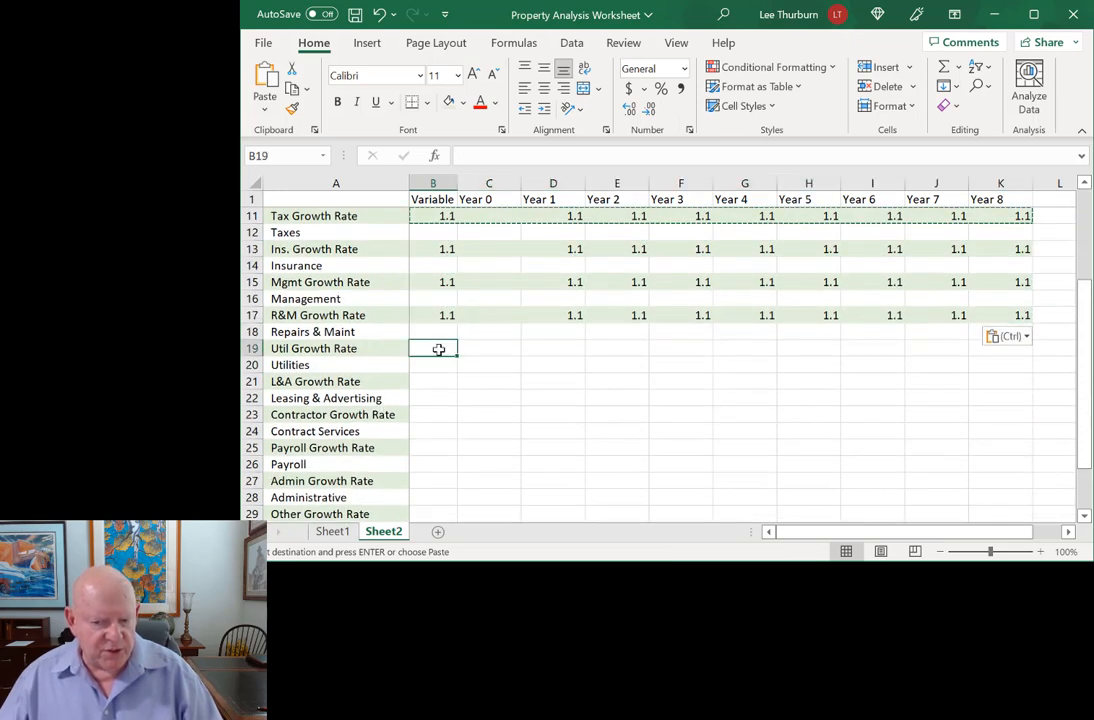
key(ctrl+v)
click(437, 381)
key(ctrl+v)
click(440, 415)
key(ctrl+v)
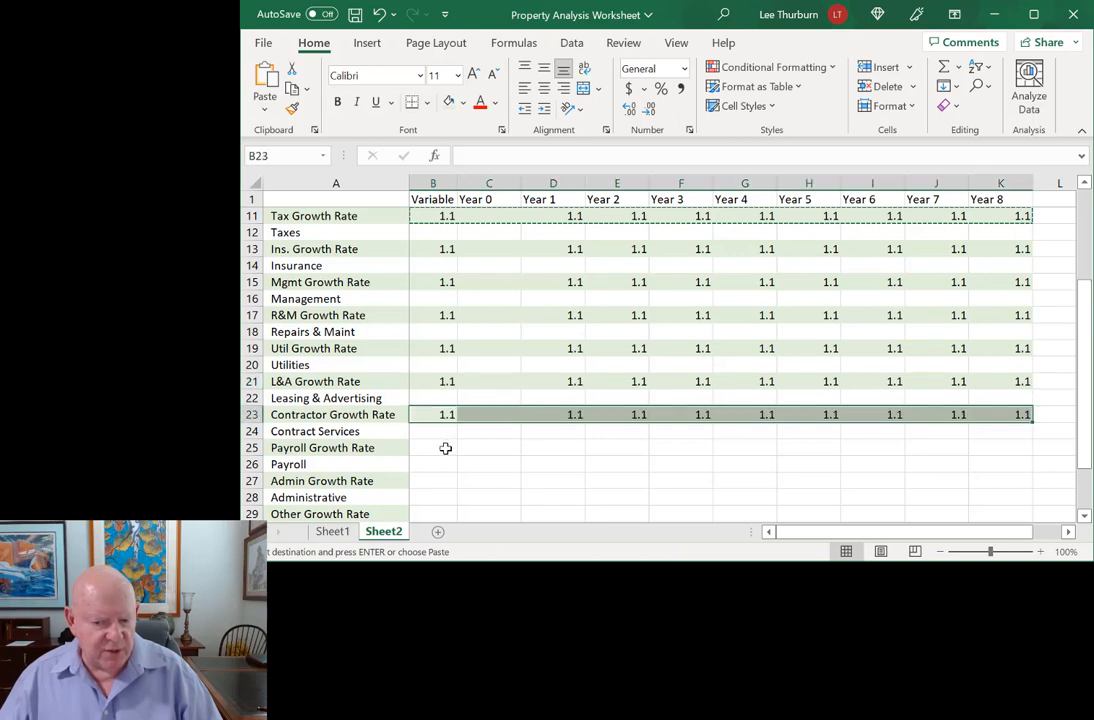
Paste the copied growth rates into the Payroll, Admin and Other Growth Rate rows, starting at B25, B27 and B29
click(445, 448)
key(ctrl+v)
click(437, 481)
key(ctrl+v)
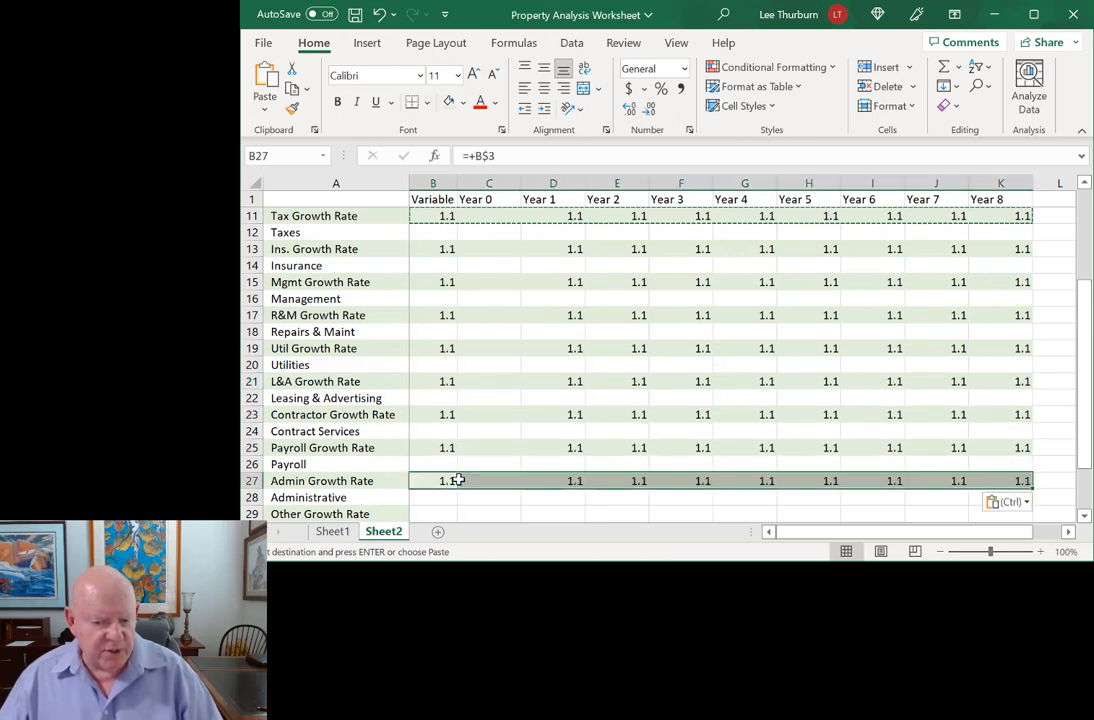
scroll(456, 481, down, 2)
click(442, 414)
key(ctrl+v)
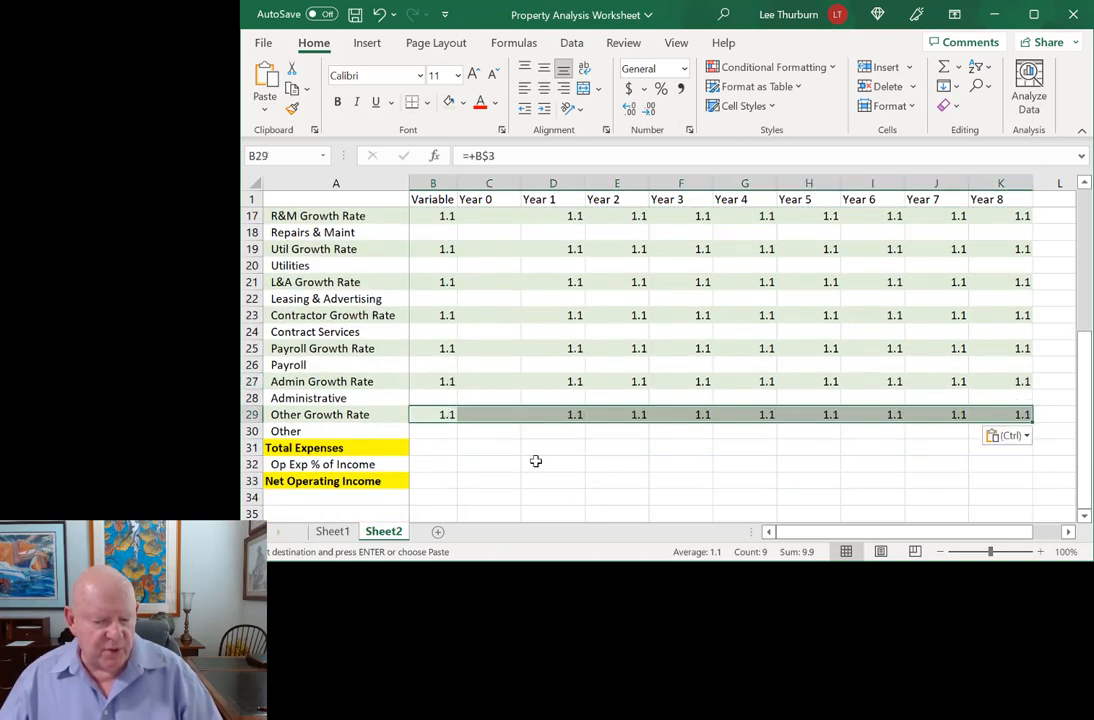
click(539, 452)
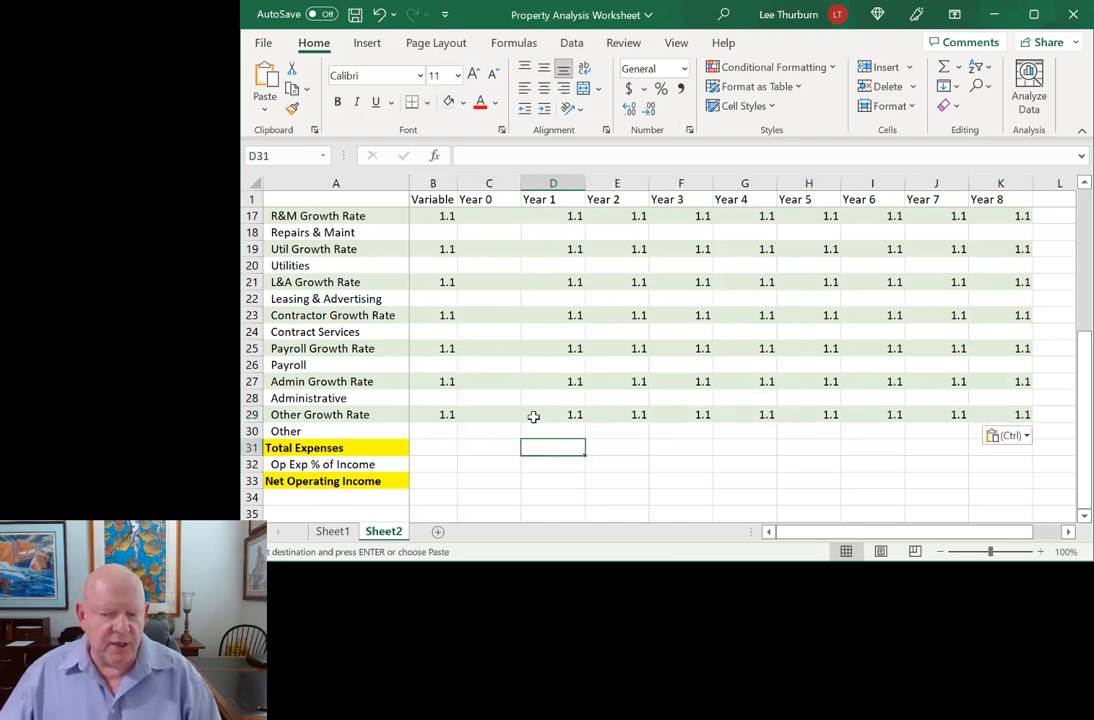
Copy the Year 0 expense amounts in C11:C30 on Sheet1 and paste them at C11 on Sheet2
scroll(533, 416, up, 5)
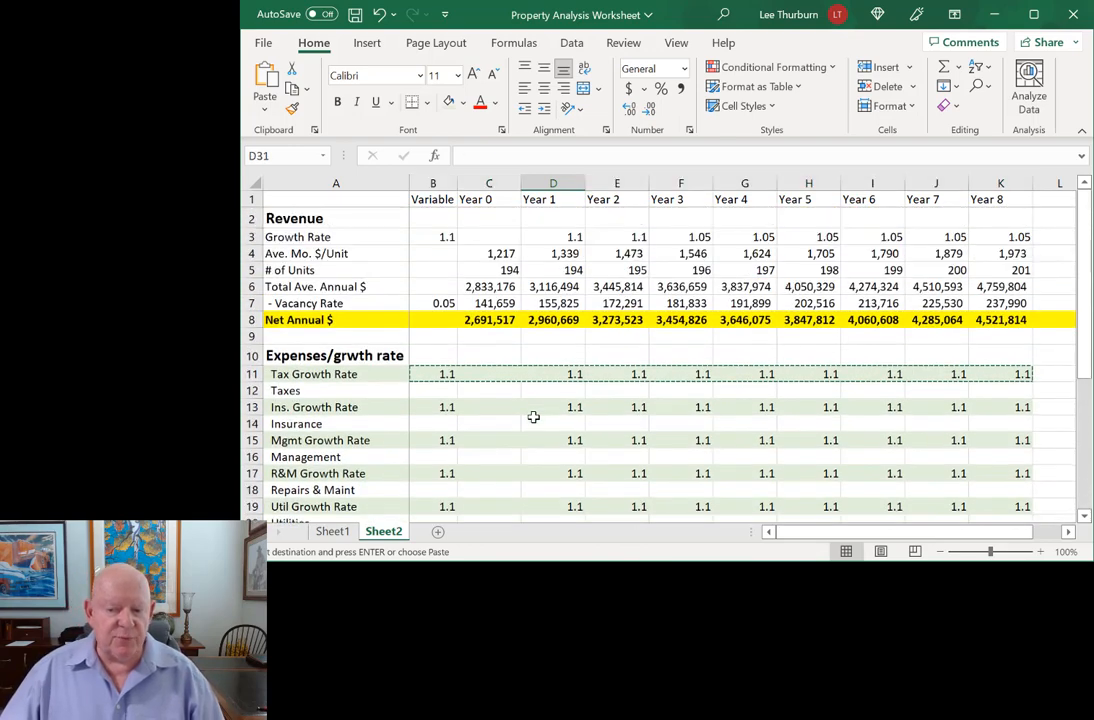
scroll(533, 416, down, 1)
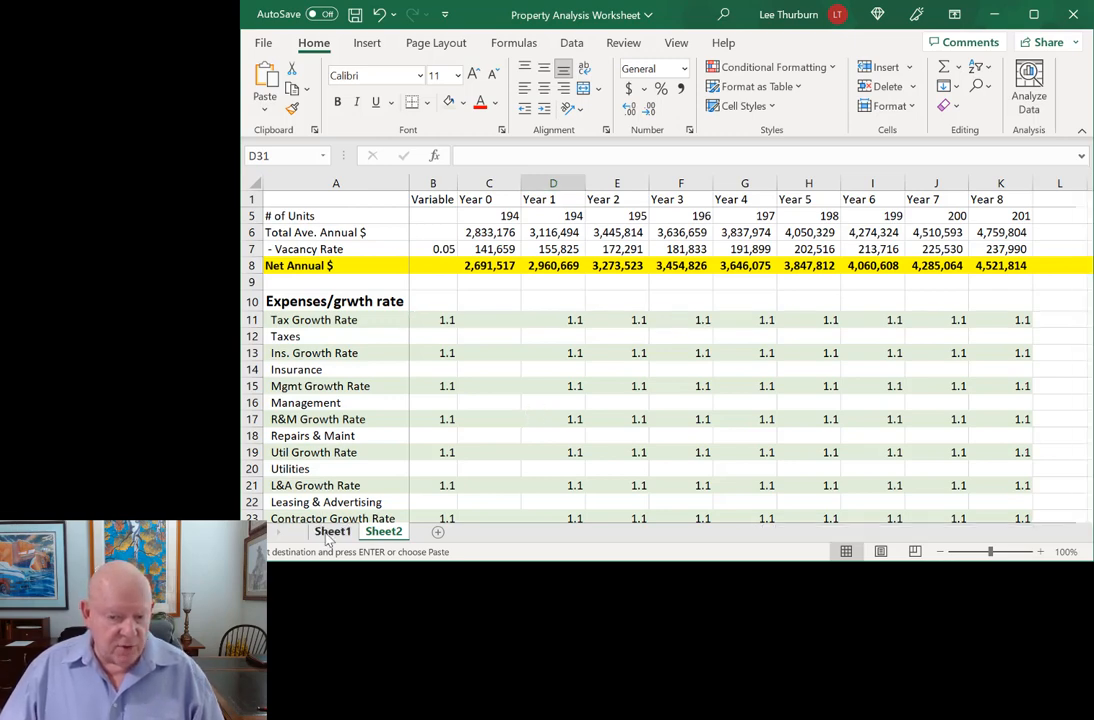
key(ctrl+Page_Up)
key(ctrl+v)
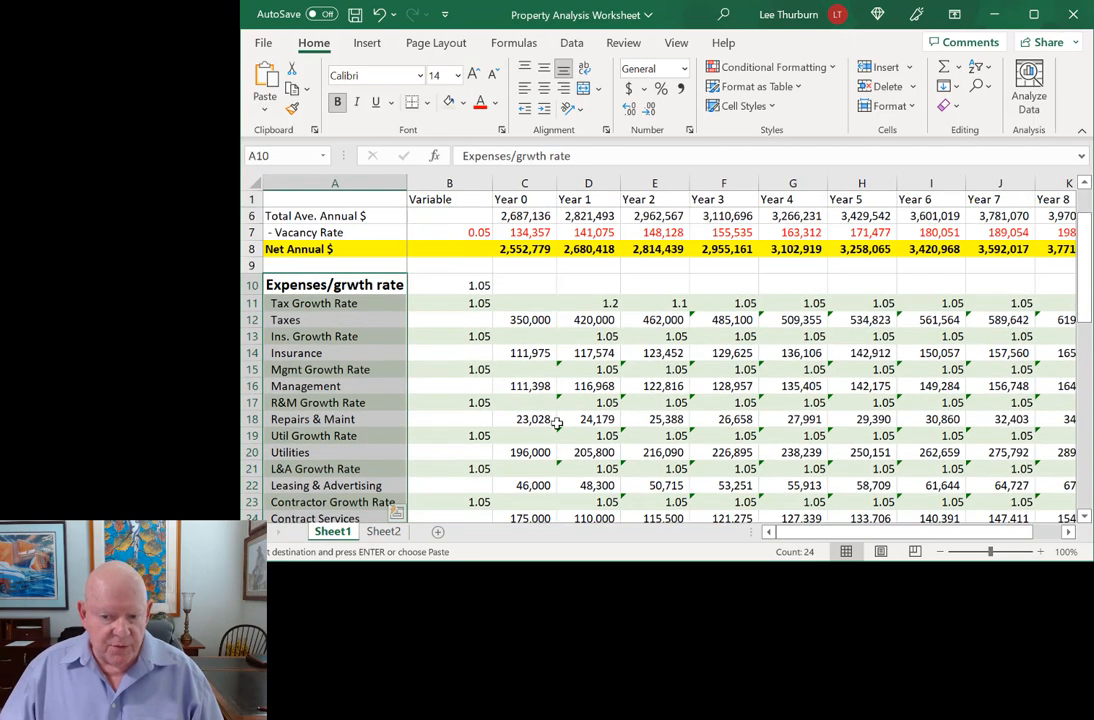
drag(531, 303, 522, 448)
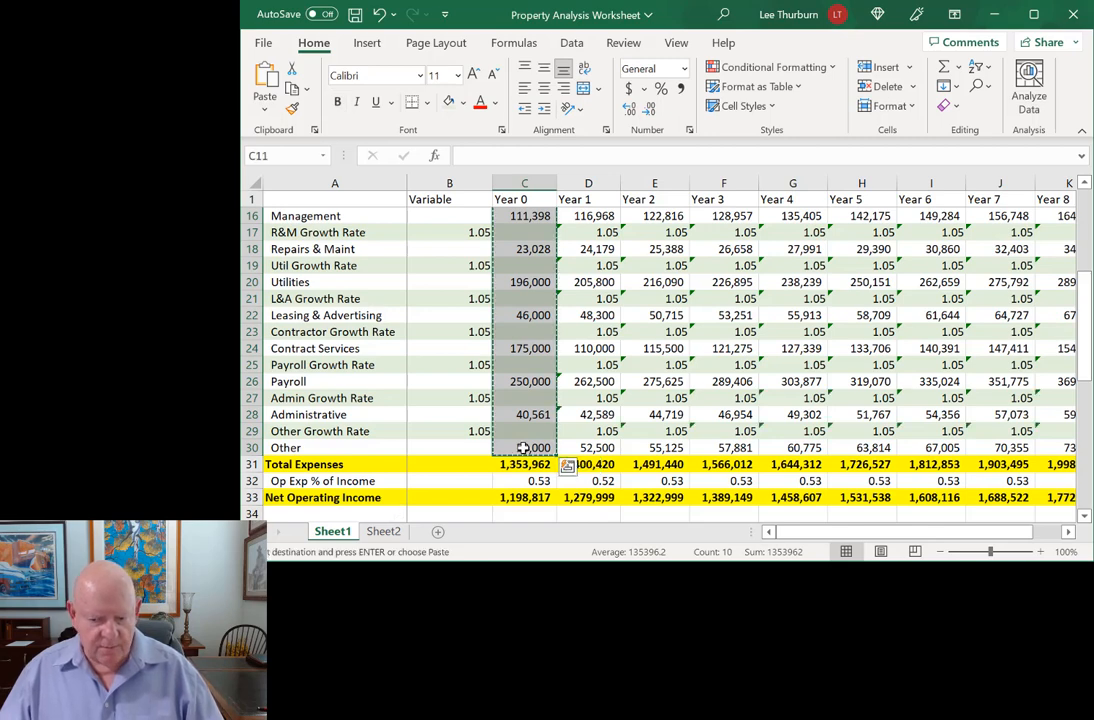
click(383, 531)
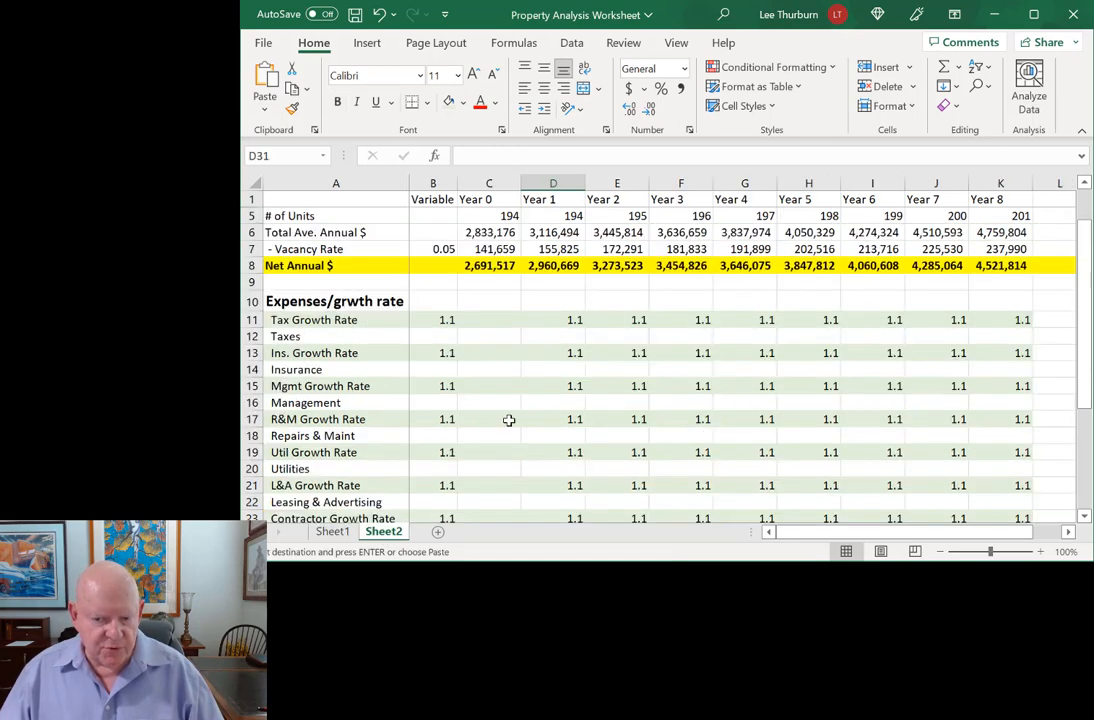
click(492, 324)
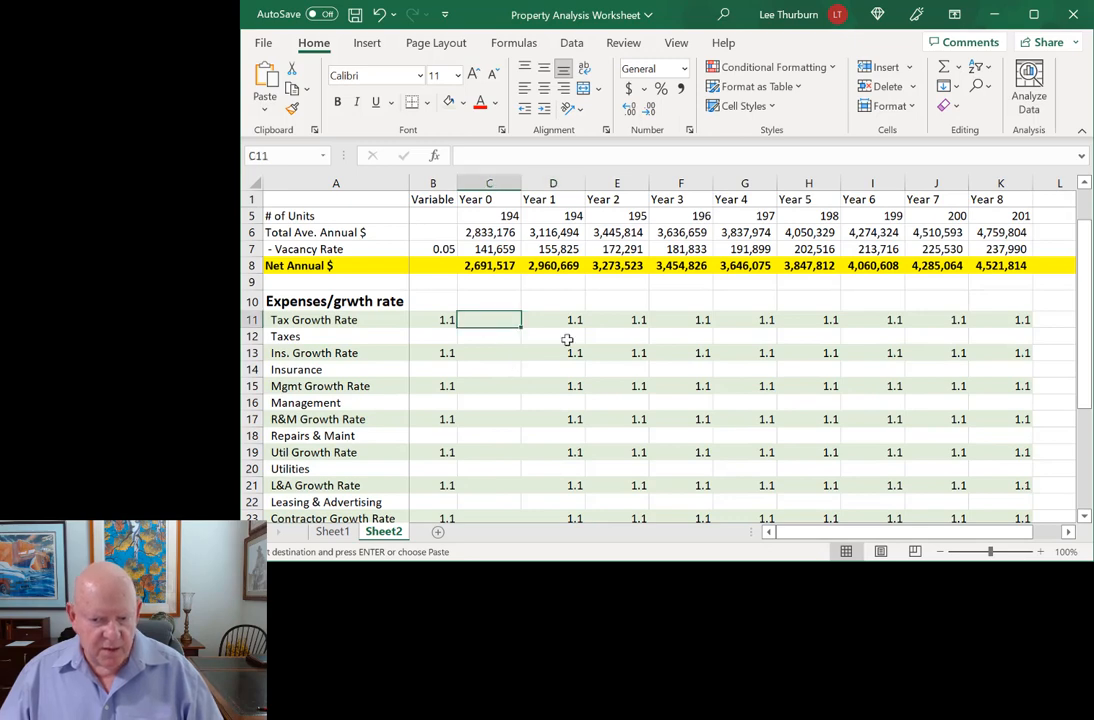
key(ctrl+v)
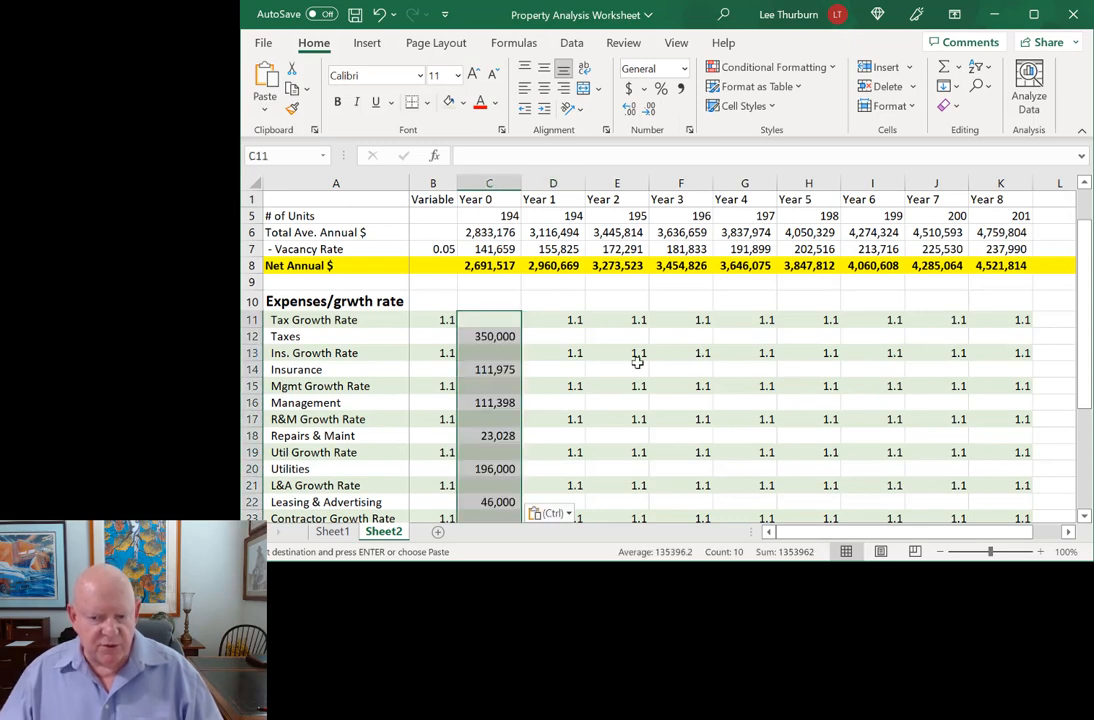
Examine the Taxes and Insurance rows and their Year 0 amounts on Sheet2
click(540, 369)
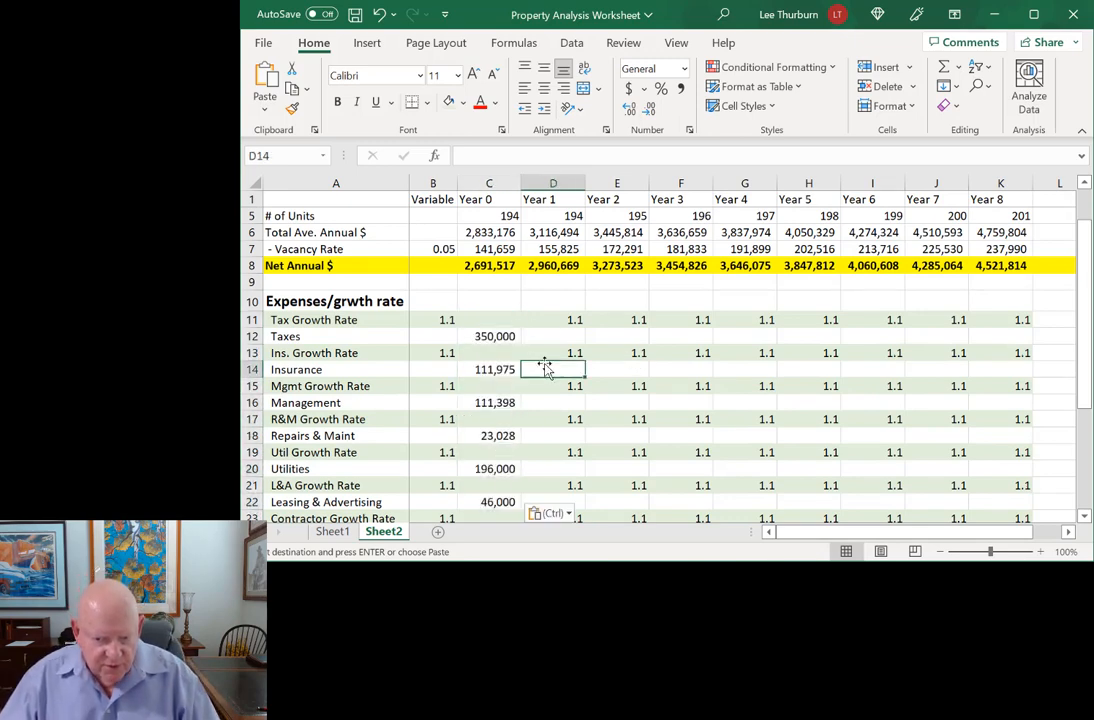
click(328, 337)
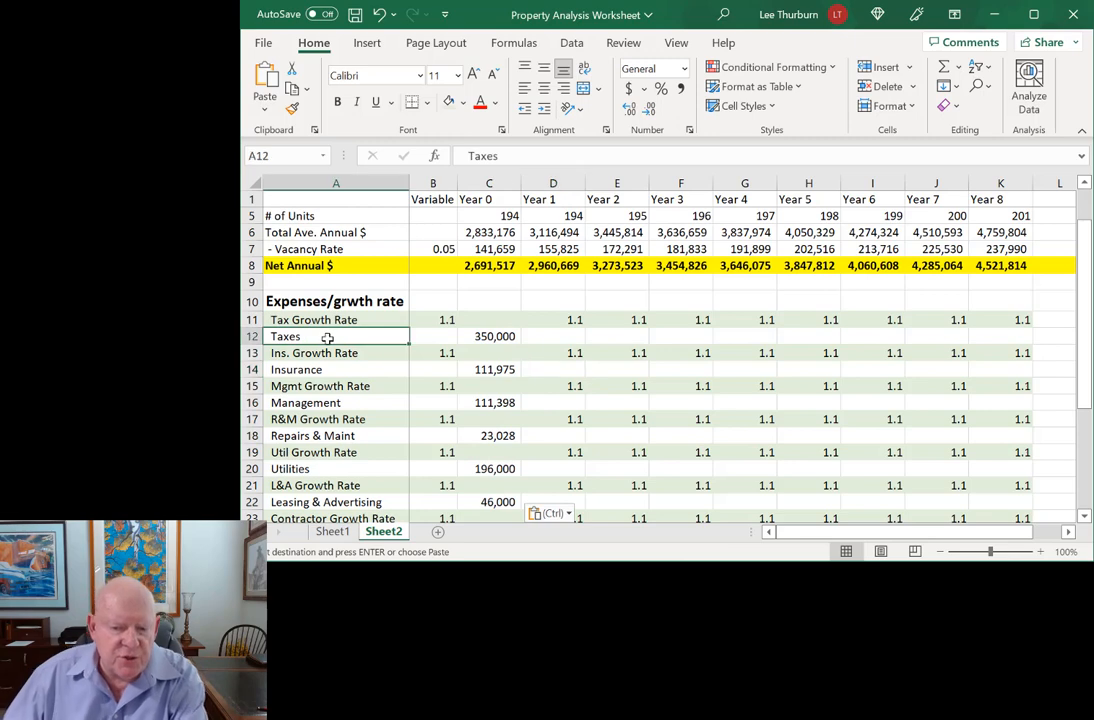
click(497, 336)
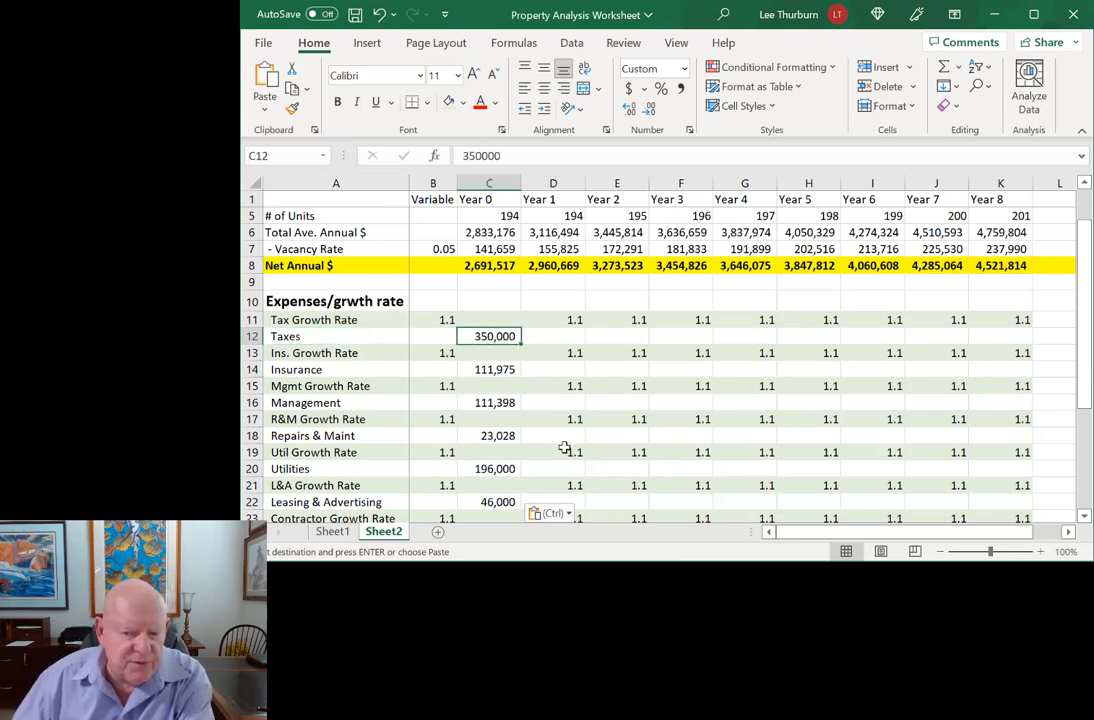
click(348, 370)
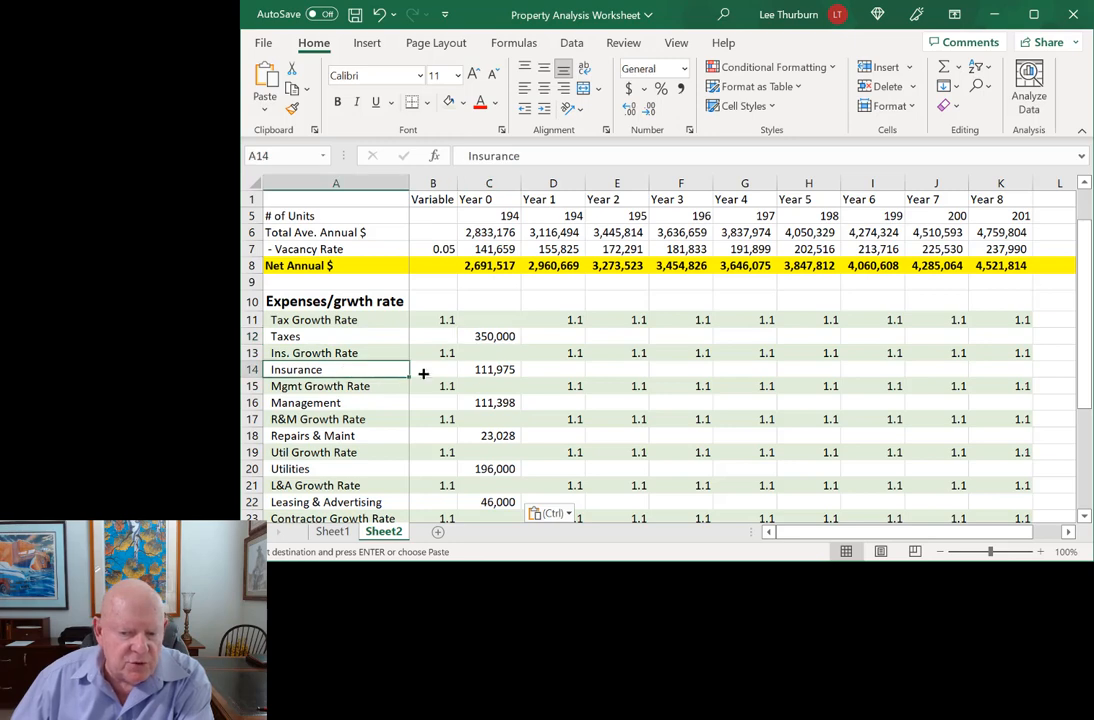
click(503, 371)
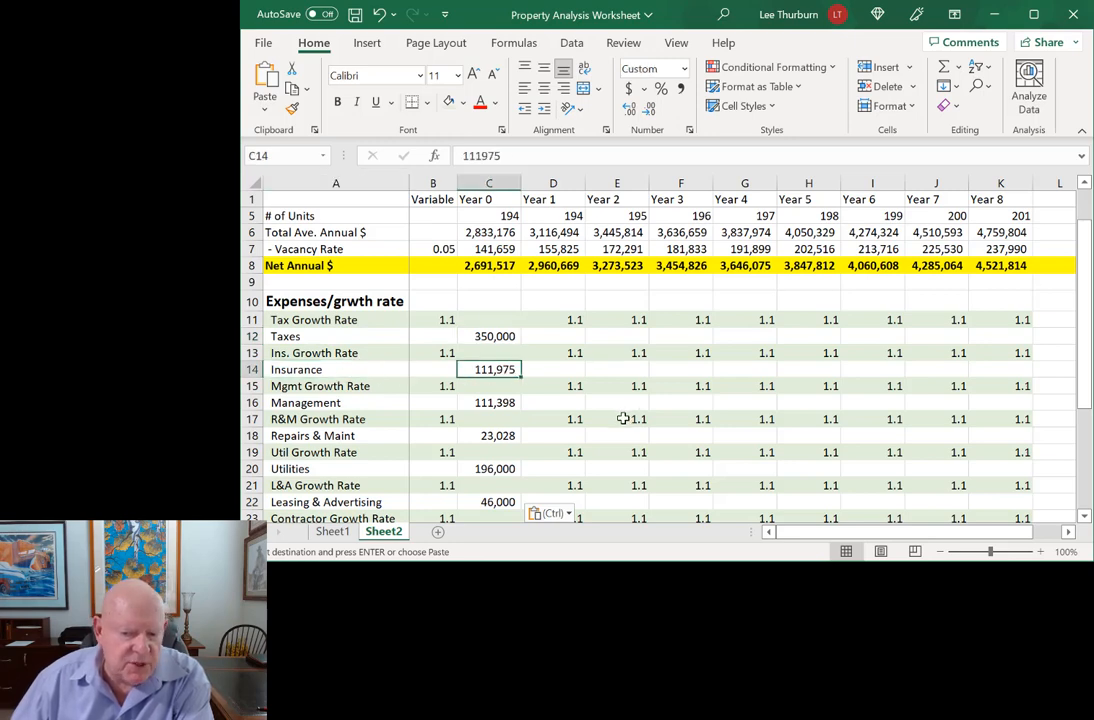
Enter the formula +C12*D11 in D12 to project Year 1 taxes from the Year 0 amount and growth rate
click(563, 337)
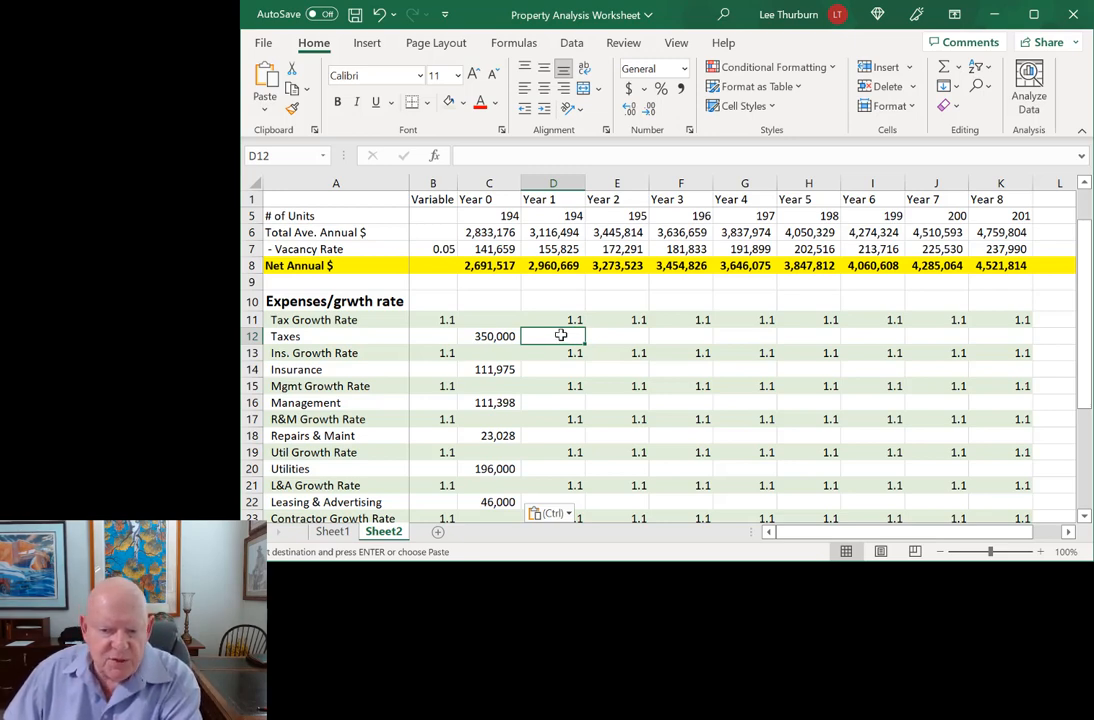
text(+)
click(500, 337)
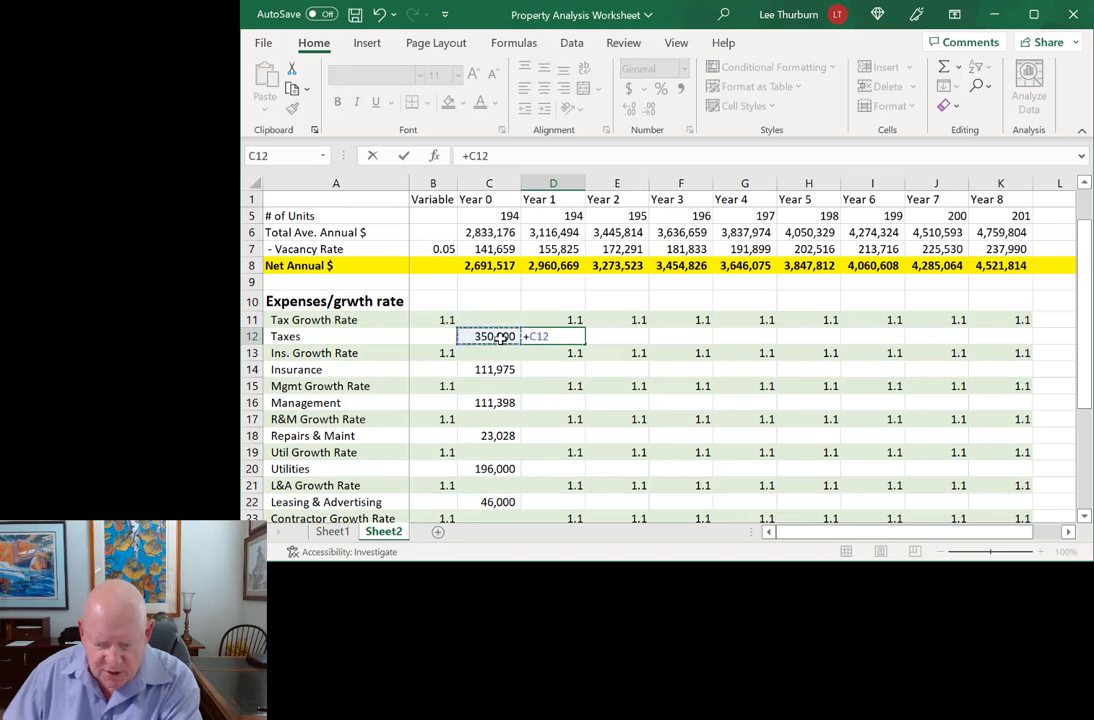
text(*)
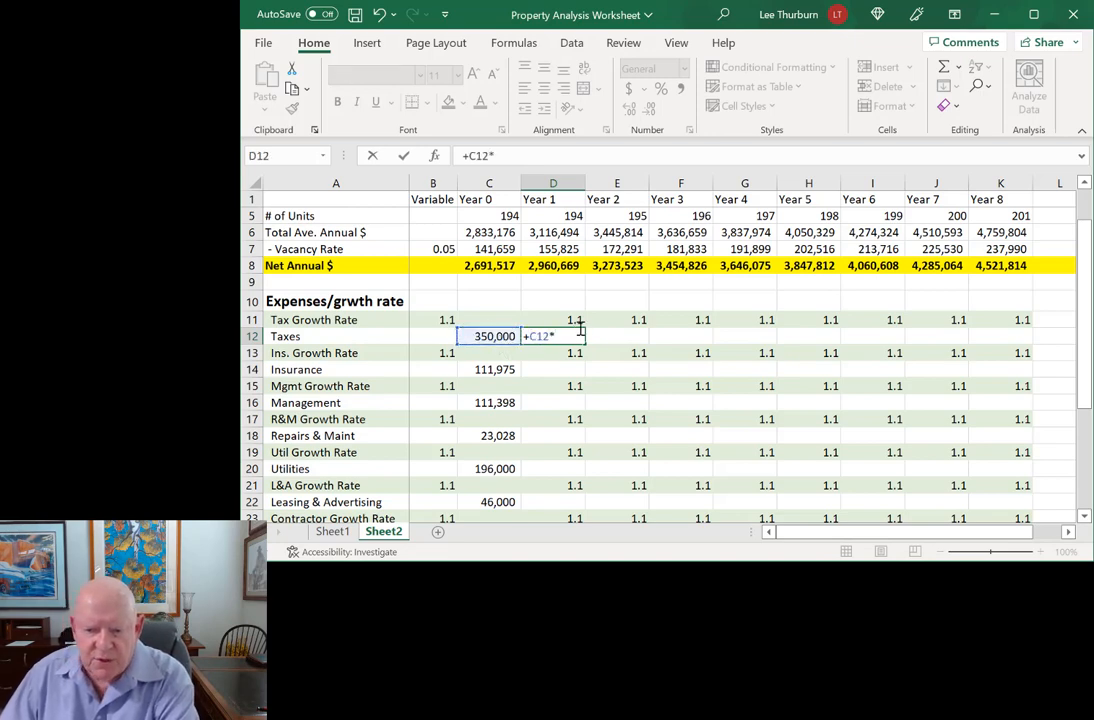
click(572, 320)
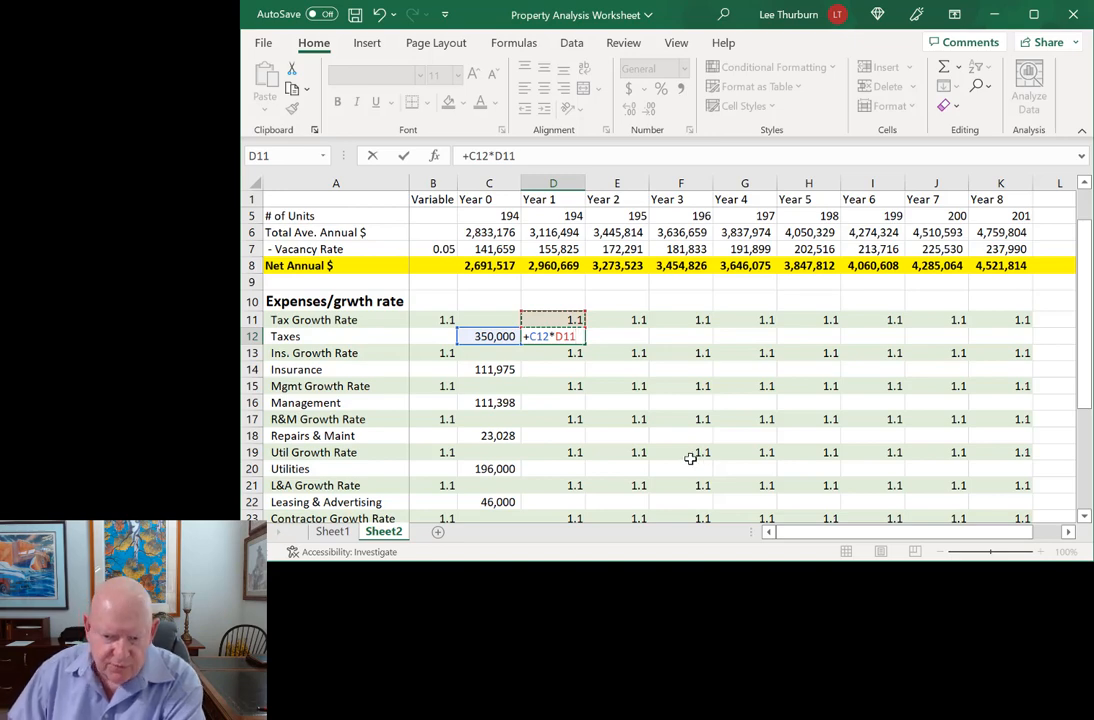
key(Return)
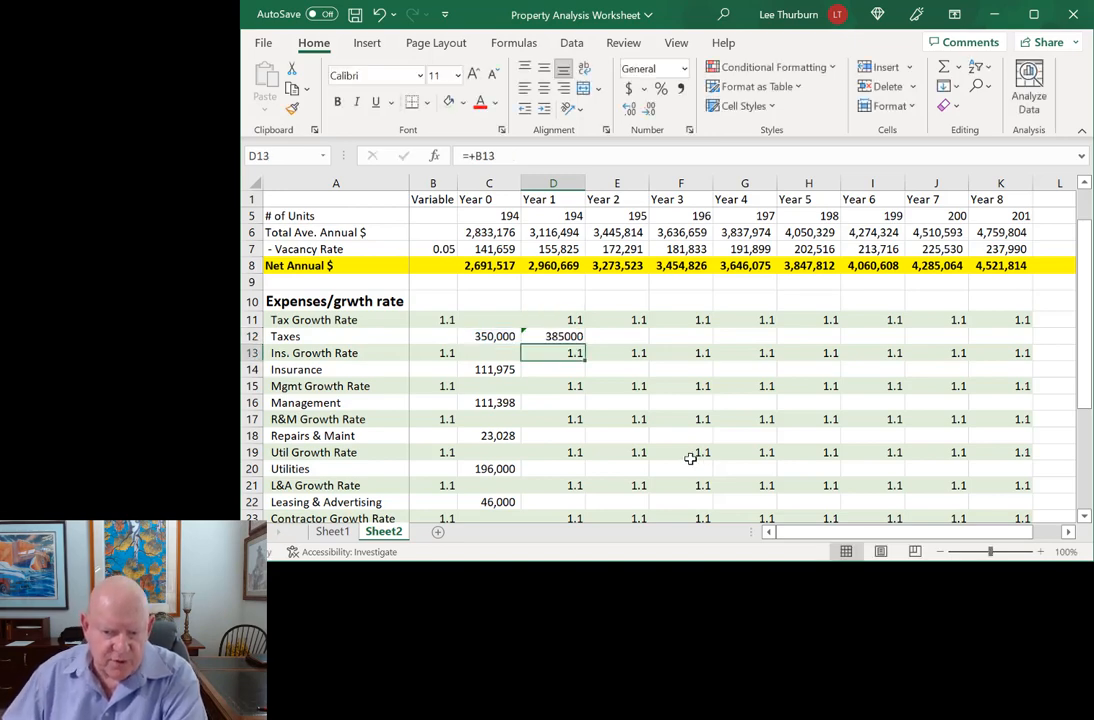
Fill the Taxes formula from D12 across through K12 and show the amounts with no decimal places
click(567, 337)
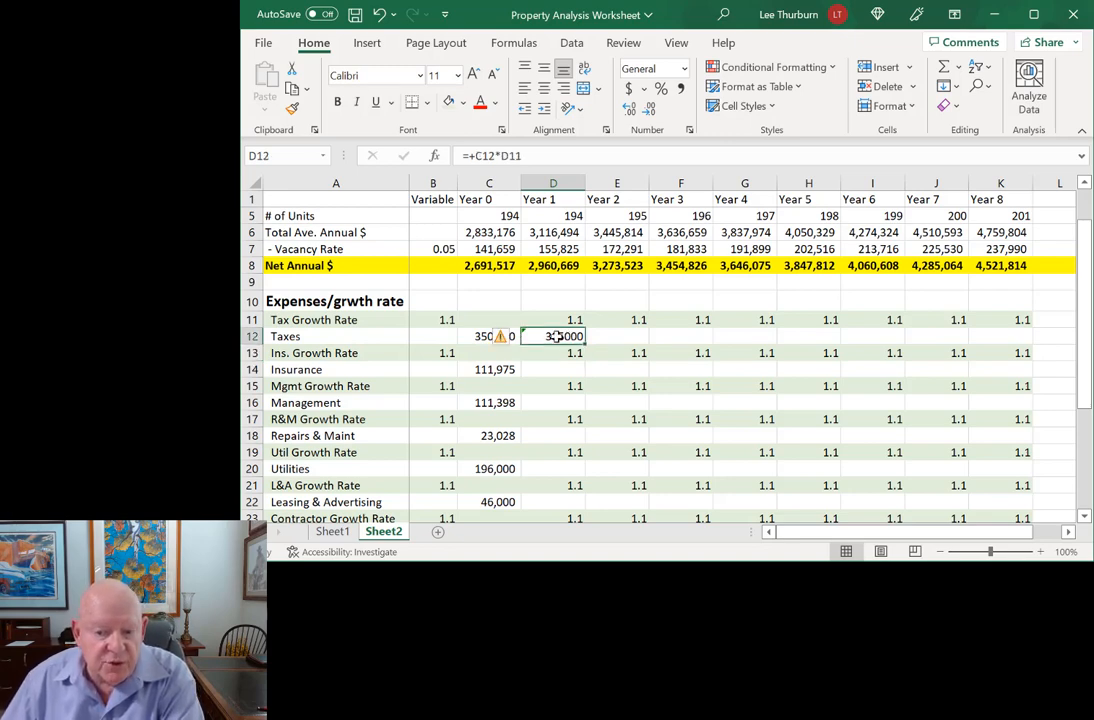
click(488, 336)
click(562, 320)
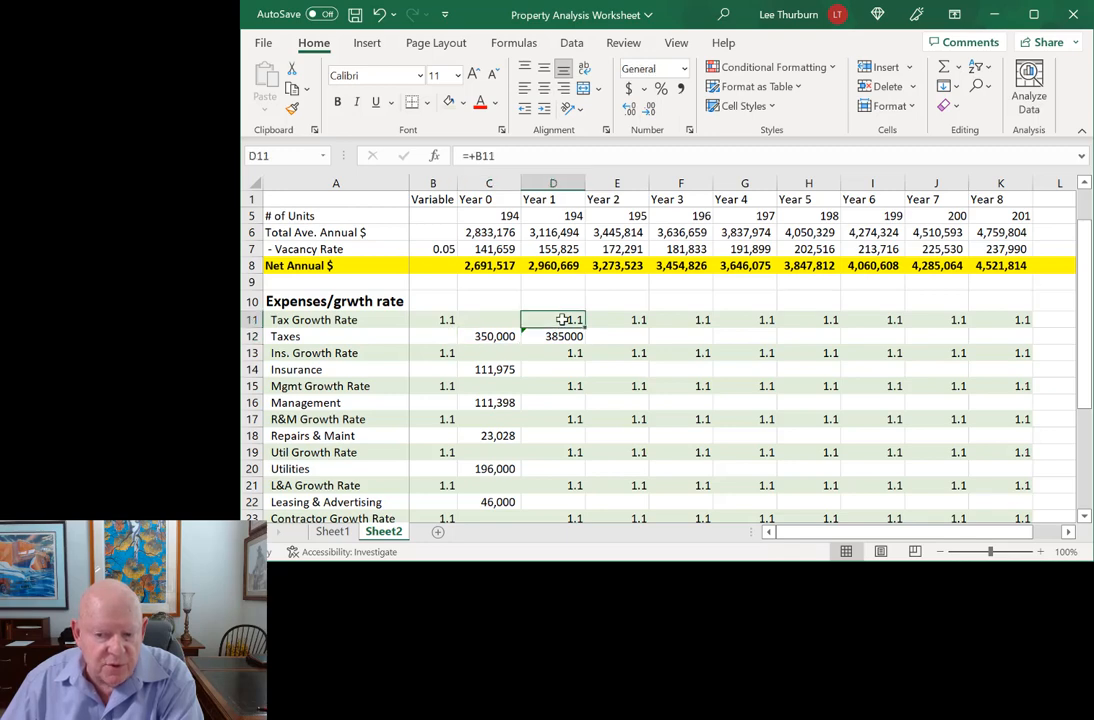
click(565, 336)
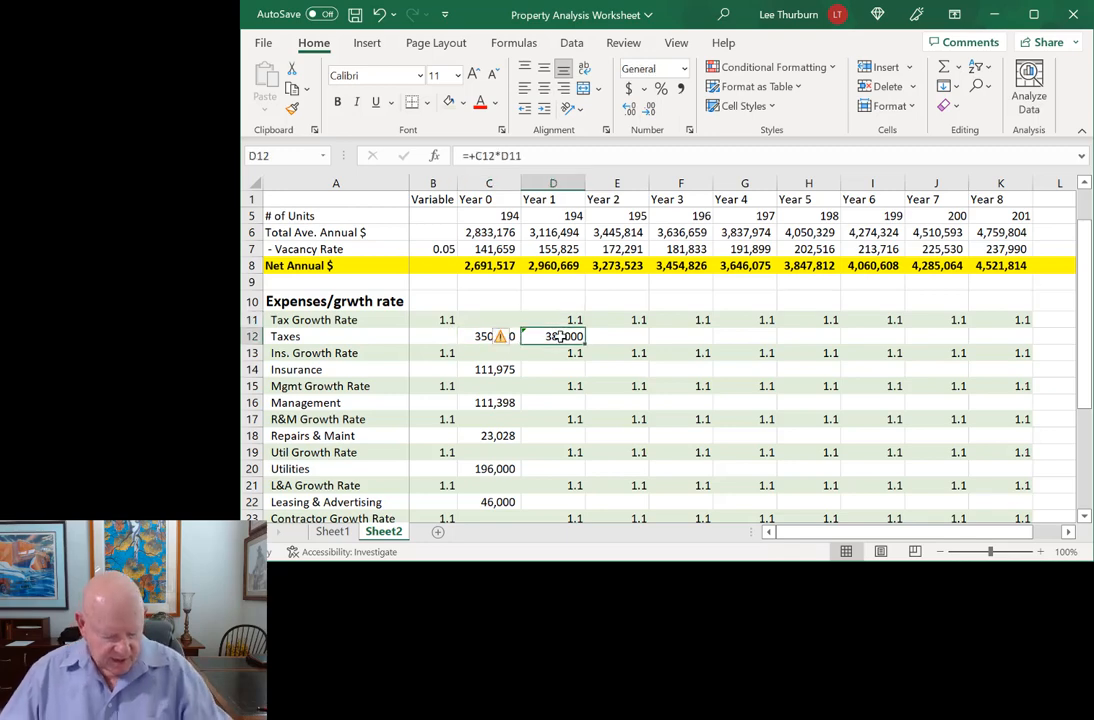
drag(585, 343, 1008, 338)
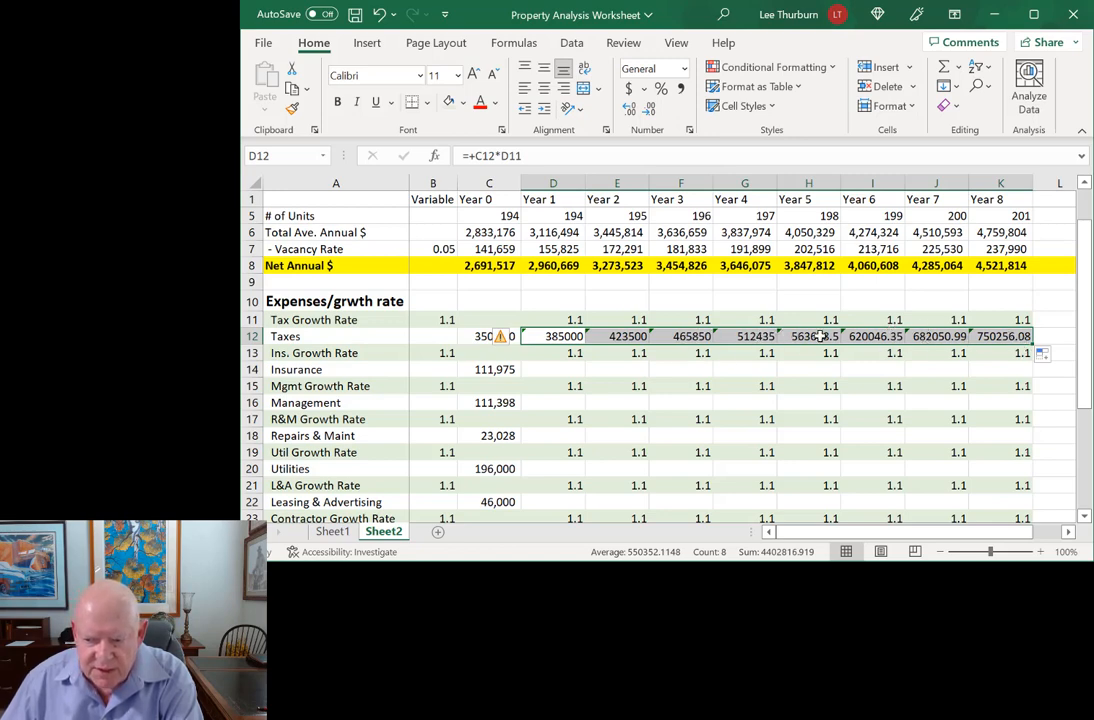
click(650, 111)
click(800, 419)
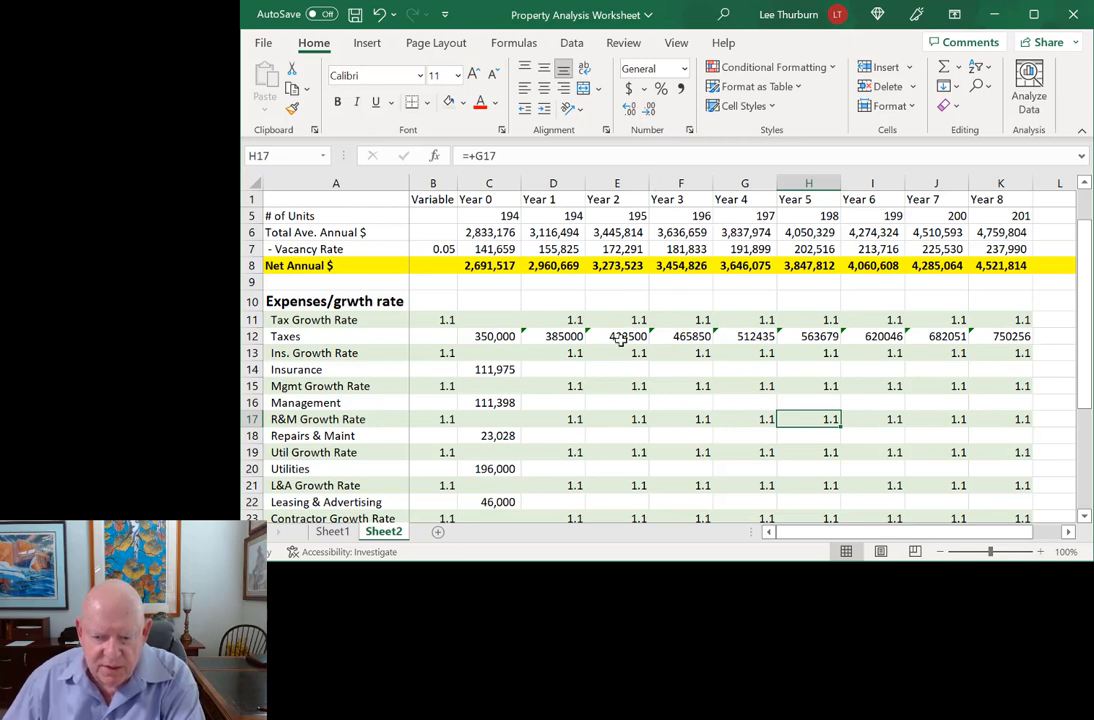
Copy the Taxes projections in D12:K12 and paste them into the Insurance, Management and Repairs & Maint rows, starting at D14, D16 and D18
click(569, 337)
drag(569, 337, 990, 337)
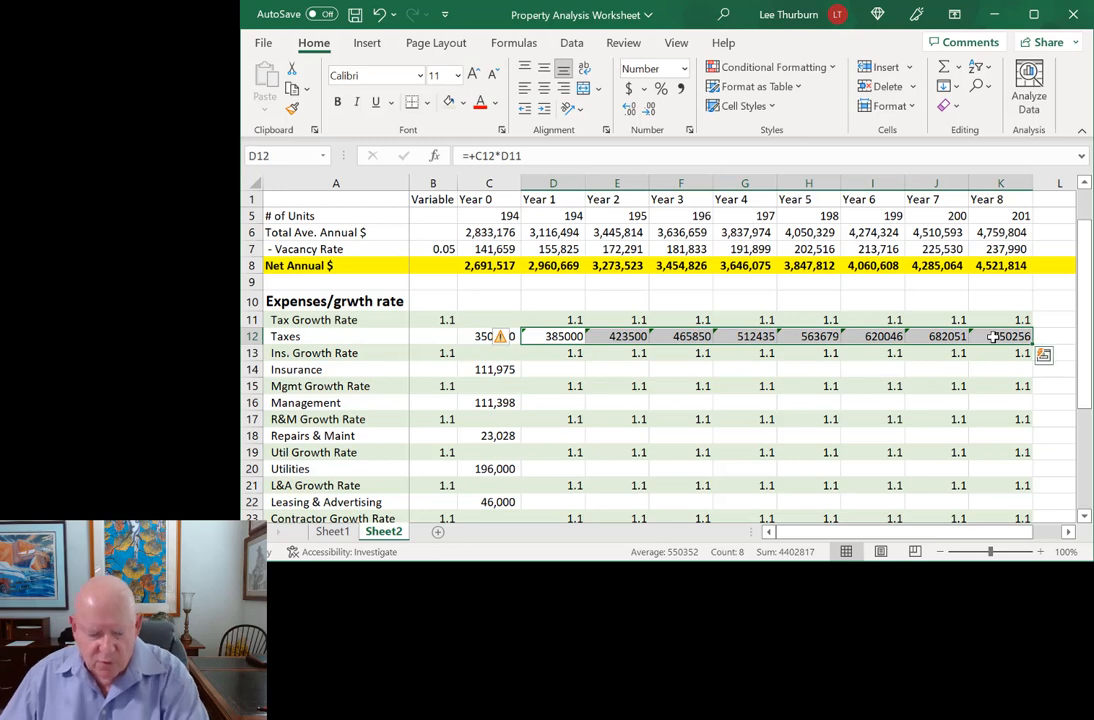
key(ctrl+c)
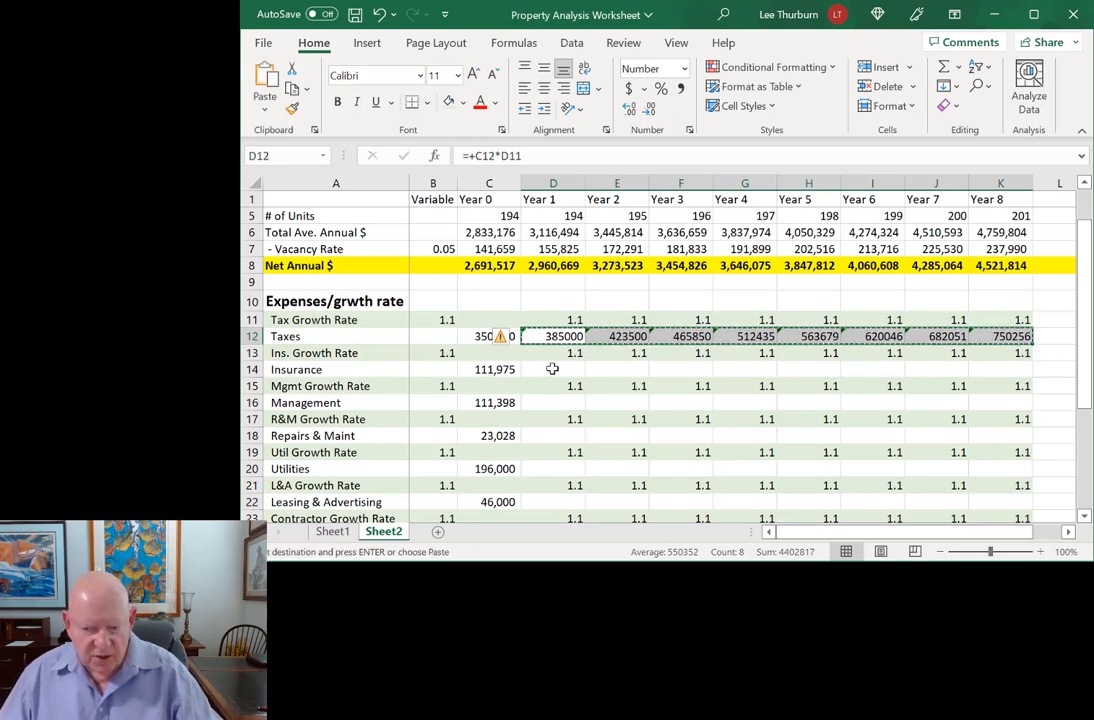
click(557, 369)
key(ctrl+v)
click(560, 402)
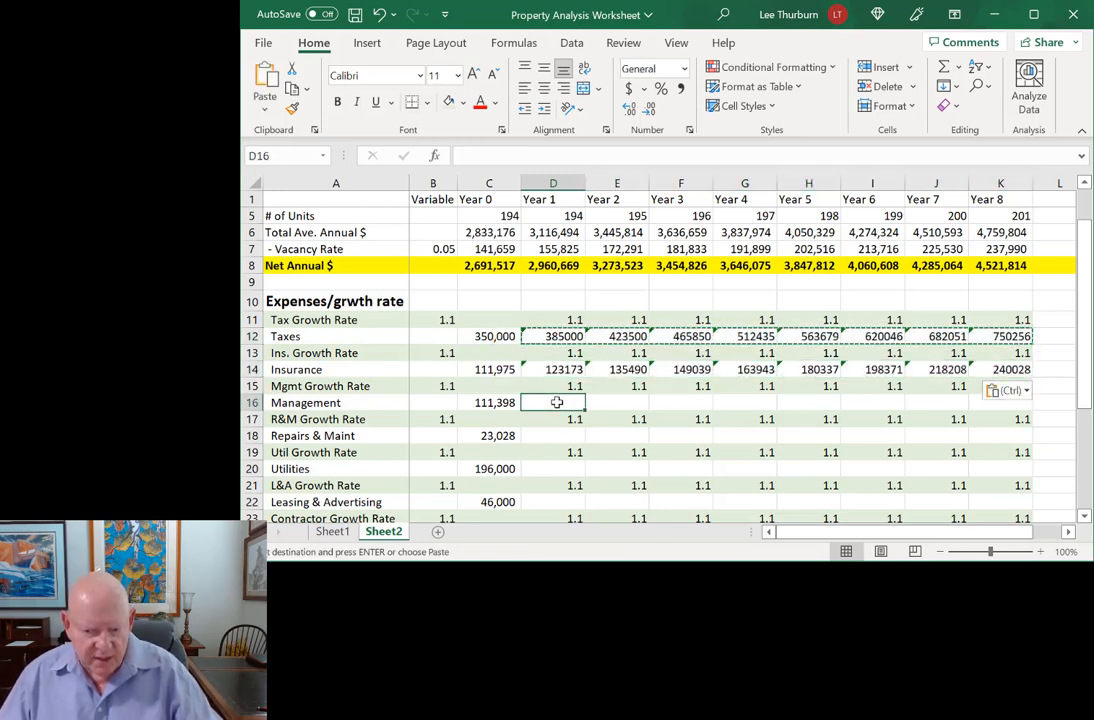
key(ctrl+v)
click(563, 437)
key(ctrl+v)
Paste the copied projection formulas into the Utilities, Leasing & Advertising and Contract Services rows, starting at D20, D22 and D24
scroll(596, 437, down, 2)
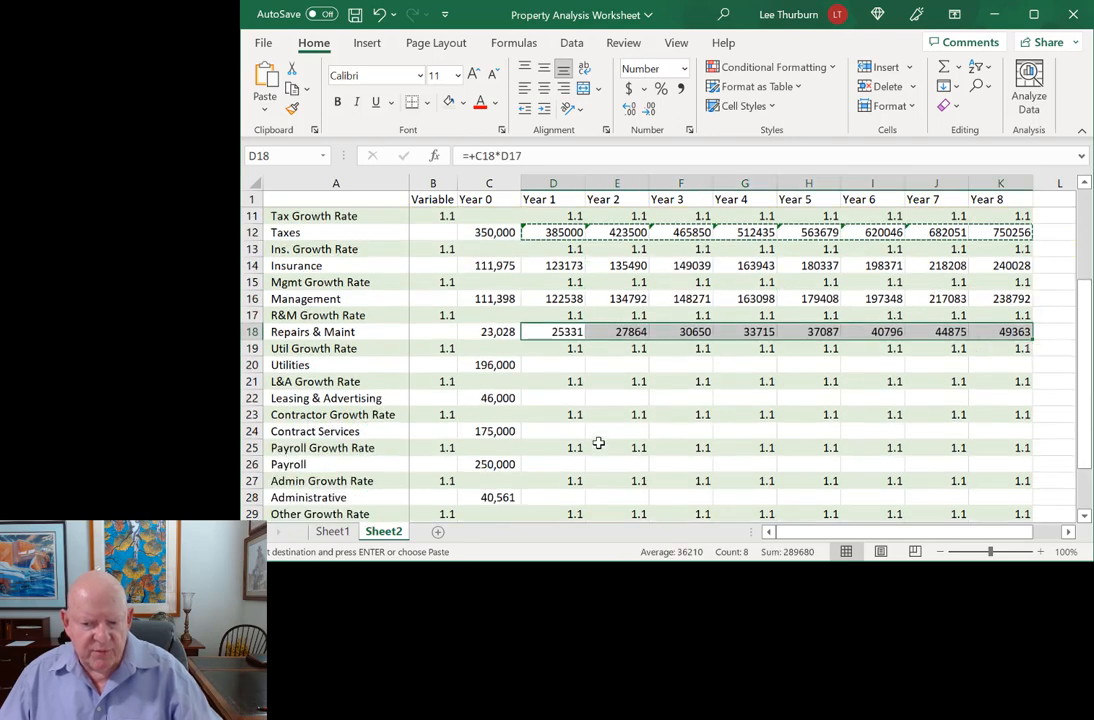
click(553, 365)
key(ctrl+v)
click(567, 398)
key(ctrl+v)
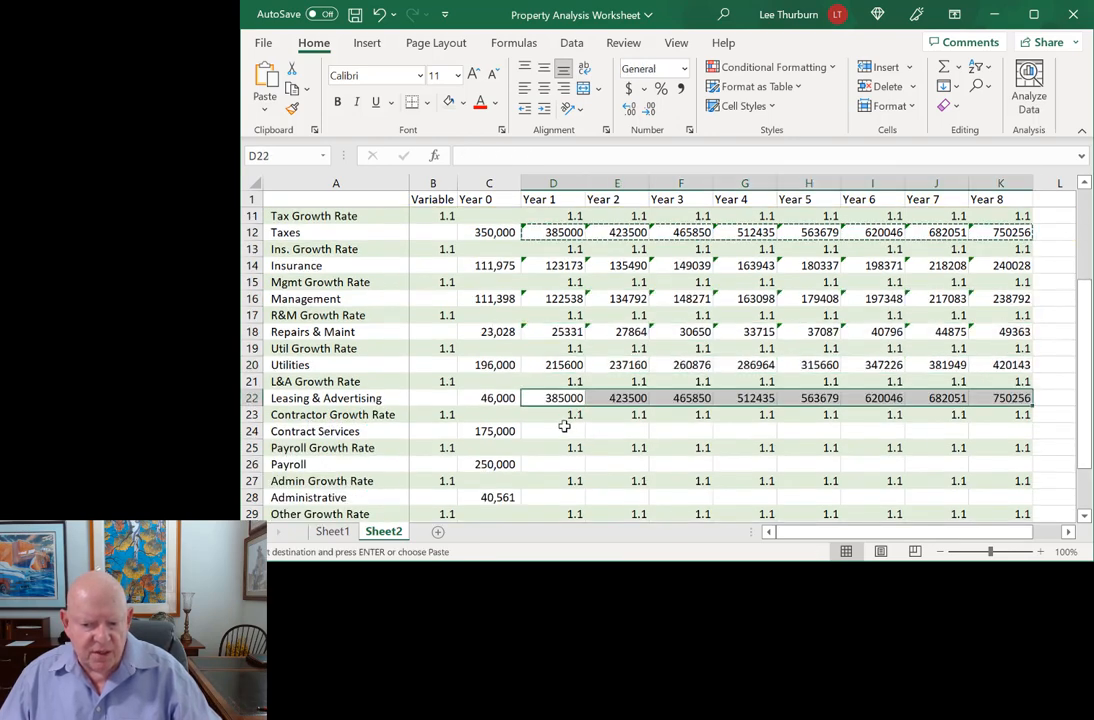
click(566, 431)
key(ctrl+v)
Paste the copied projection formulas into the Payroll, Administrative and Other rows, starting at D26, D28 and D30
click(566, 464)
key(ctrl+v)
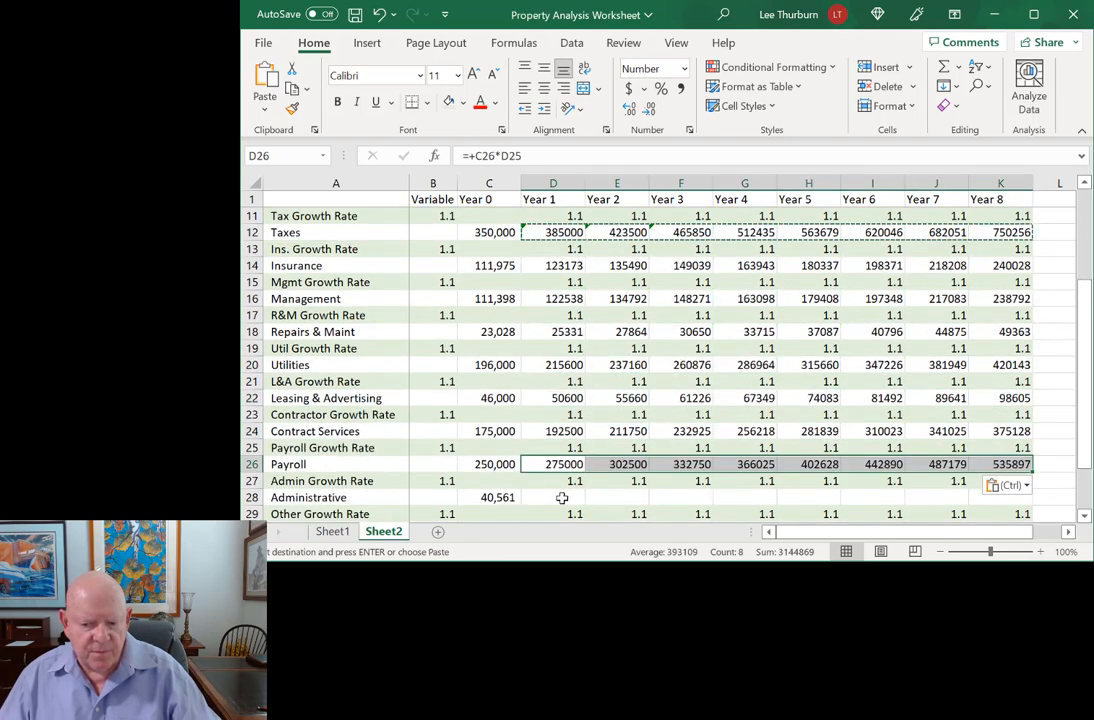
click(564, 497)
key(ctrl+v)
scroll(654, 462, down, 2)
scroll(654, 462, down, 1)
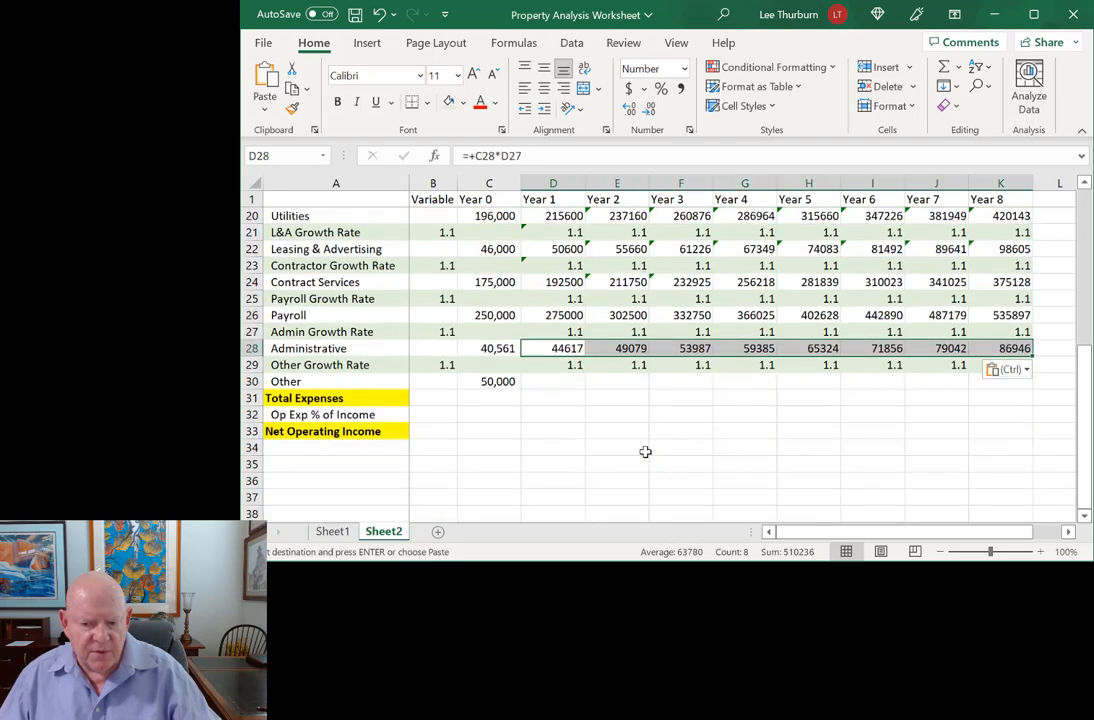
click(560, 381)
key(ctrl+v)
click(738, 430)
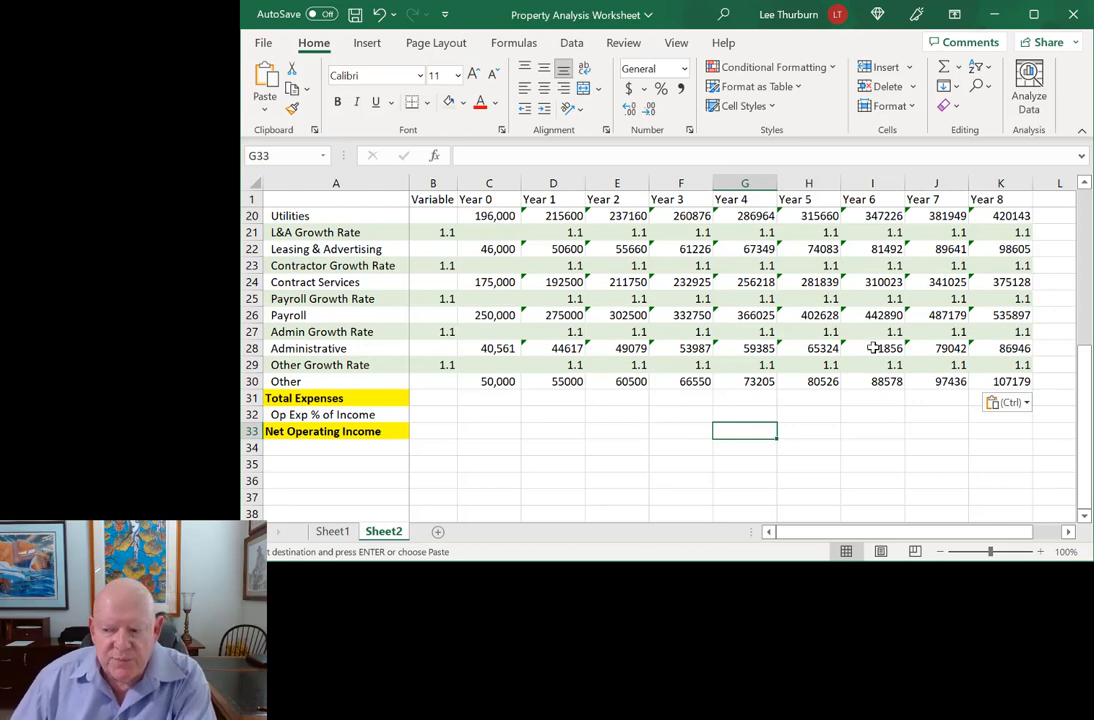
Extend the yellow fill across the Total Expenses and Net Operating Income rows, rows 31 and 33, through column K
scroll(877, 349, up, 1)
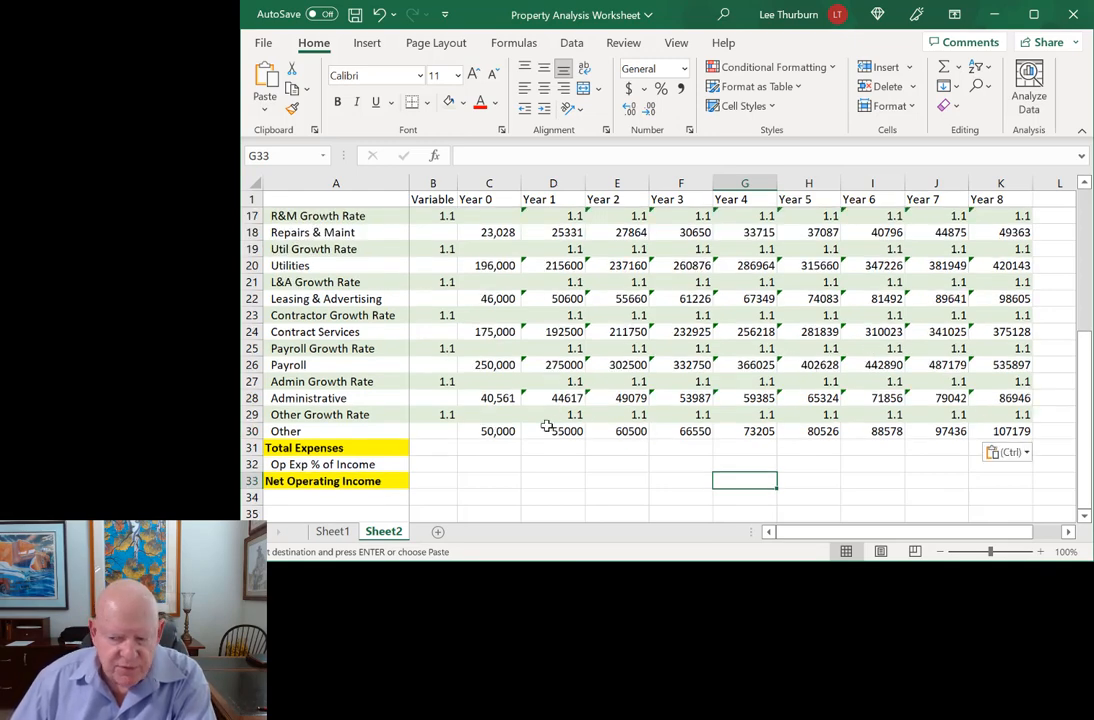
drag(360, 448, 972, 449)
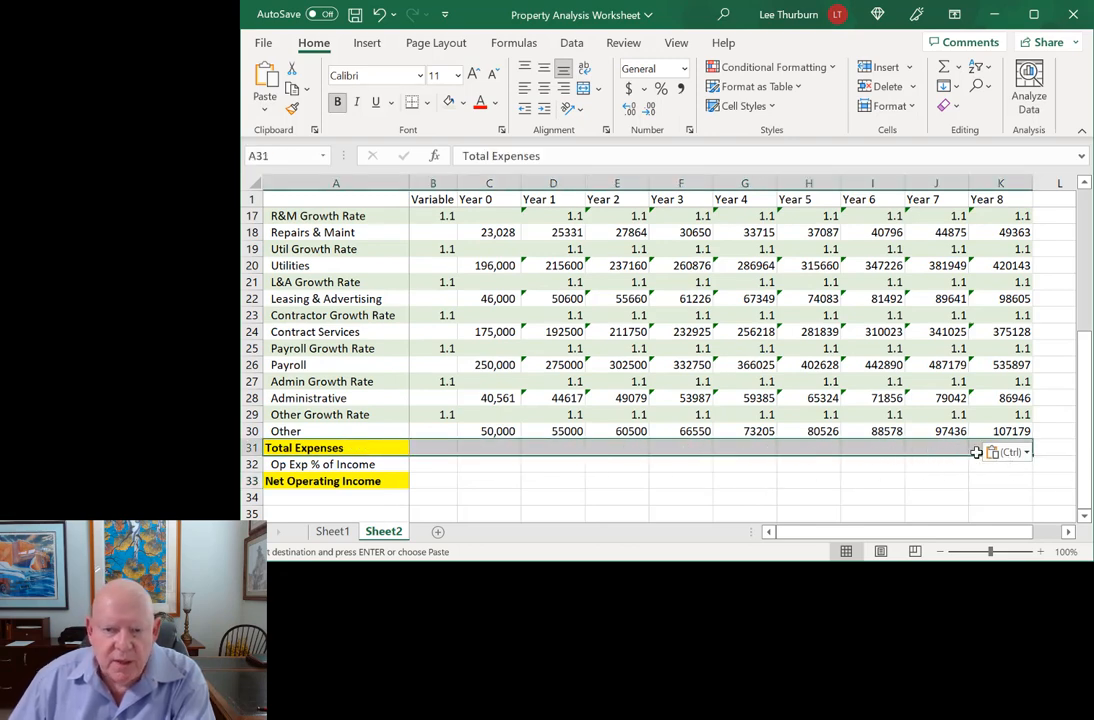
click(462, 102)
click(492, 263)
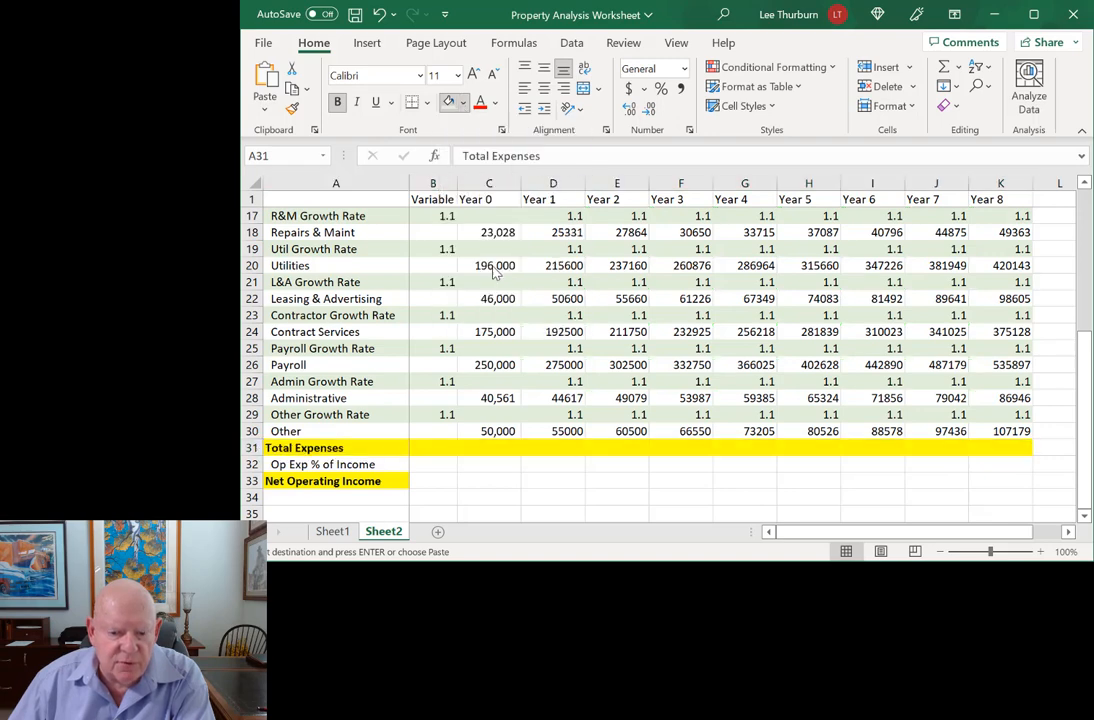
drag(411, 481, 1011, 480)
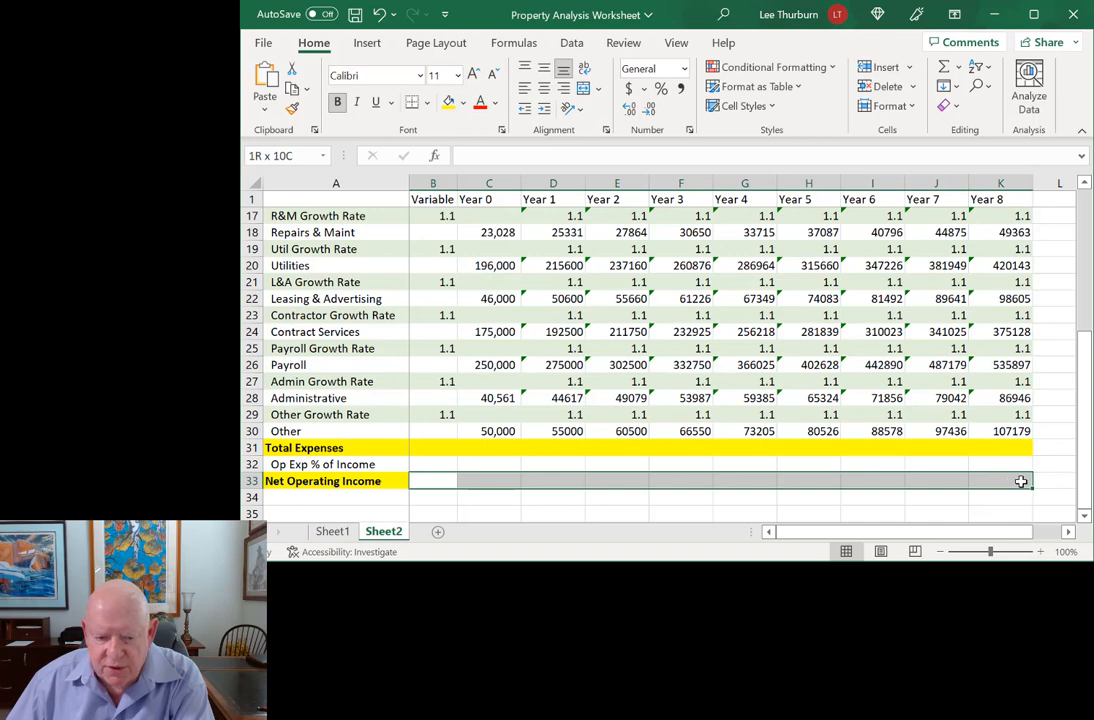
click(448, 102)
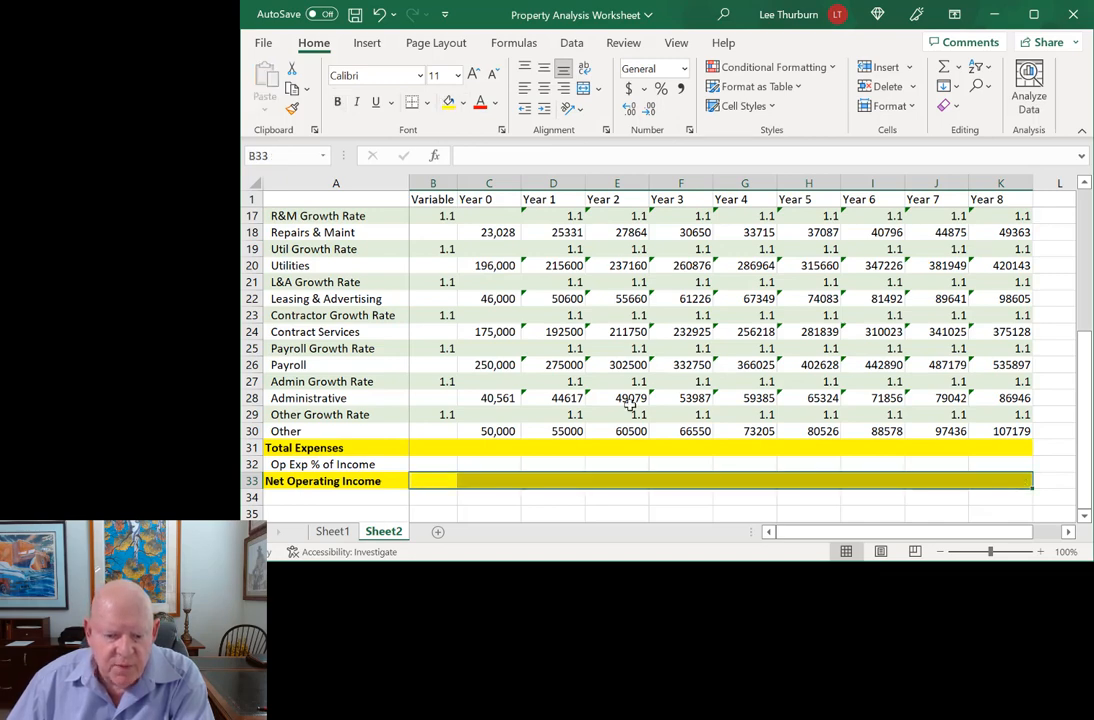
click(632, 413)
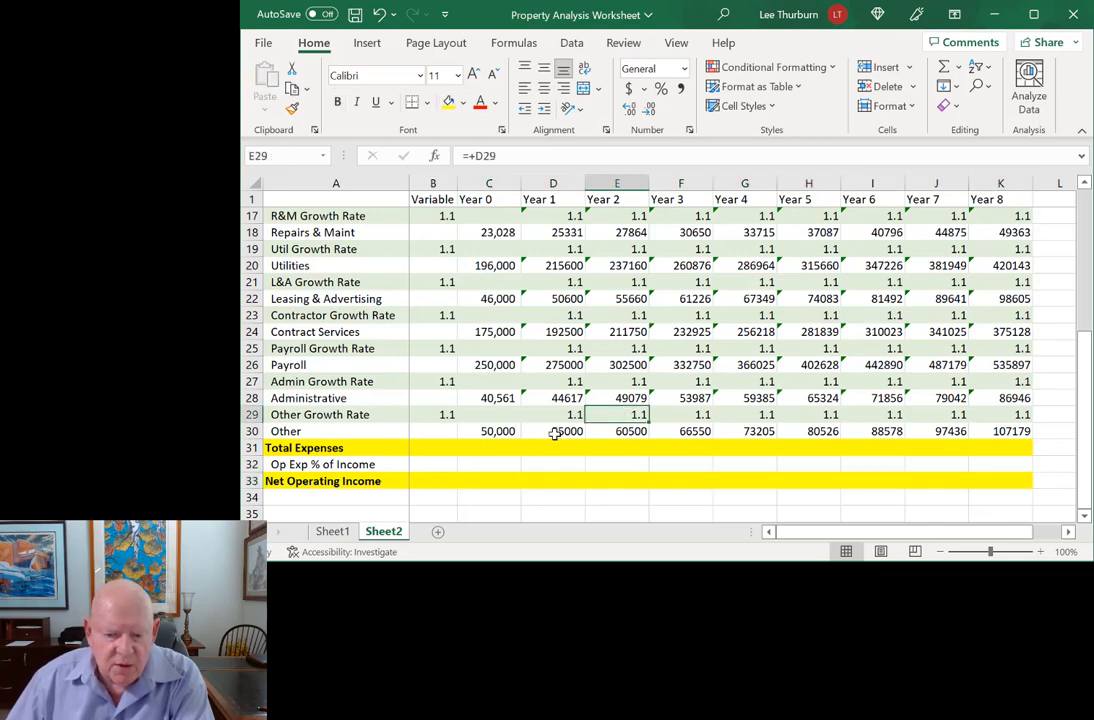
Total the Year 0 expenses in C31 with the formula +C12+C14+C16+C18+C20+C22+C24+C26+C28+C30
click(497, 447)
scroll(604, 418, up, 1)
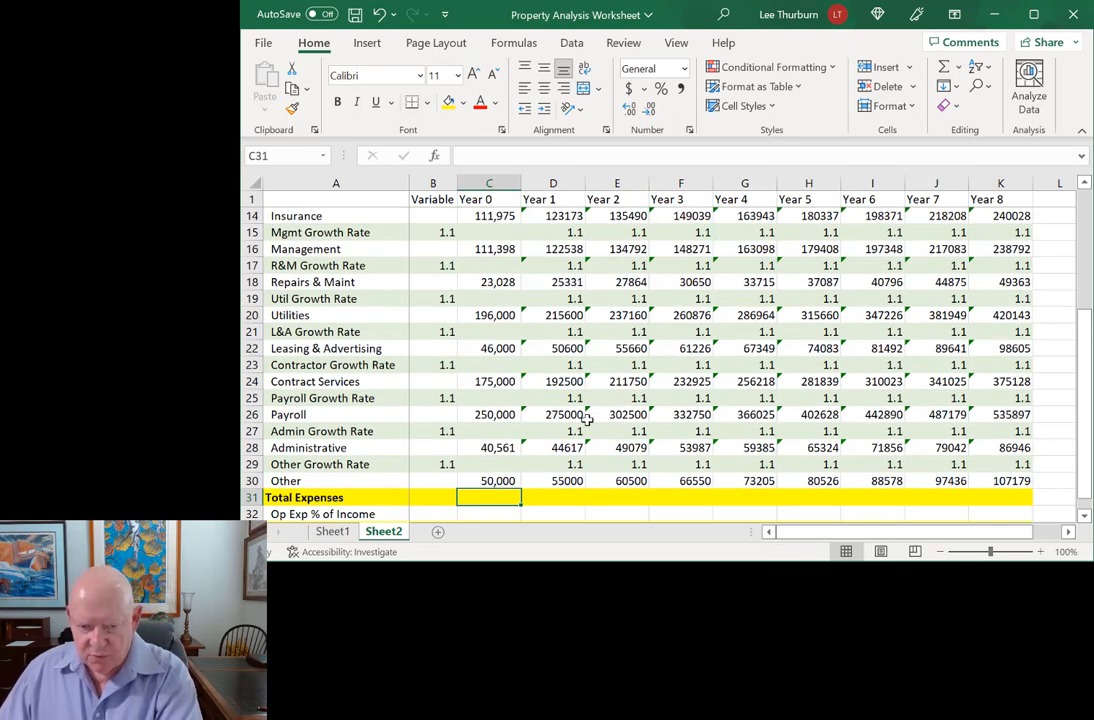
text(+)
scroll(583, 416, up, 1)
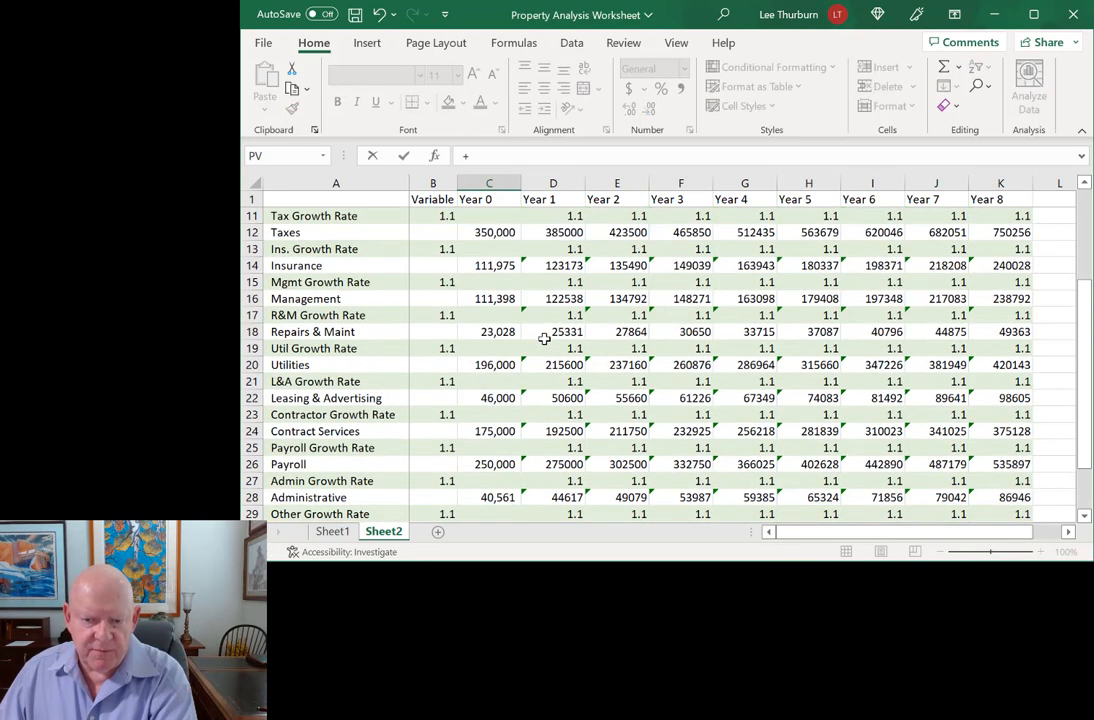
click(489, 231)
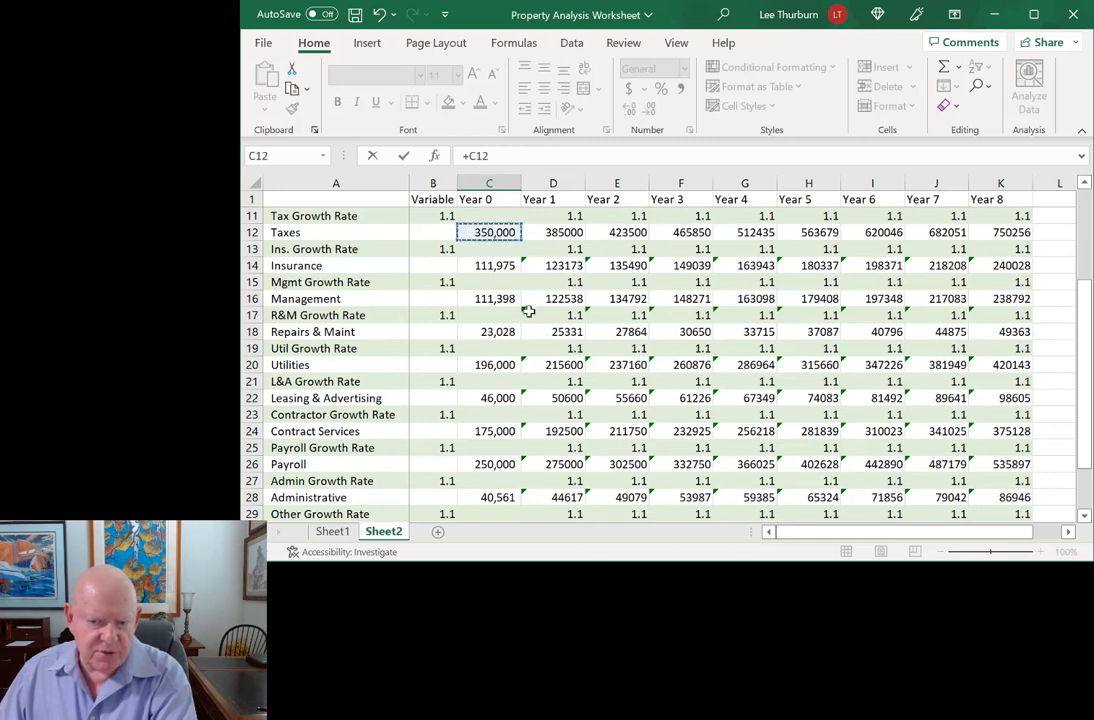
text(+)
click(489, 265)
text(+C14+)
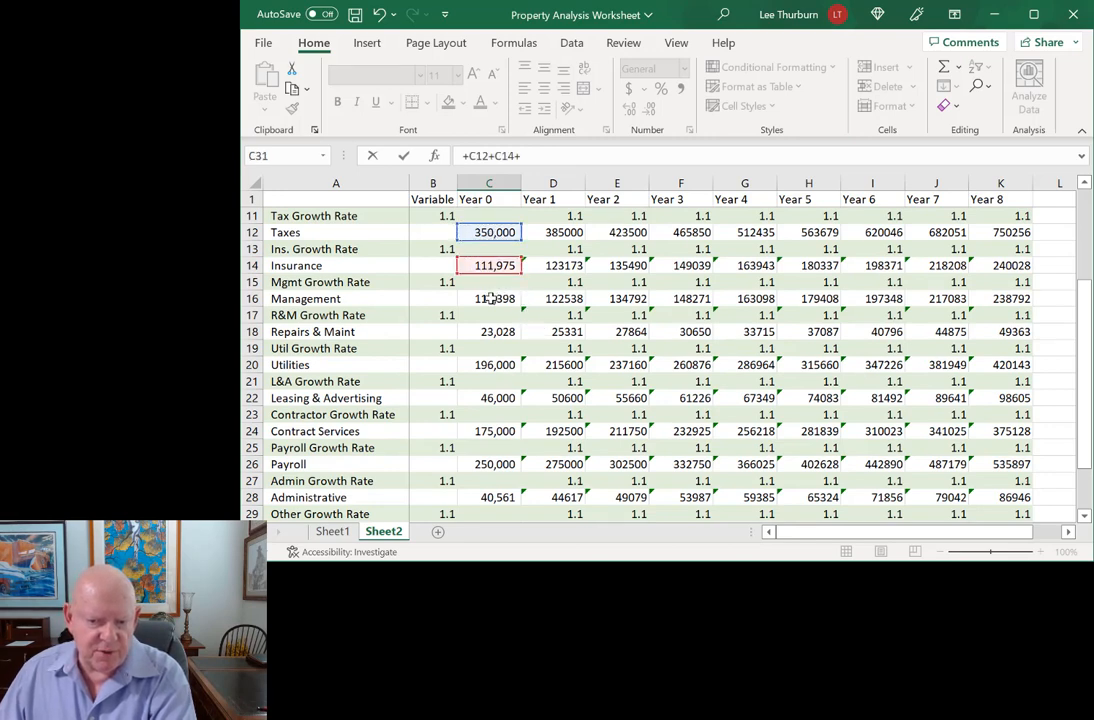
click(489, 298)
text(+)
click(494, 331)
text(+C18+)
click(494, 364)
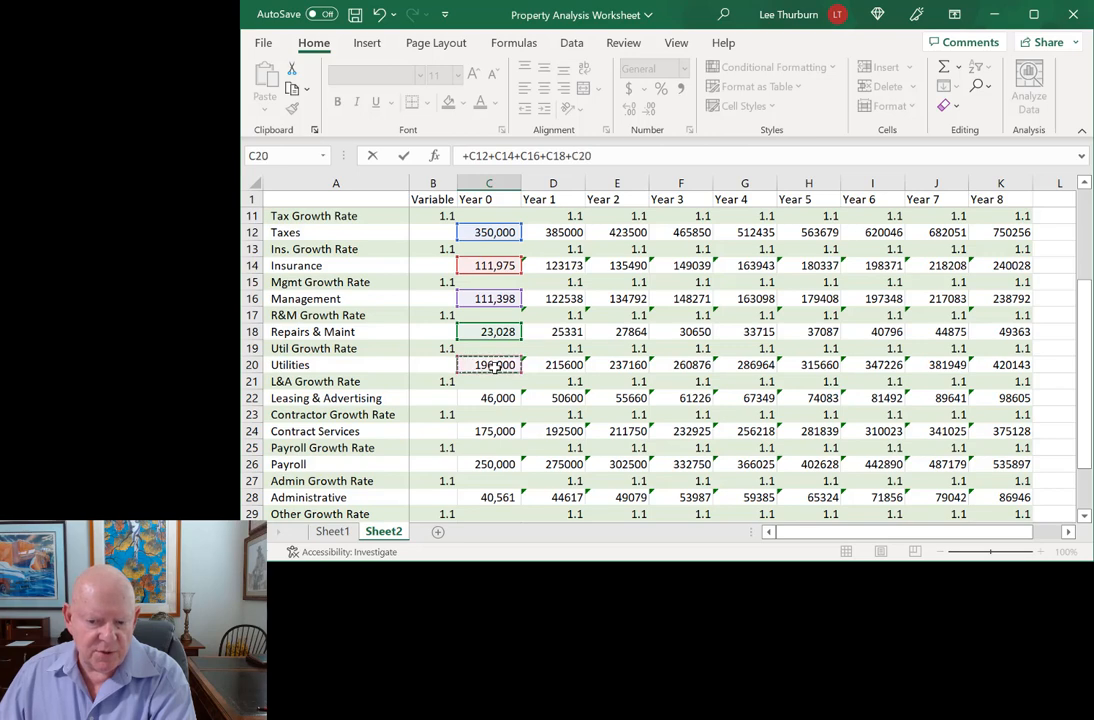
text(+)
click(494, 398)
text(+C22+)
click(492, 431)
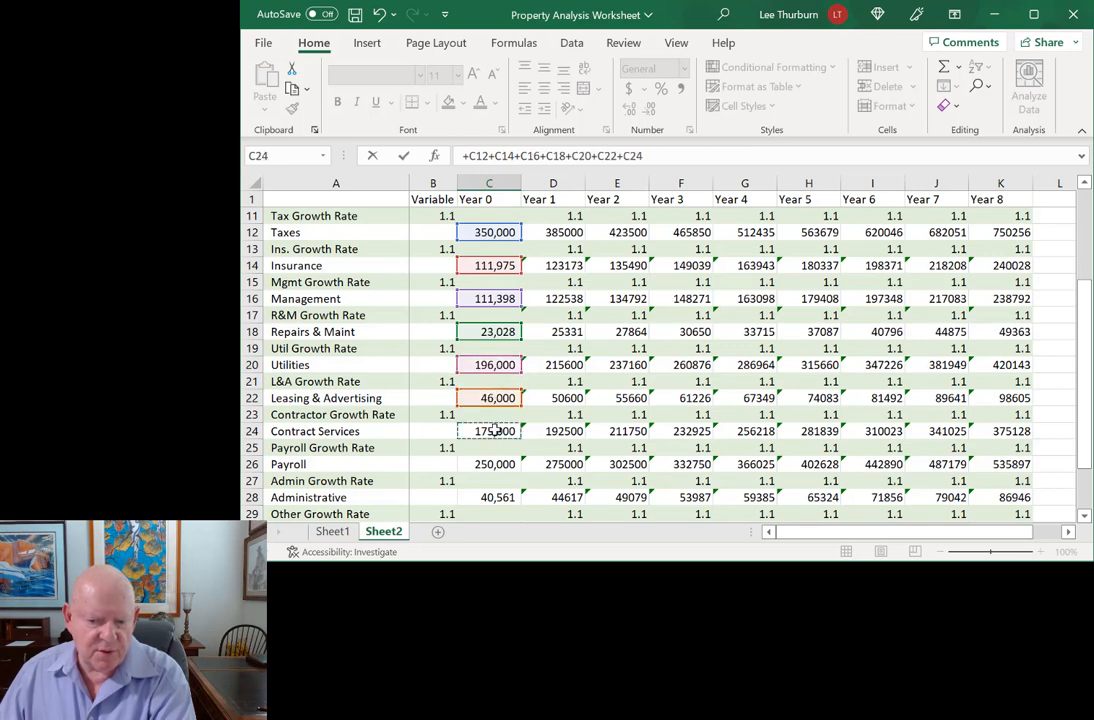
text(+)
click(494, 464)
text(+C26)
click(497, 497)
text(+C26+C28+)
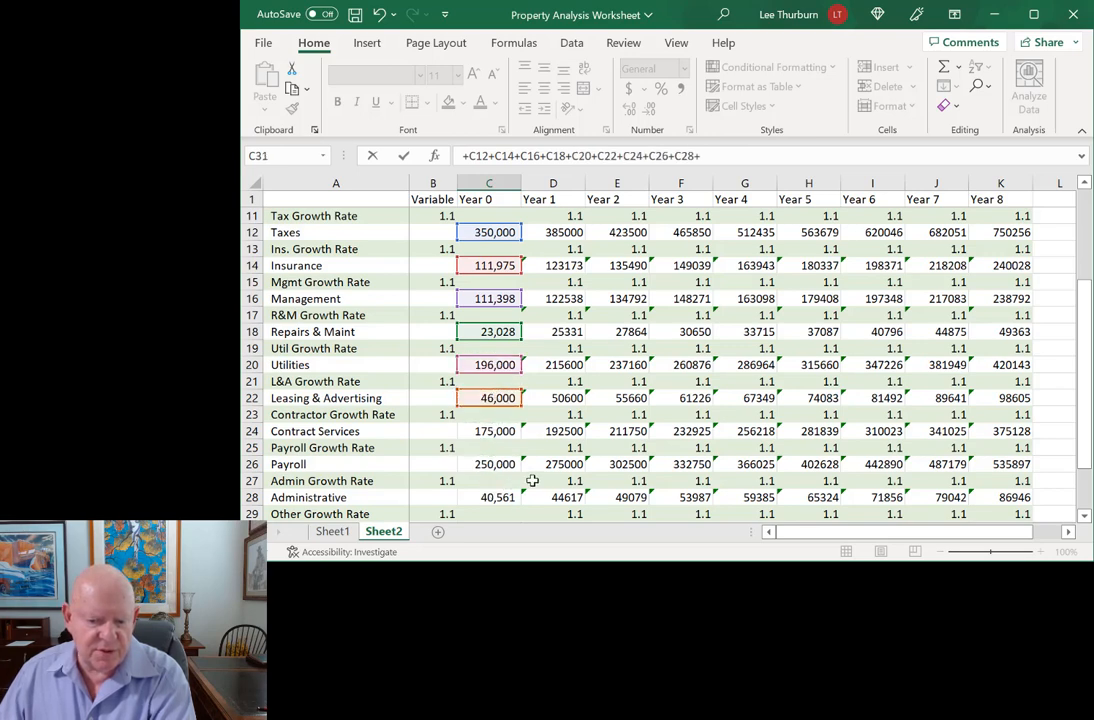
scroll(500, 470, down, 2)
click(500, 431)
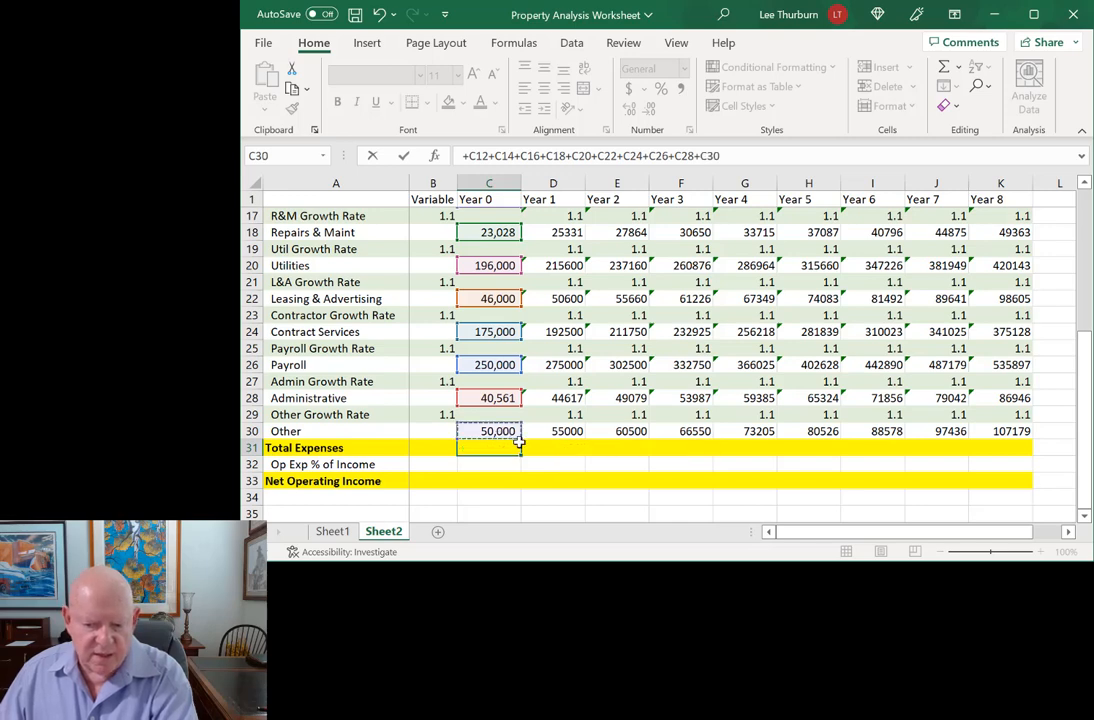
key(Return)
click(481, 449)
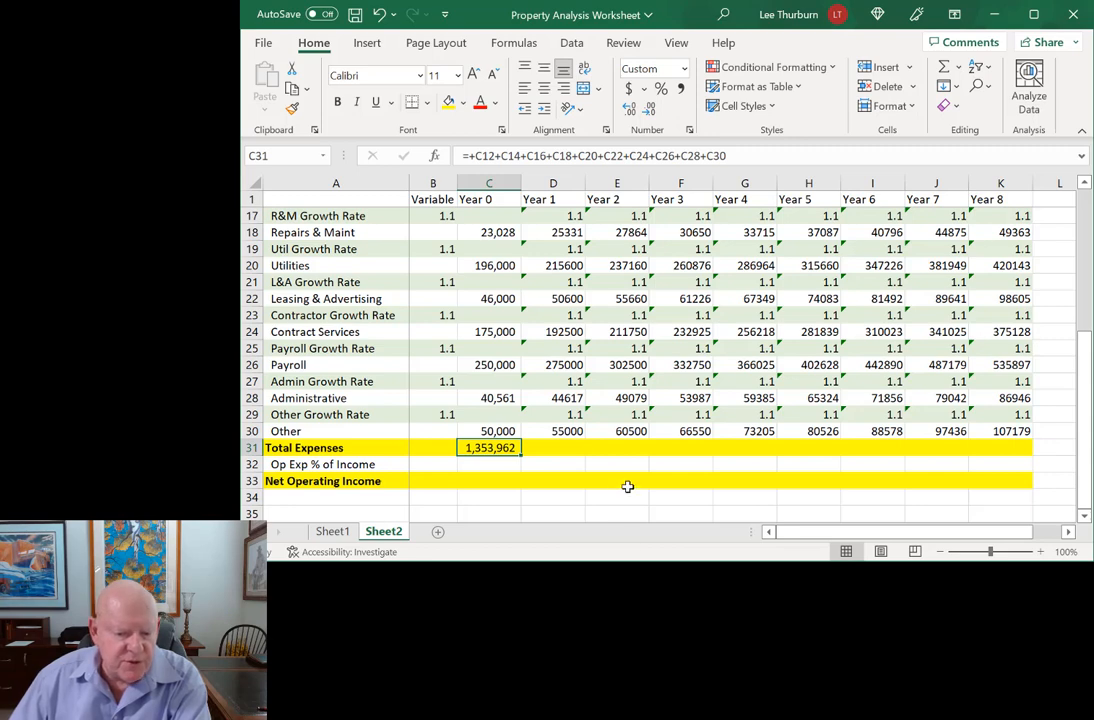
Calculate the Year 0 Net Operating Income in C33 with the formula +C8-C31
click(484, 480)
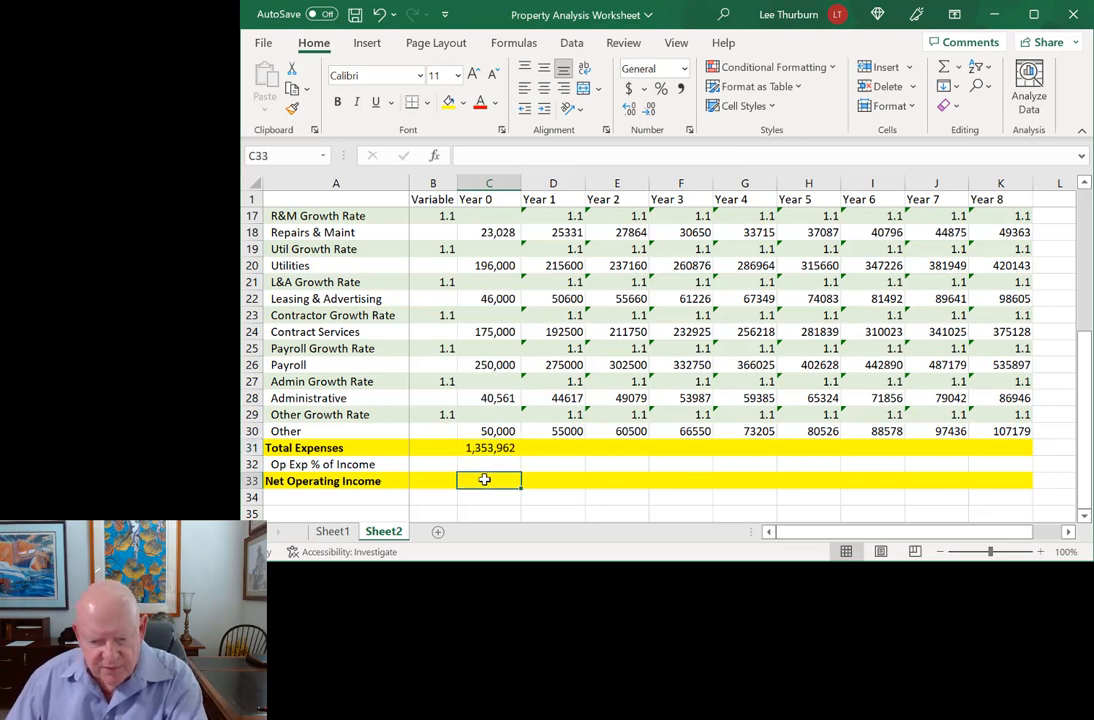
text(+)
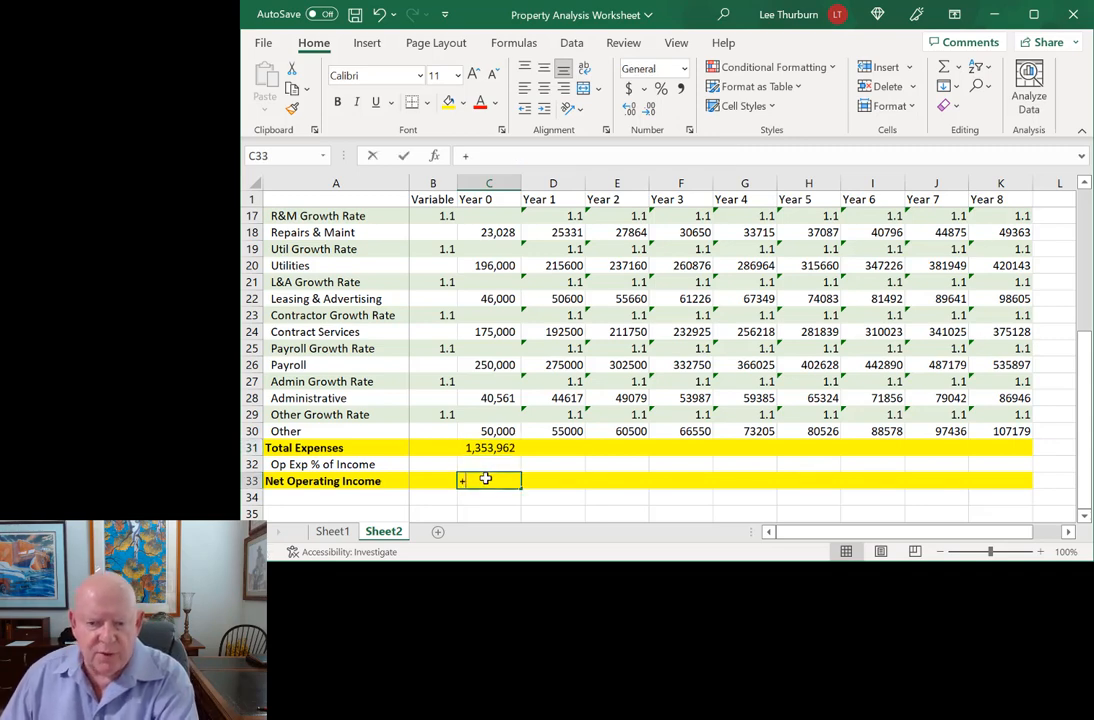
scroll(487, 460, up, 4)
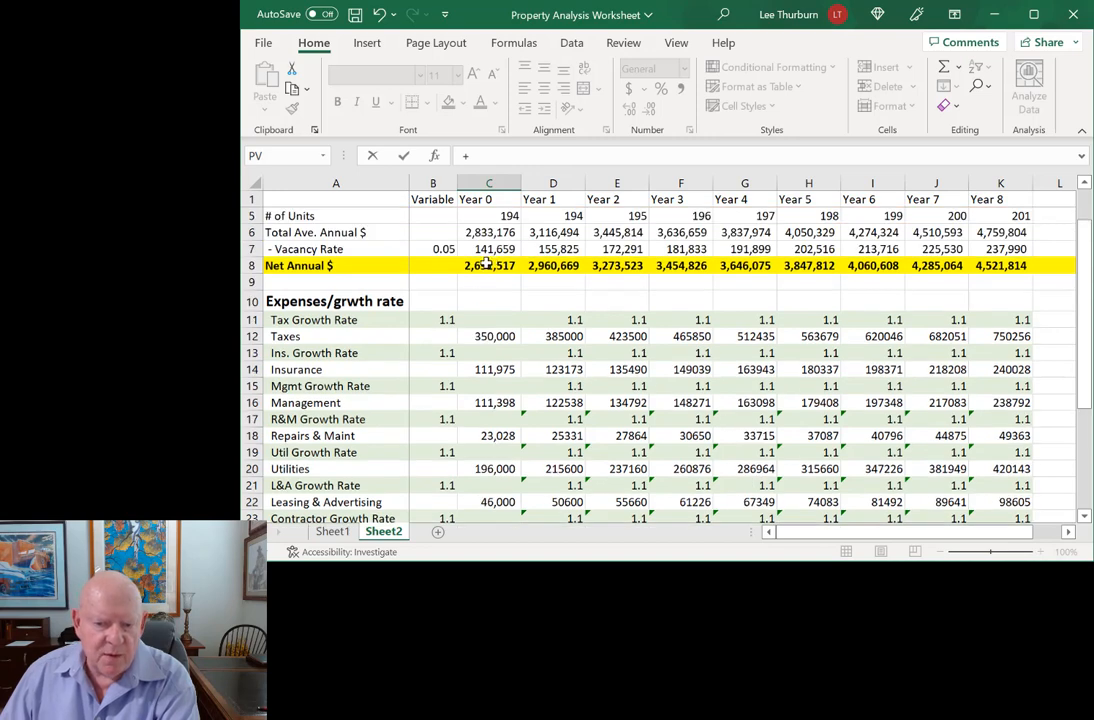
click(489, 266)
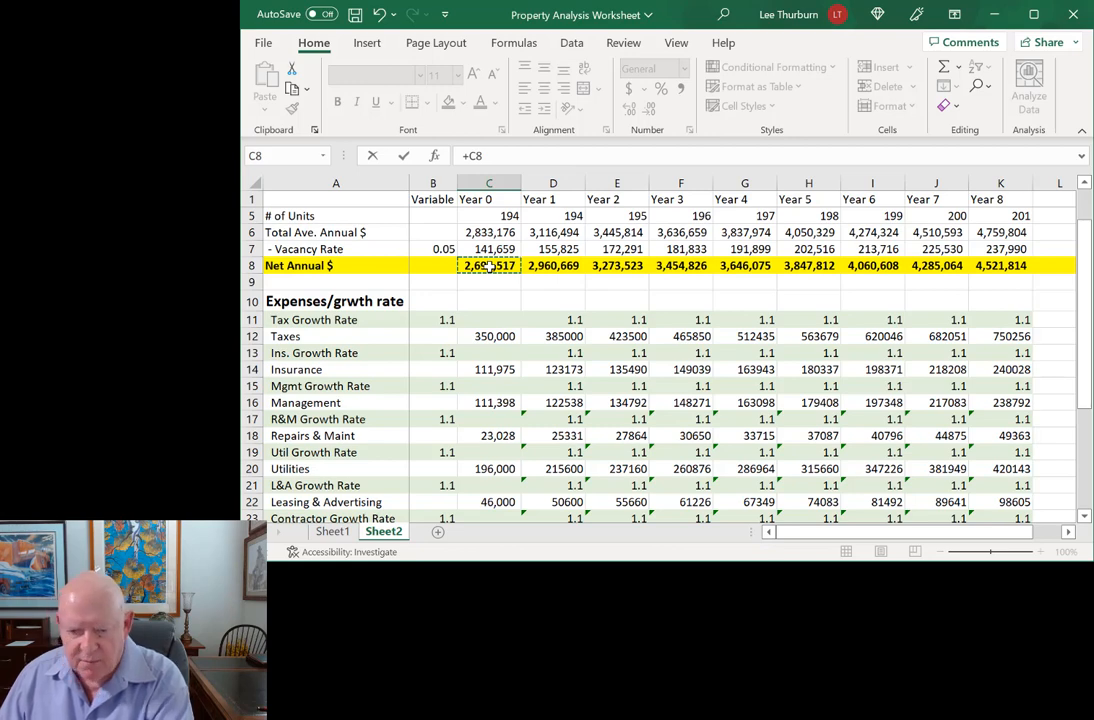
text(-)
scroll(510, 370, down, 5)
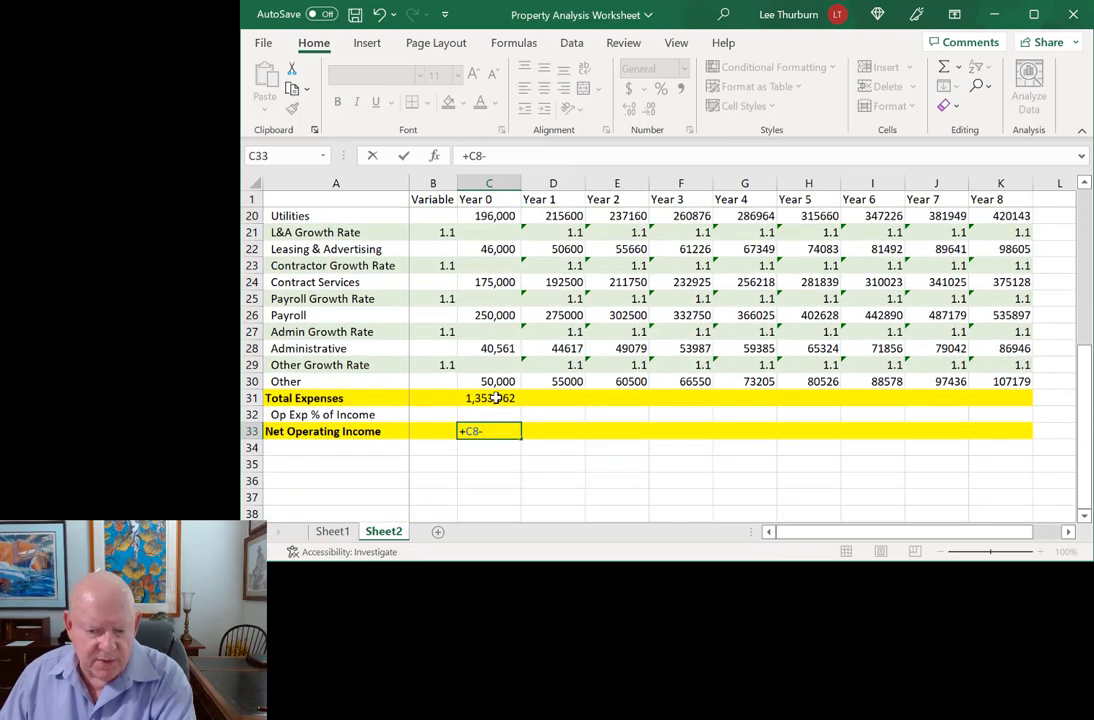
click(497, 398)
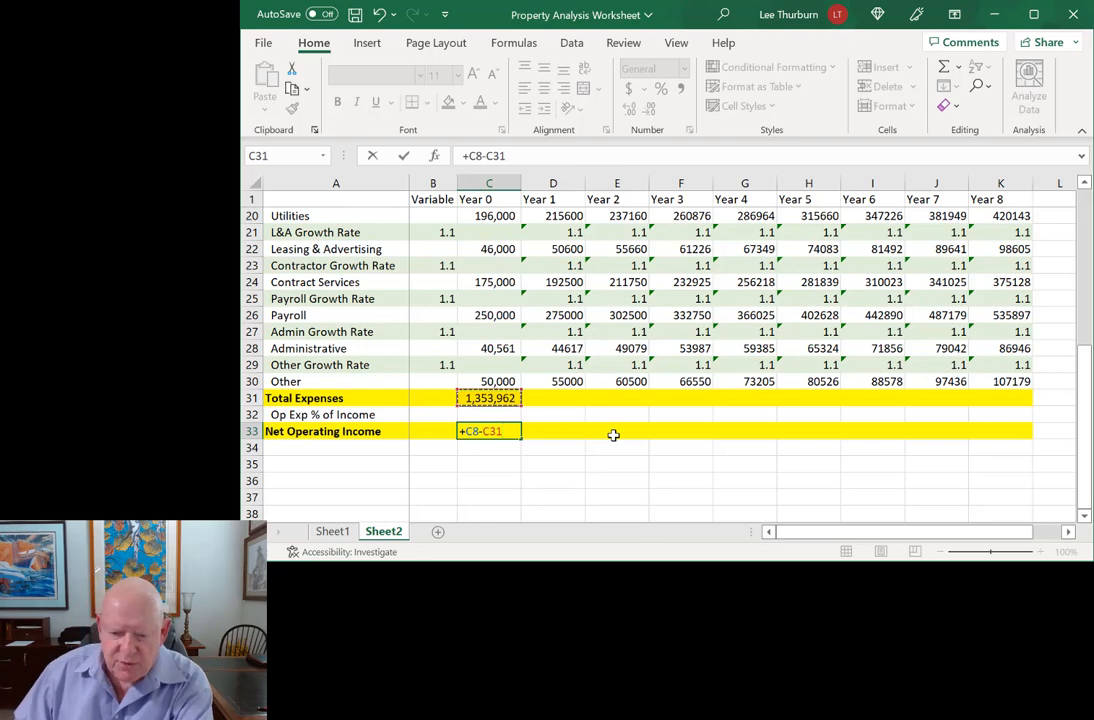
key(Return)
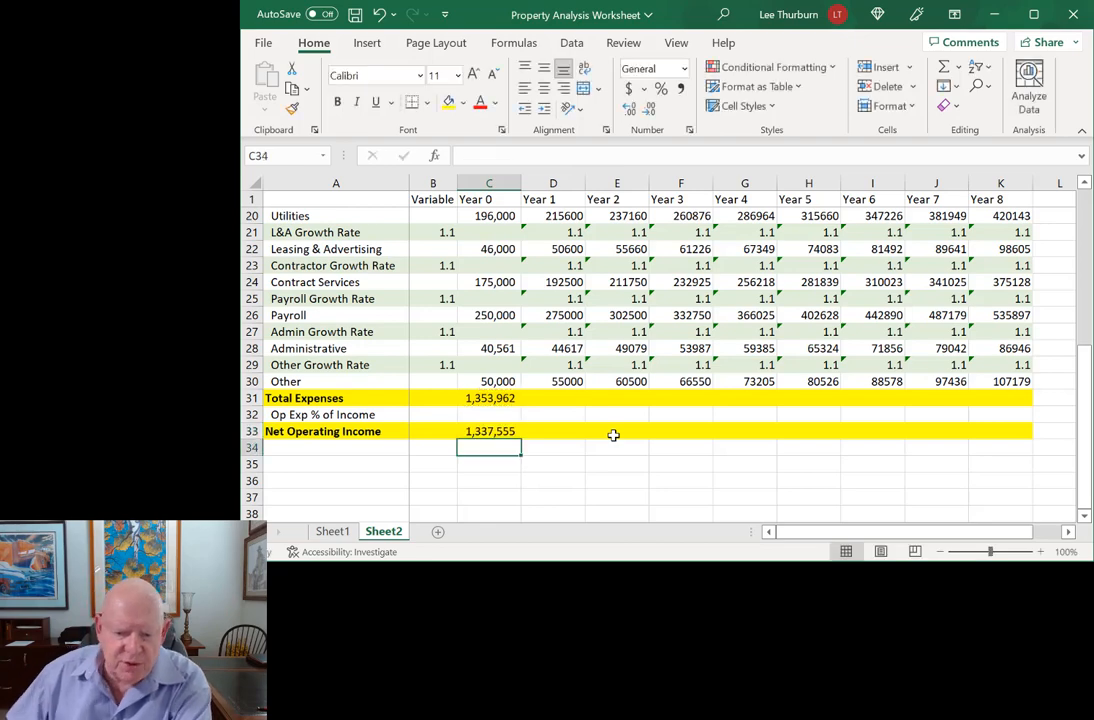
click(490, 431)
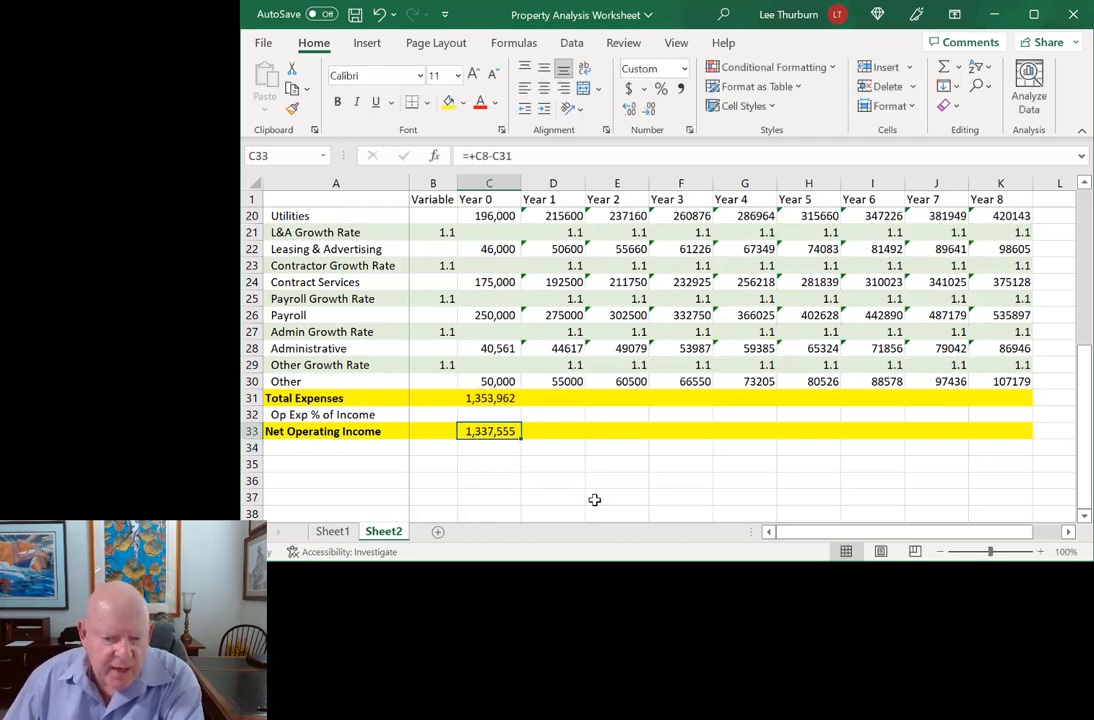
Calculate the Year 0 Op Exp % of Income in C32 with the formula +C31/C8
click(488, 414)
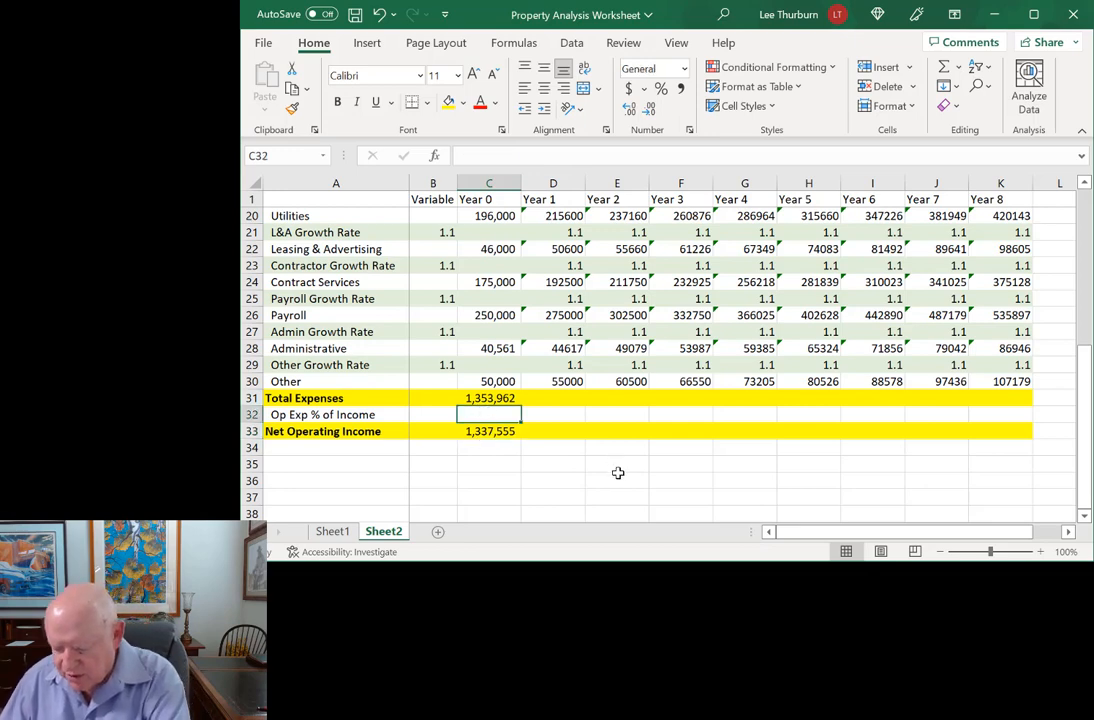
text(+)
click(490, 399)
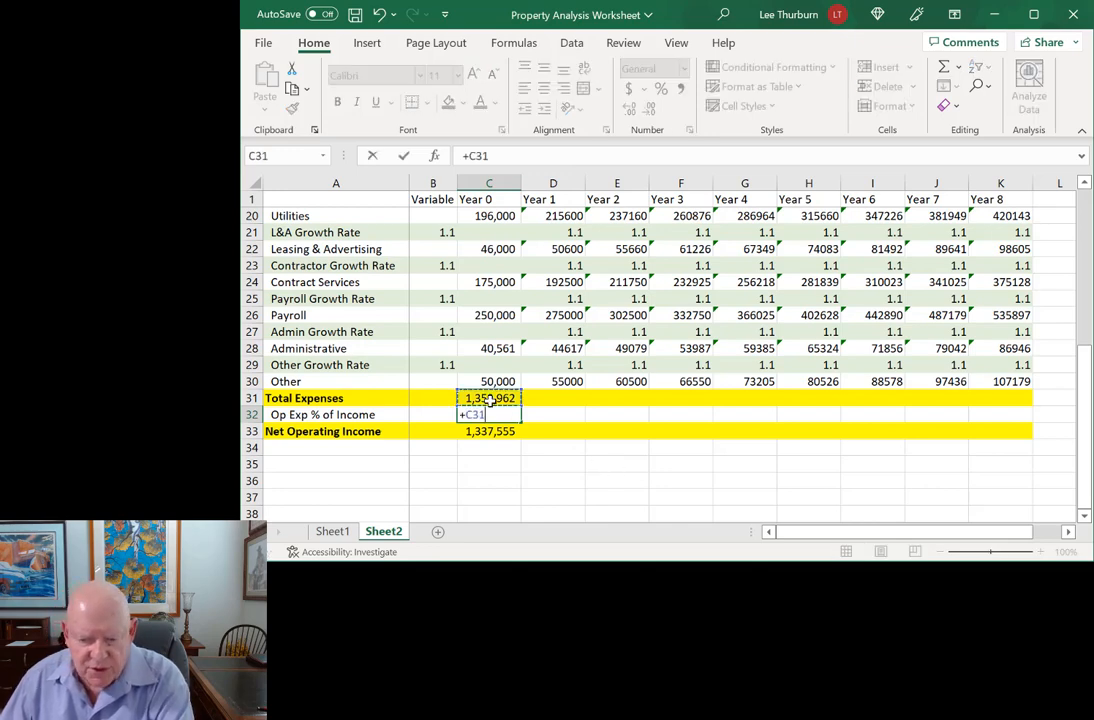
text(/)
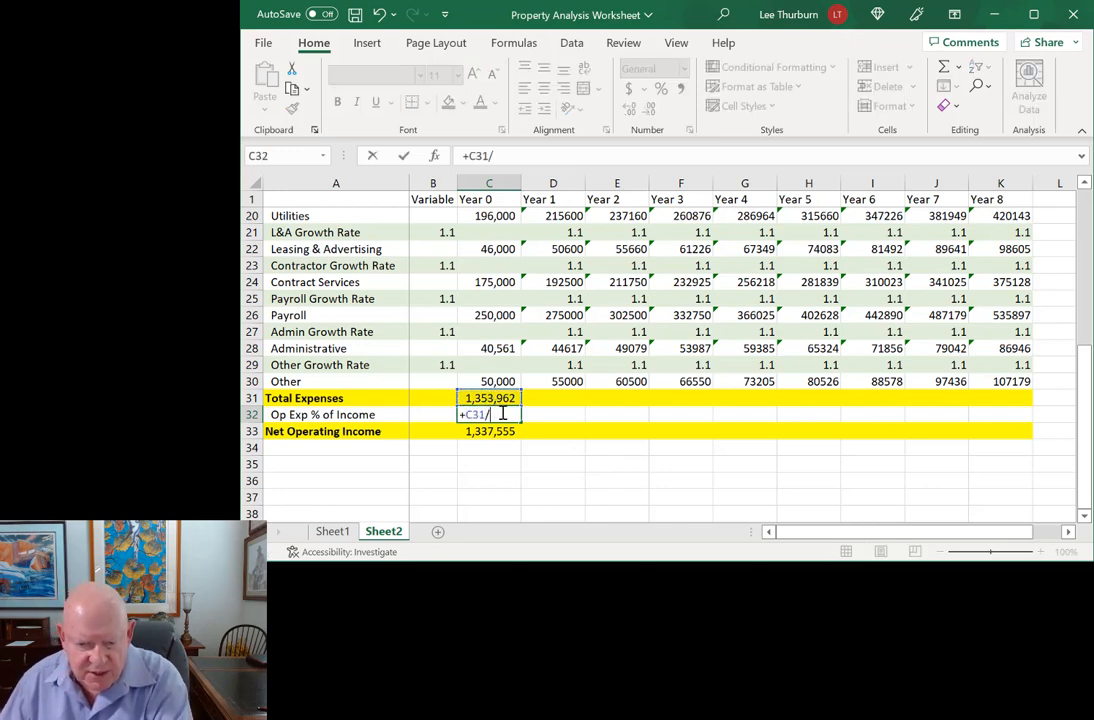
scroll(500, 412, up, 1)
scroll(501, 412, up, 5)
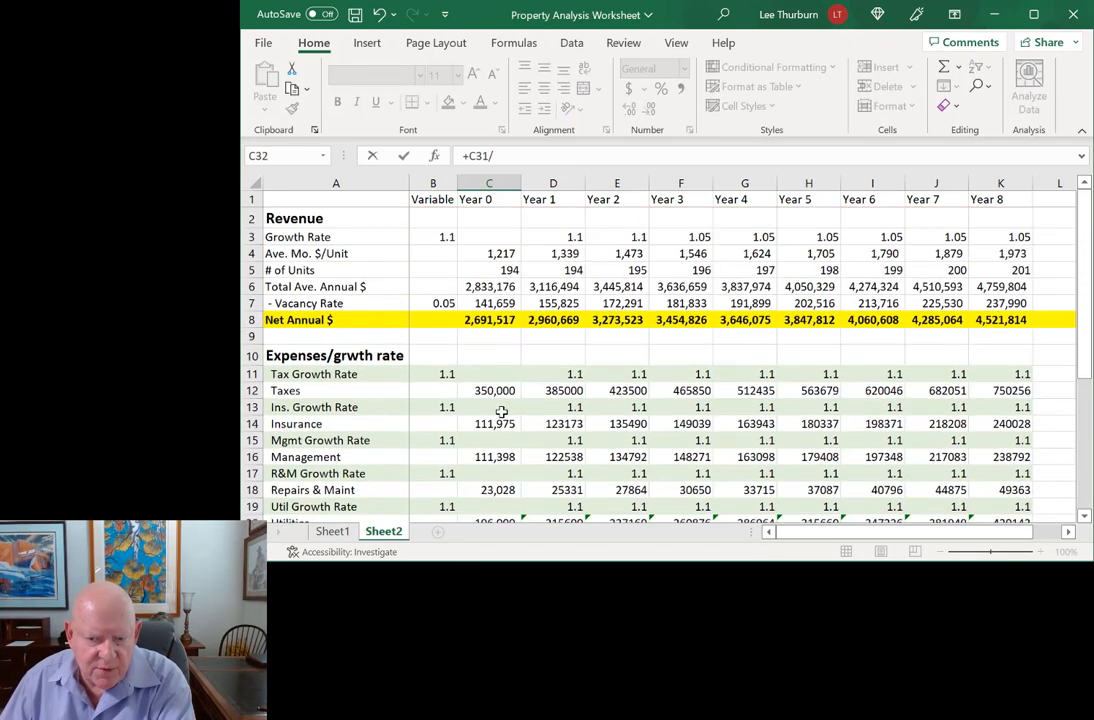
click(491, 320)
key(Return)
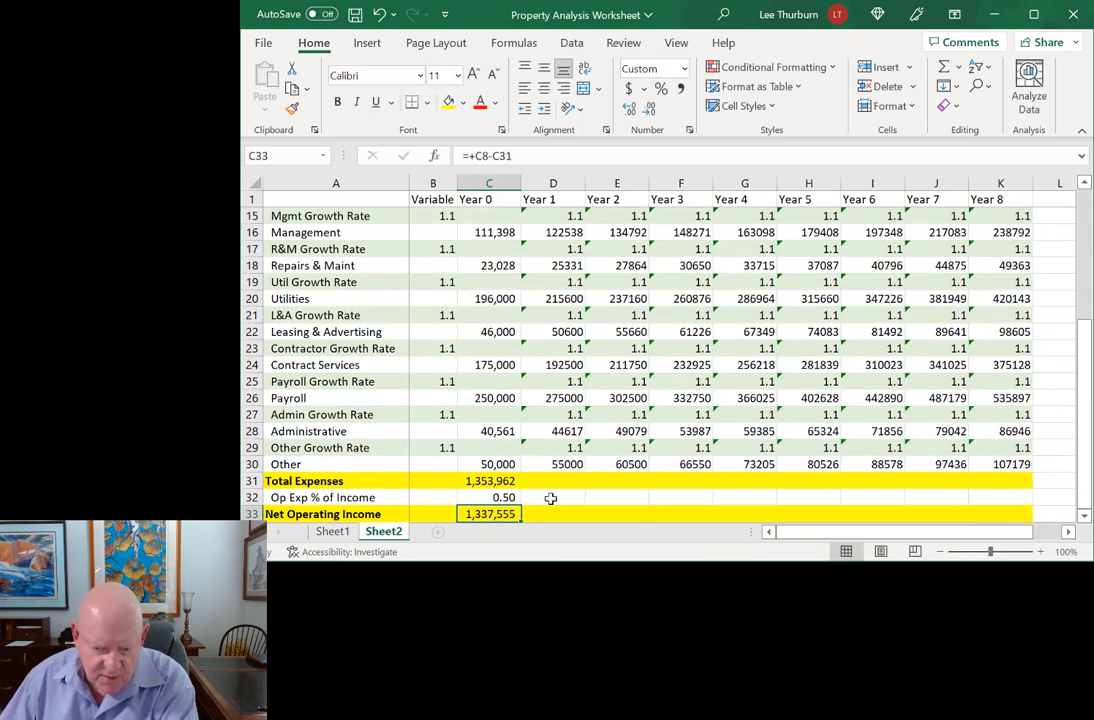
click(505, 496)
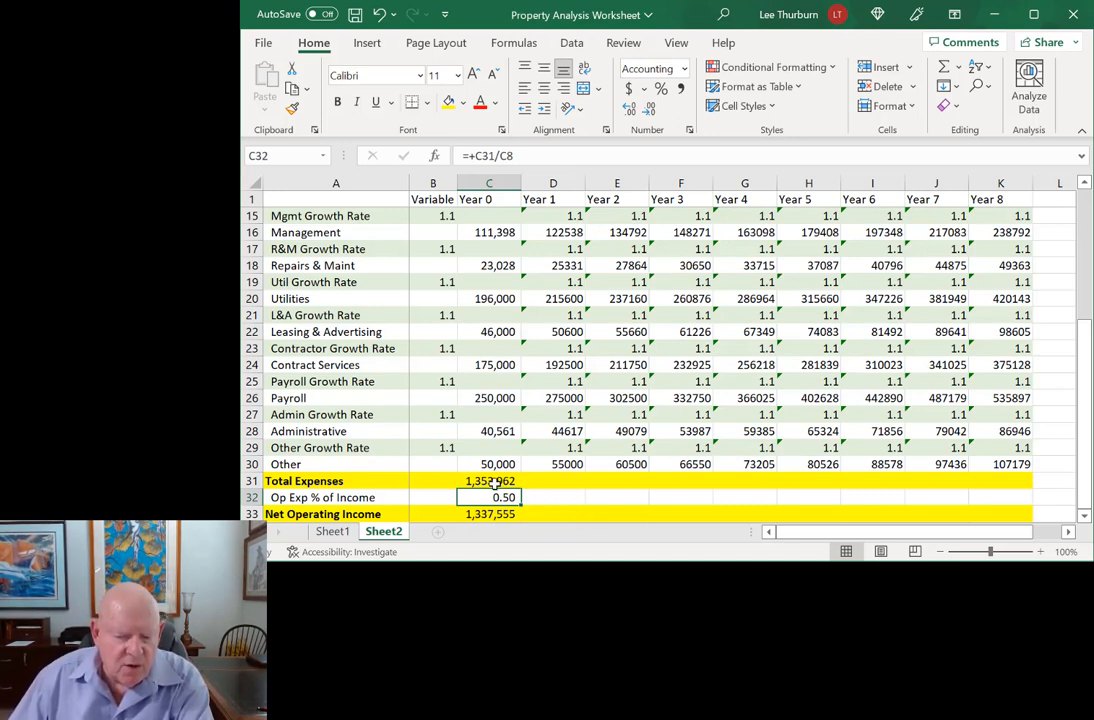
Fill the Total Expenses, Op Exp % of Income and Net Operating Income formulas in C31:C33 across through column K
click(515, 482)
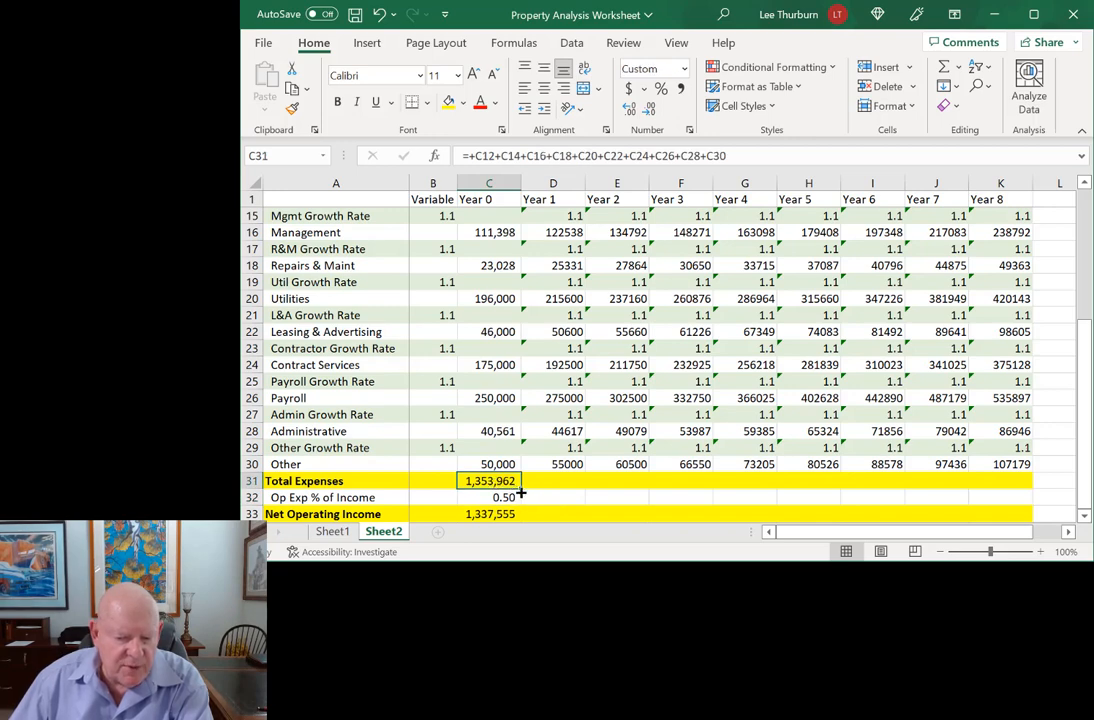
drag(497, 481, 503, 514)
scroll(577, 469, down, 1)
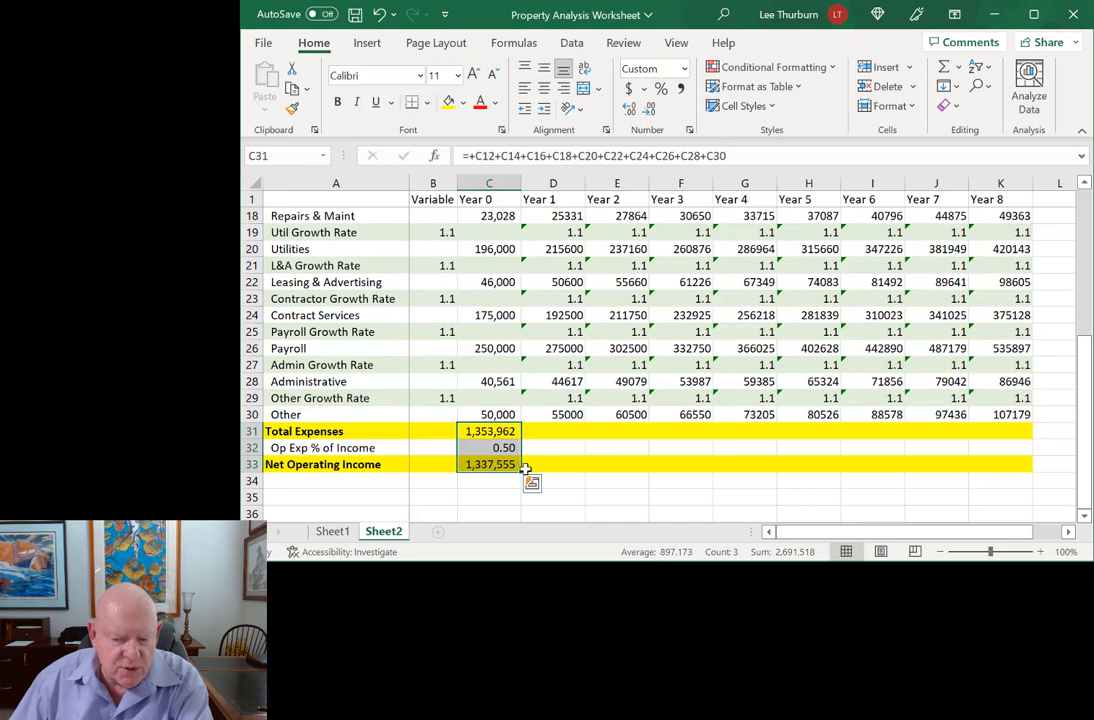
drag(521, 472, 1030, 466)
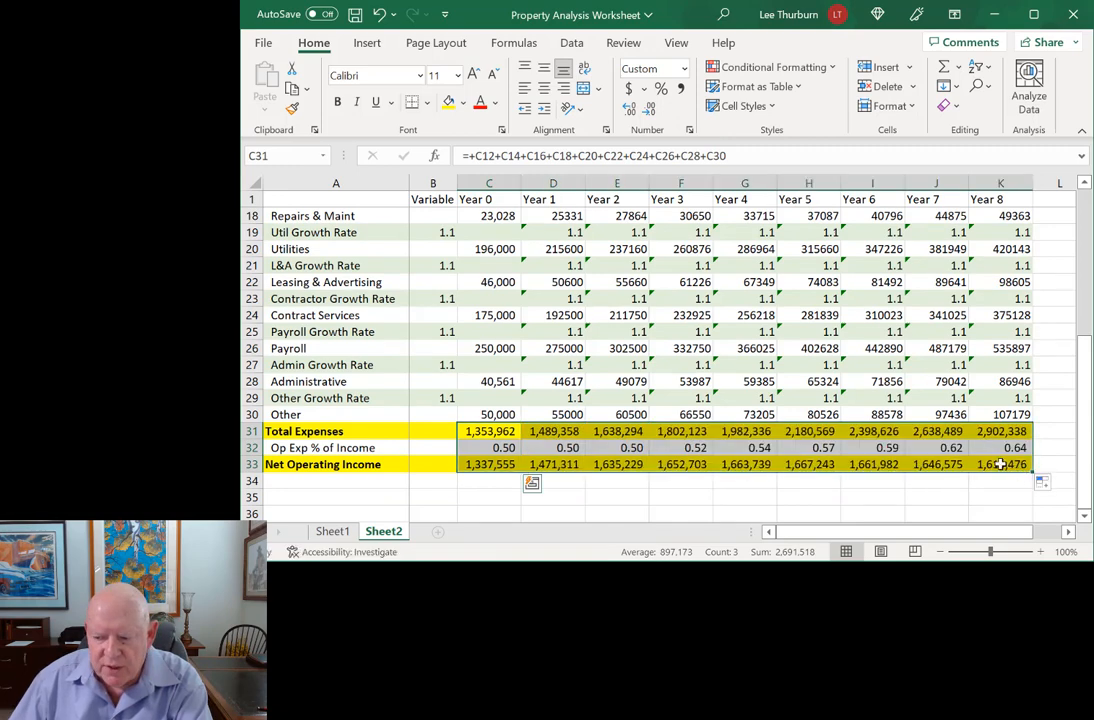
Make the entire Total Expenses and Net Operating Income rows, rows 31 and 33, bold
click(310, 446)
click(252, 431)
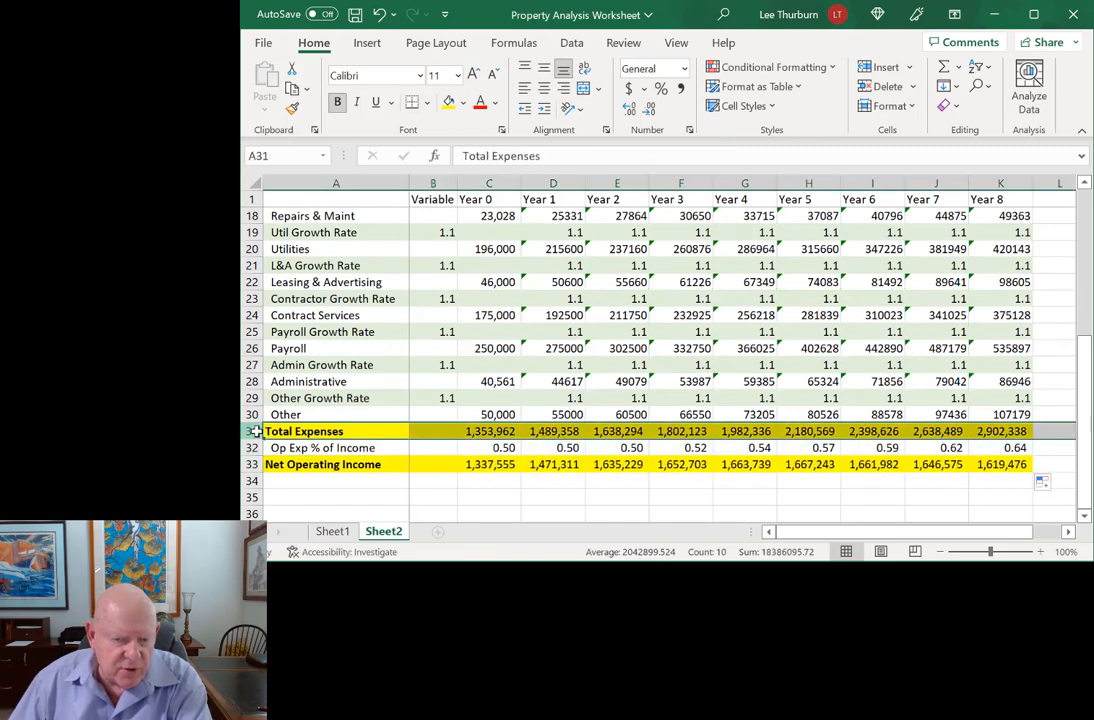
click(337, 103)
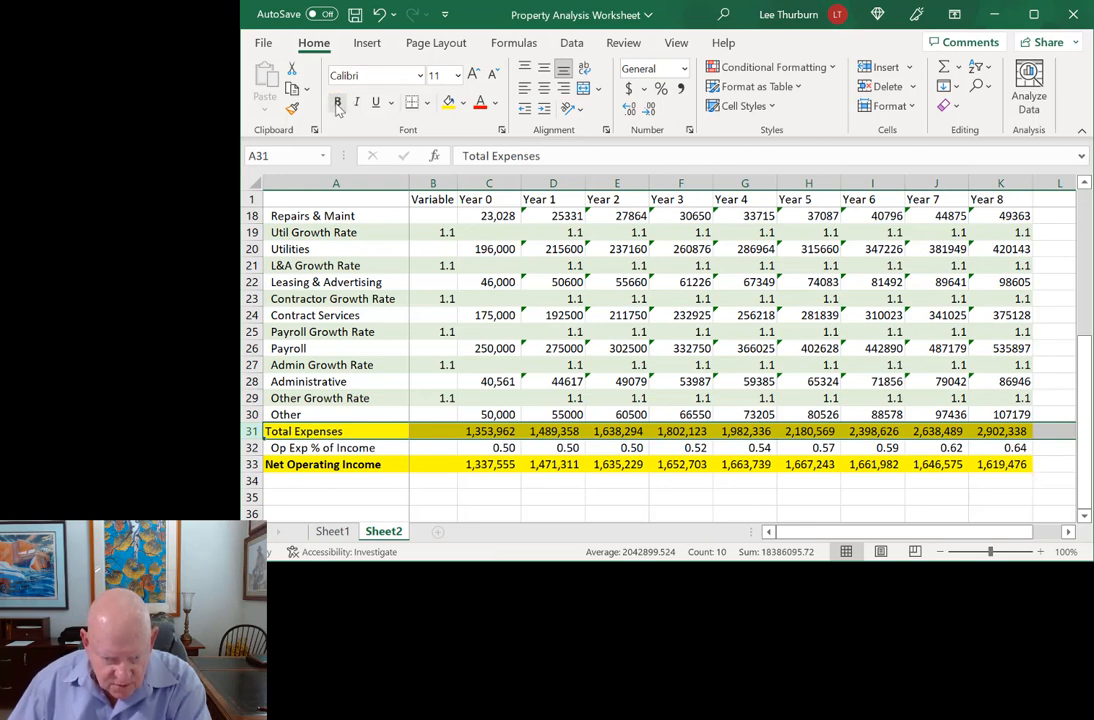
click(432, 480)
click(251, 464)
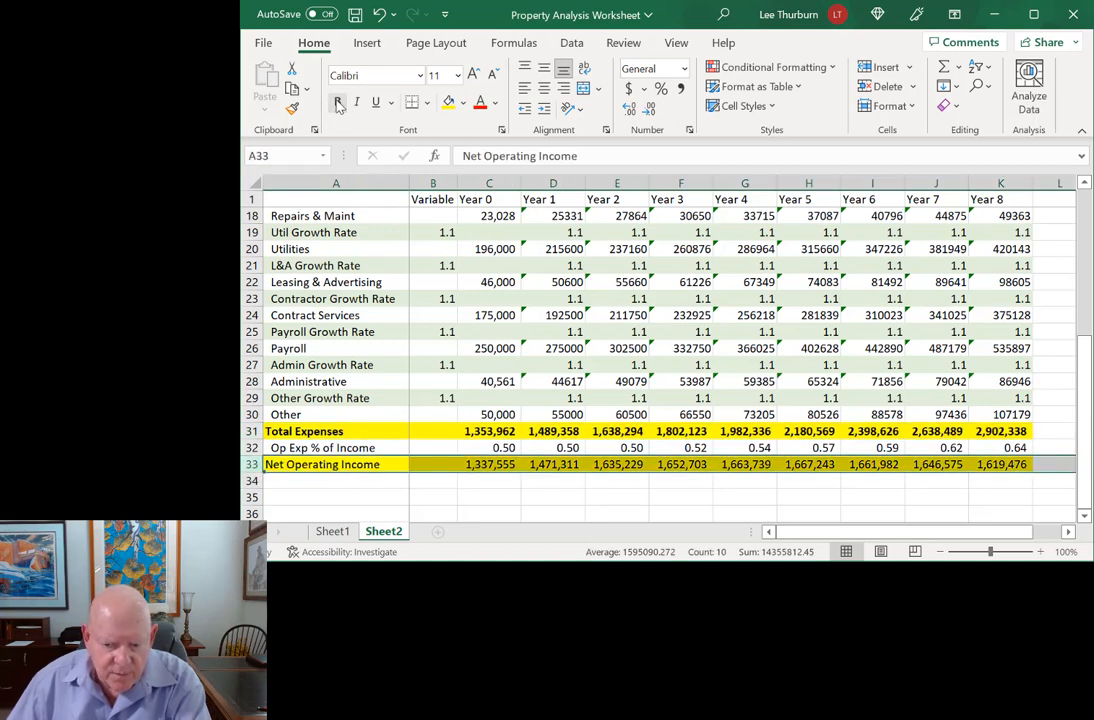
click(614, 332)
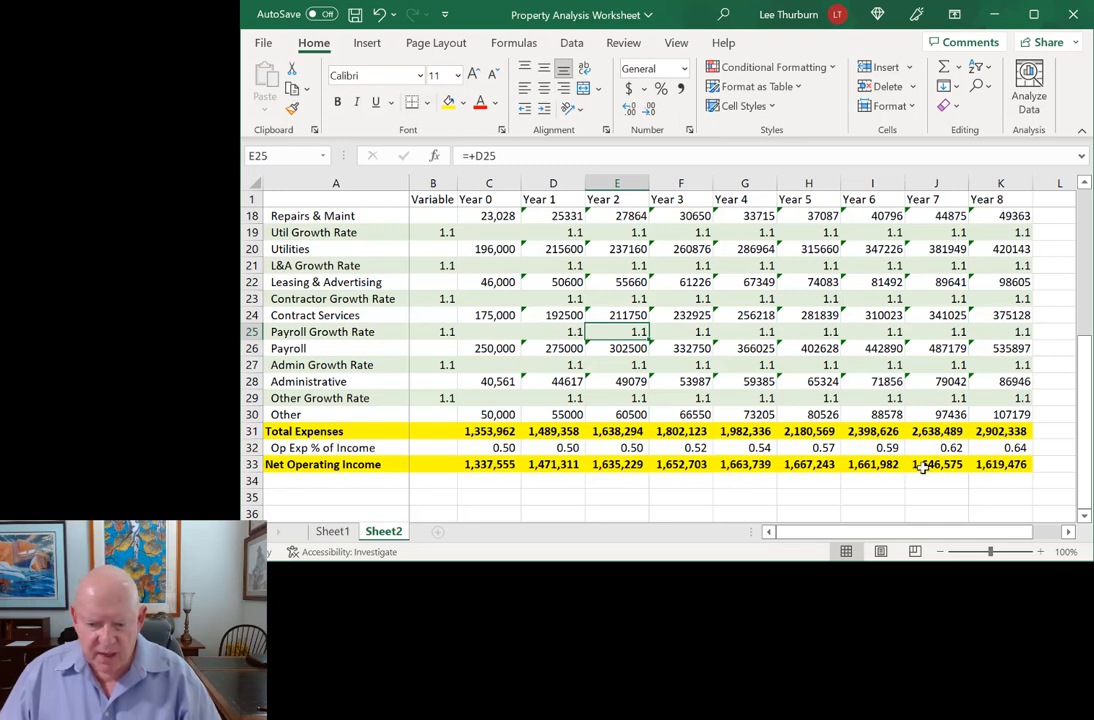
Examine the Op Exp % of Income for Years 1 and 2 and the revenue growth rates for Years 1 to 3
click(566, 448)
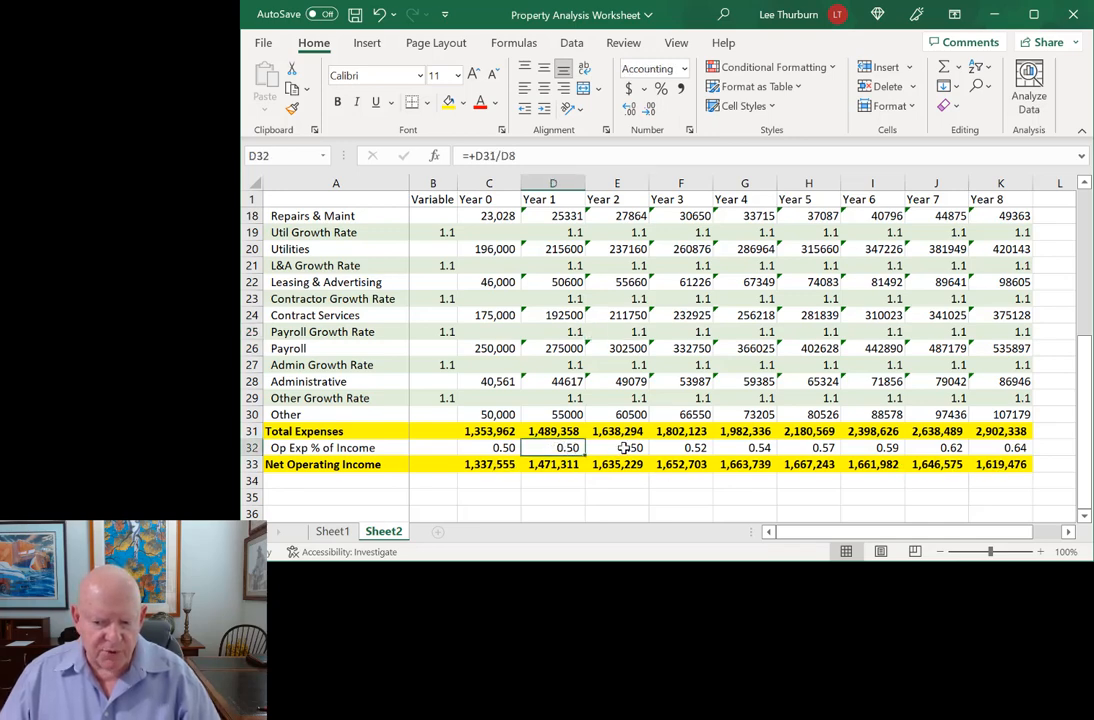
click(624, 448)
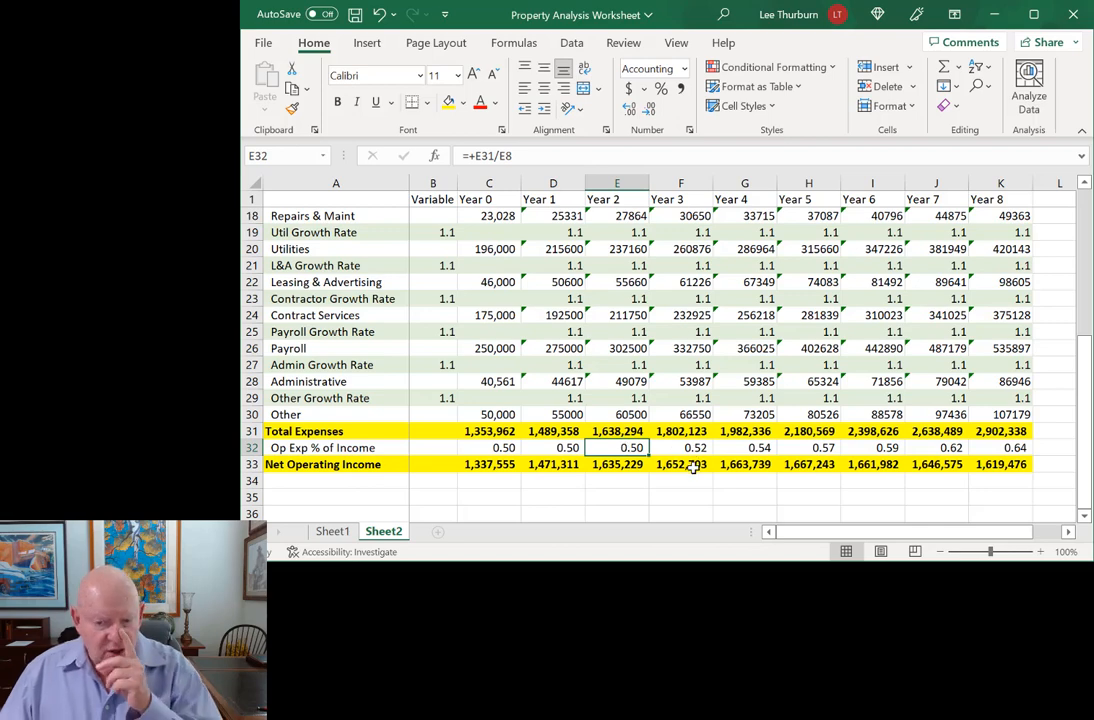
scroll(688, 468, up, 6)
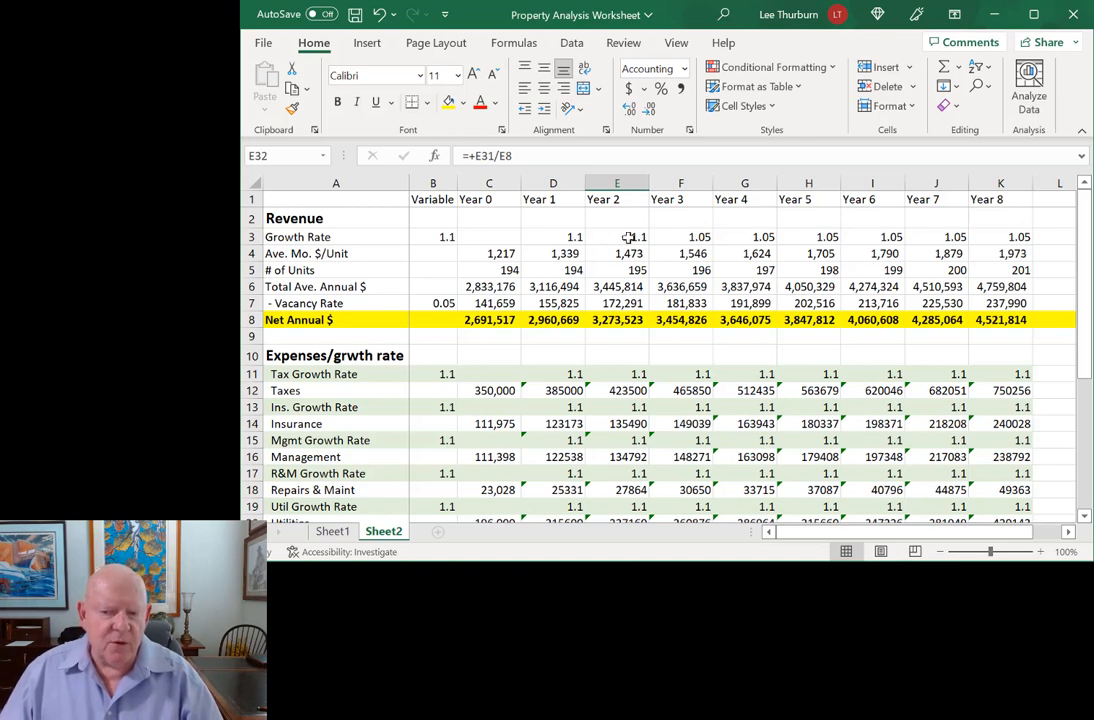
click(566, 240)
click(628, 238)
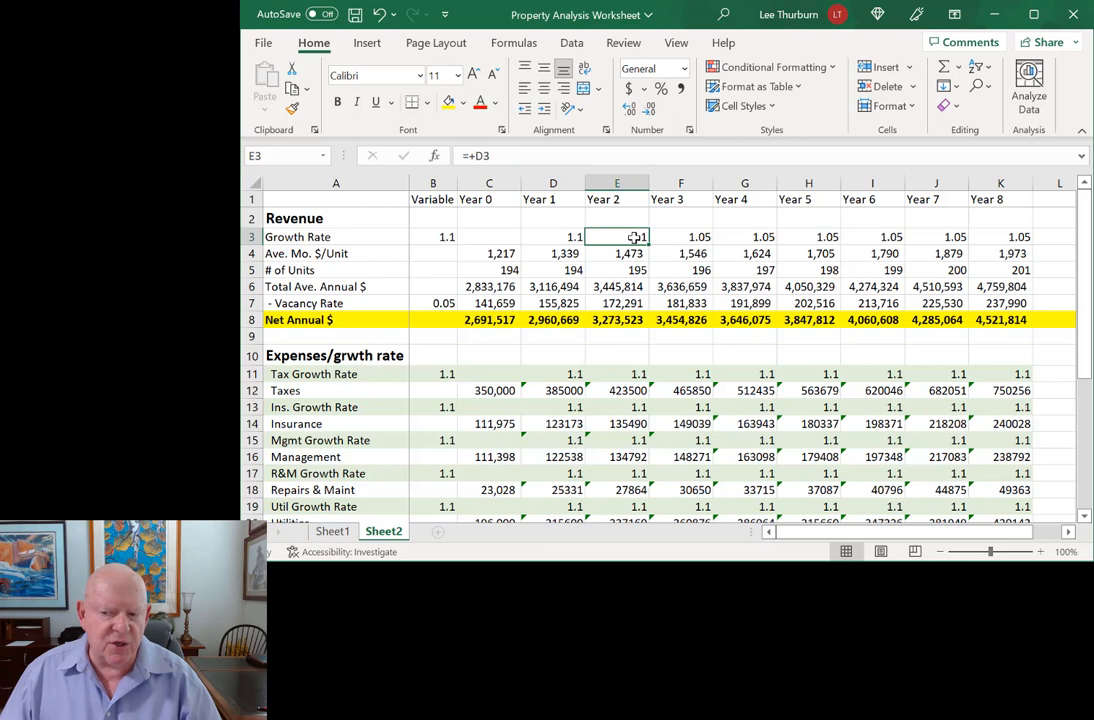
click(694, 238)
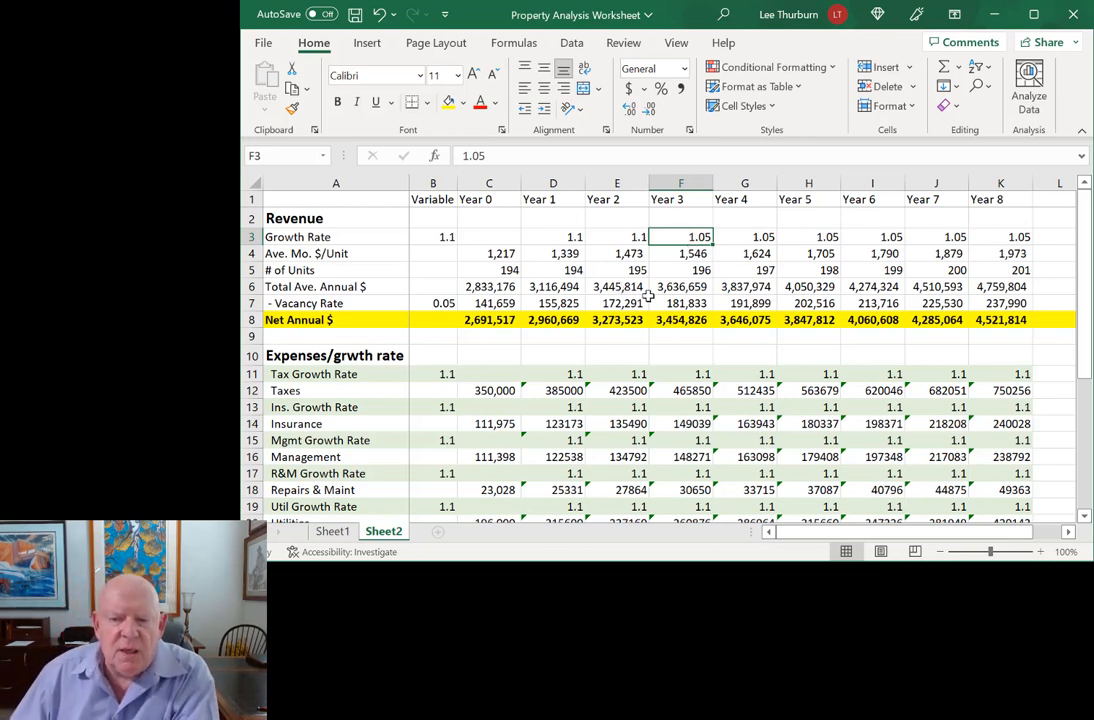
Set the revenue Growth Rate variable in B3 to 1.05
click(444, 237)
text(1.05)
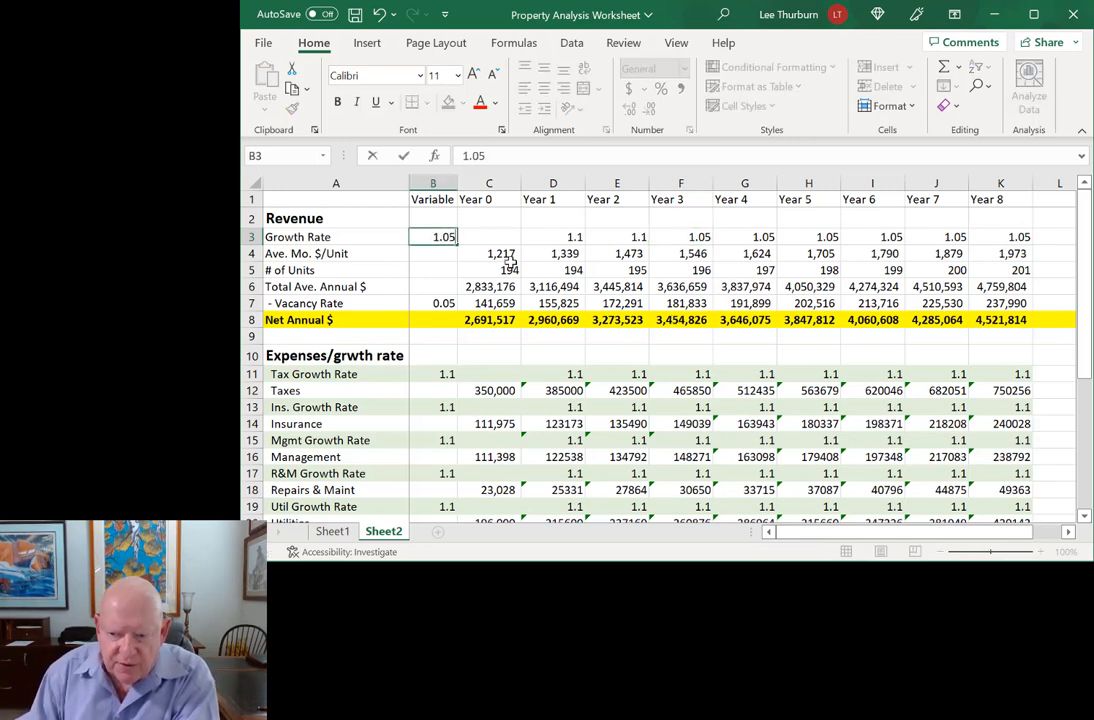
key(Escape)
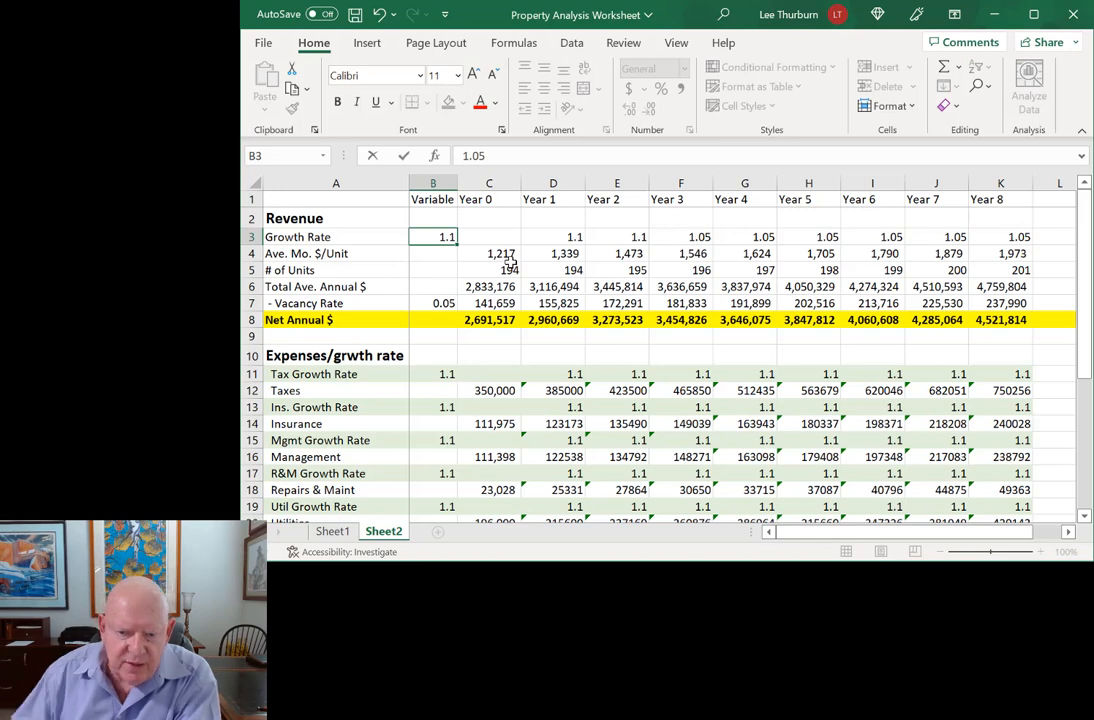
key(Return)
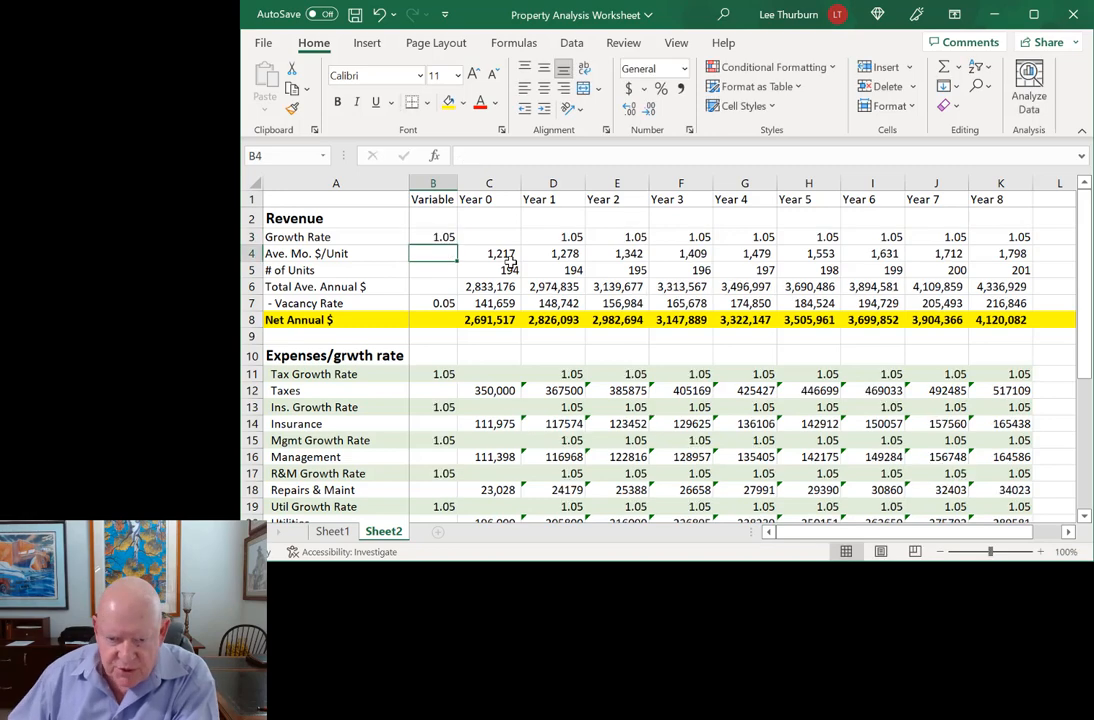
Check the recalculated growth rates, expense projections and Op Exp % of Income across the projected years
click(568, 237)
click(634, 237)
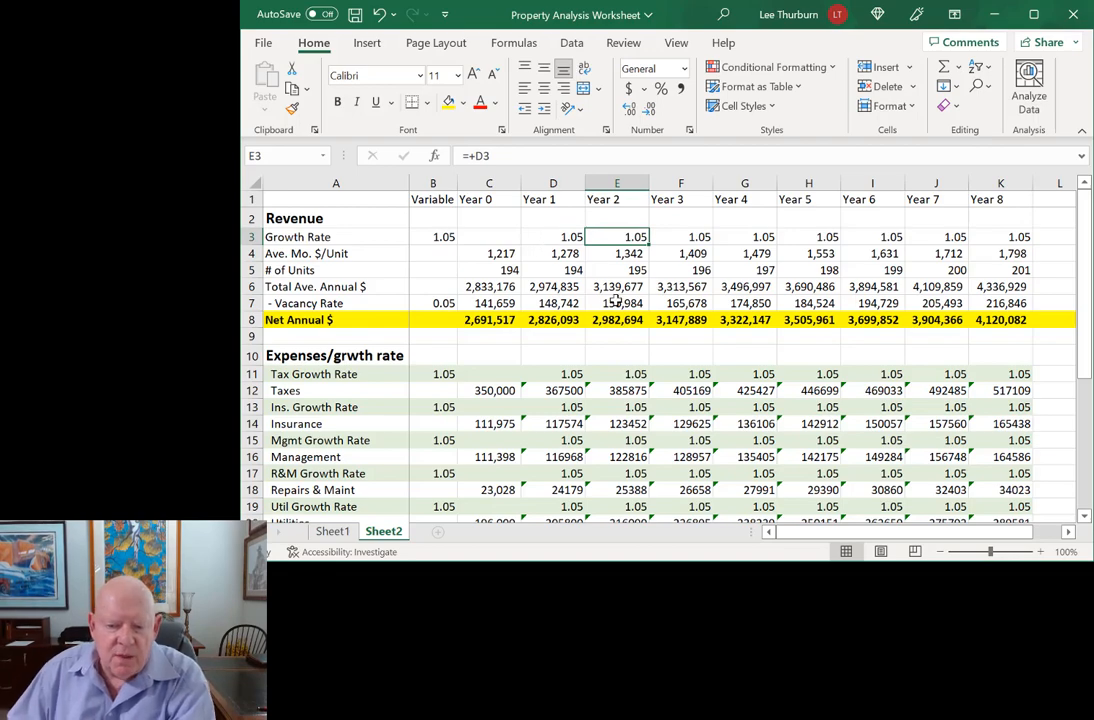
scroll(595, 380, down, 3)
scroll(585, 390, up, 3)
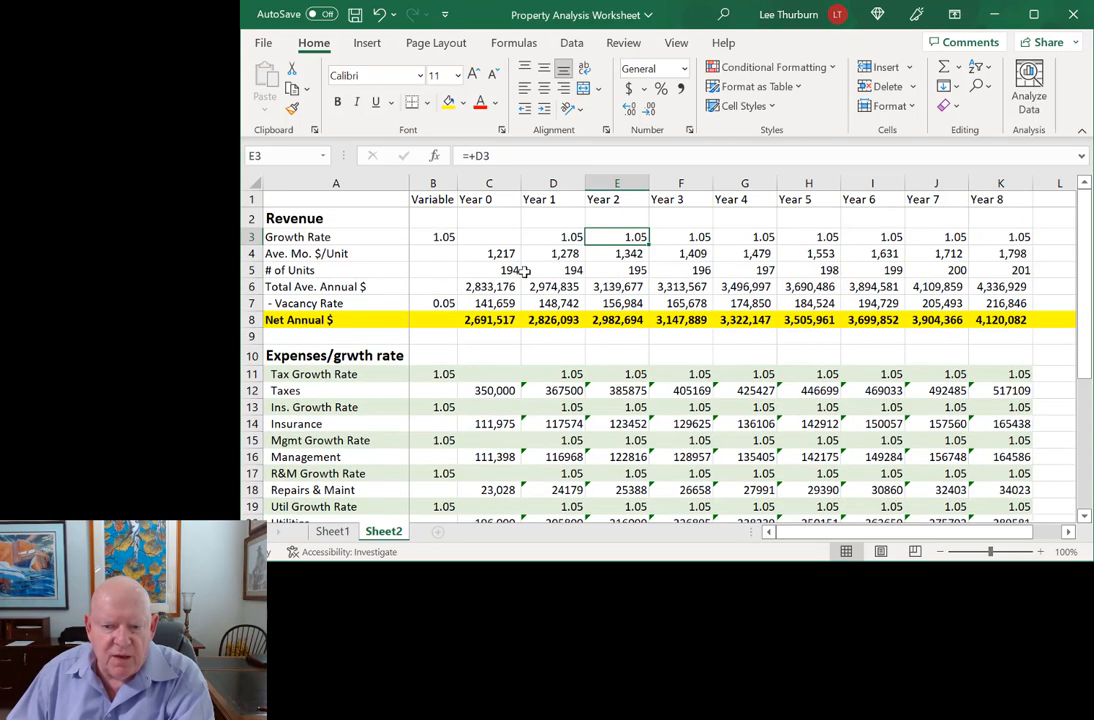
scroll(788, 323, down, 3)
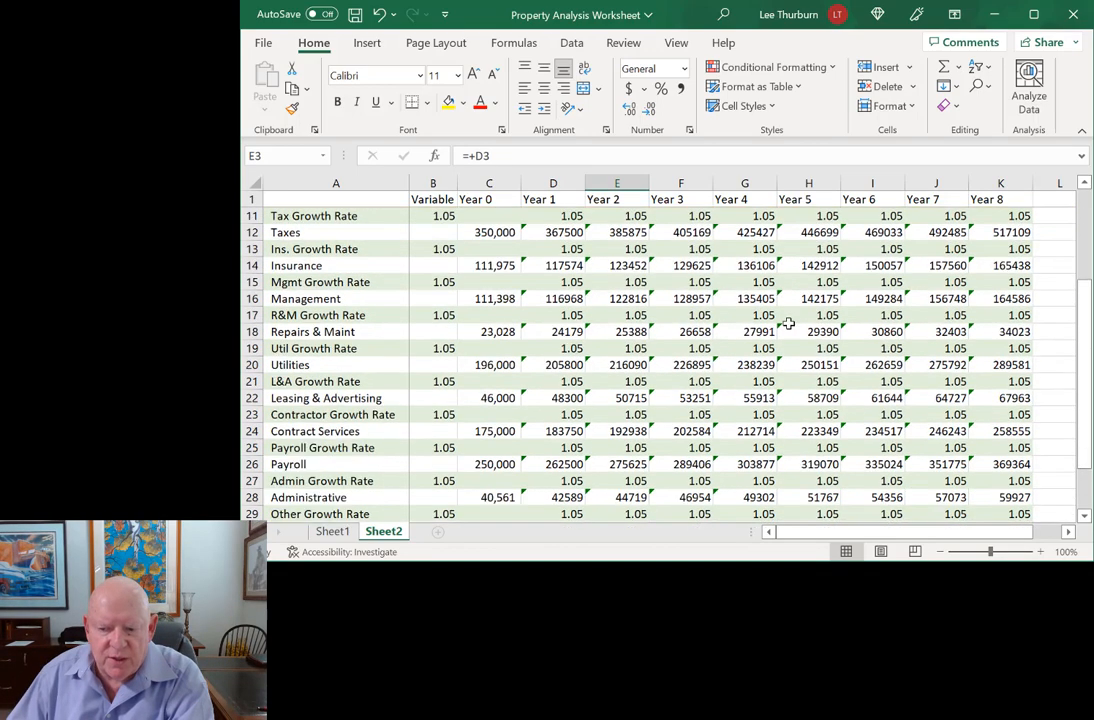
scroll(788, 323, down, 2)
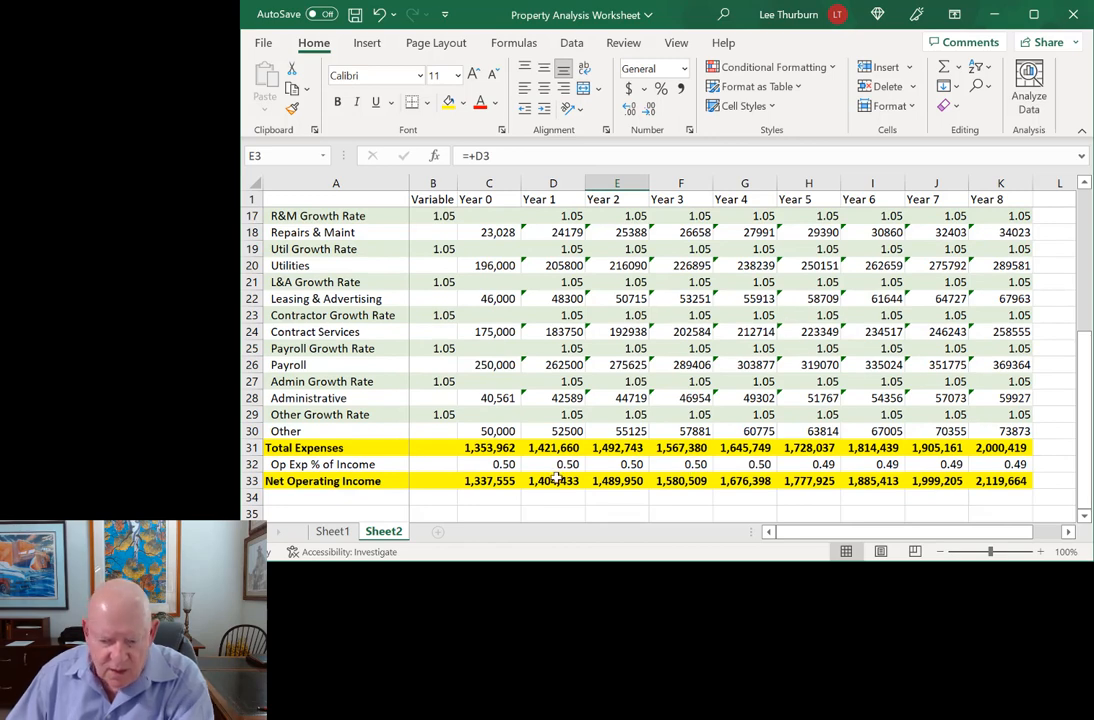
click(500, 464)
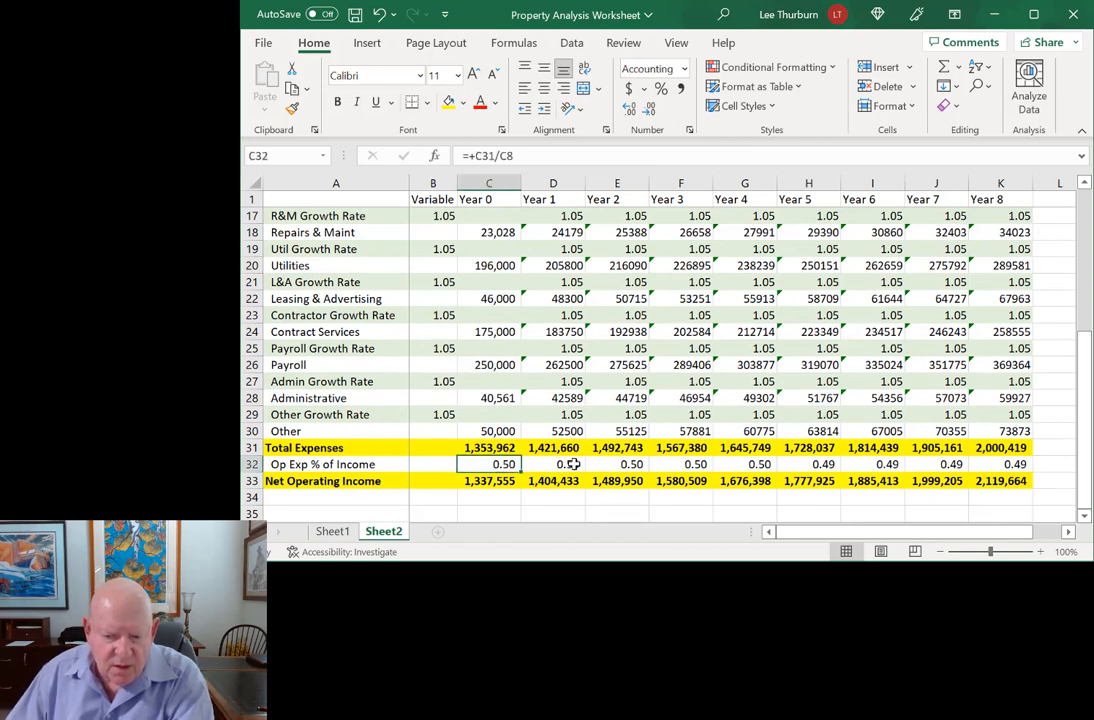
click(568, 464)
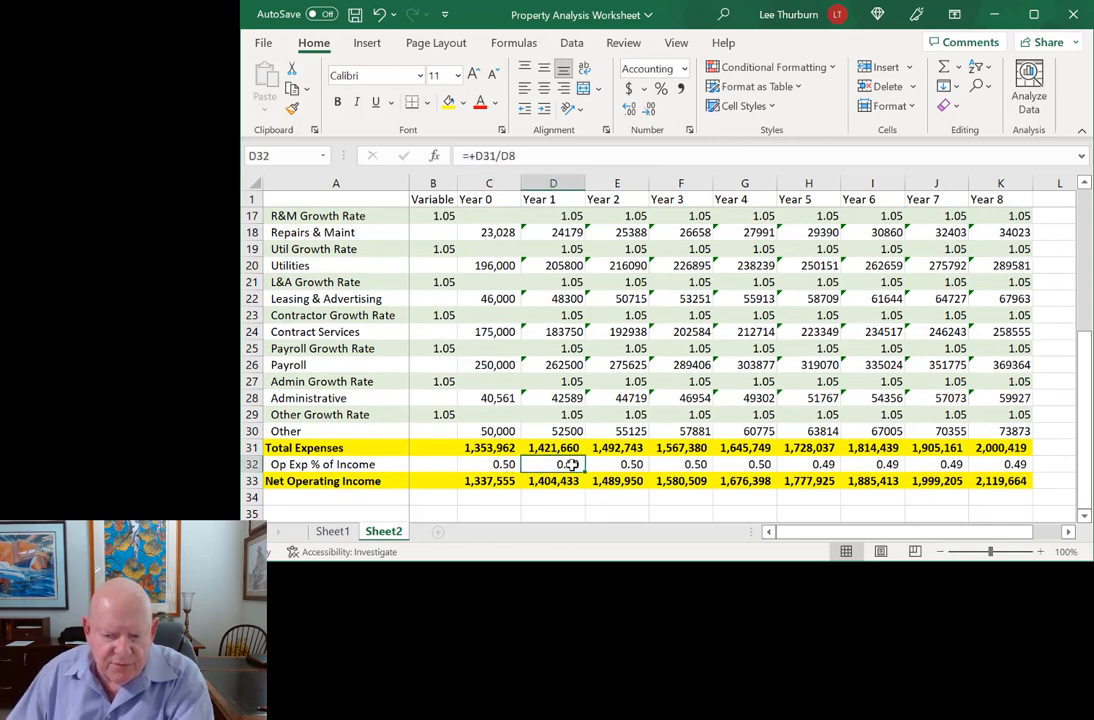
Review the Op Exp % of Income cells from Year 4 through Year 8
click(766, 465)
click(830, 465)
click(890, 465)
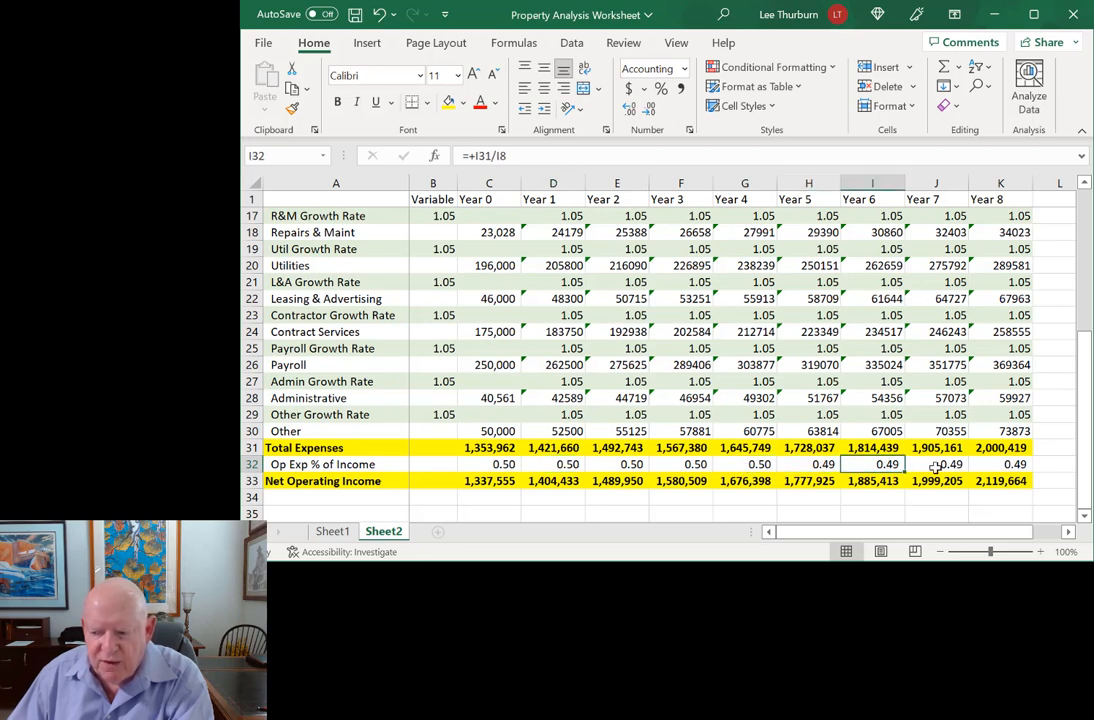
click(955, 465)
click(996, 465)
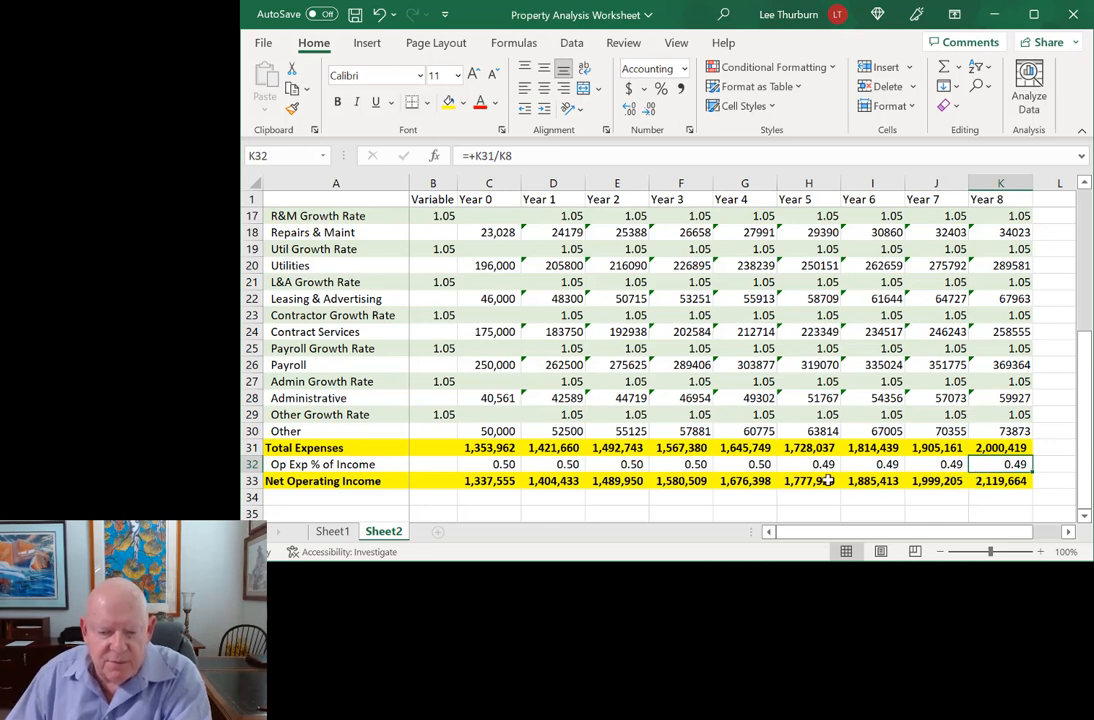
Set the Year 1 revenue Growth Rate in D3 to 1.1
scroll(670, 467, up, 5)
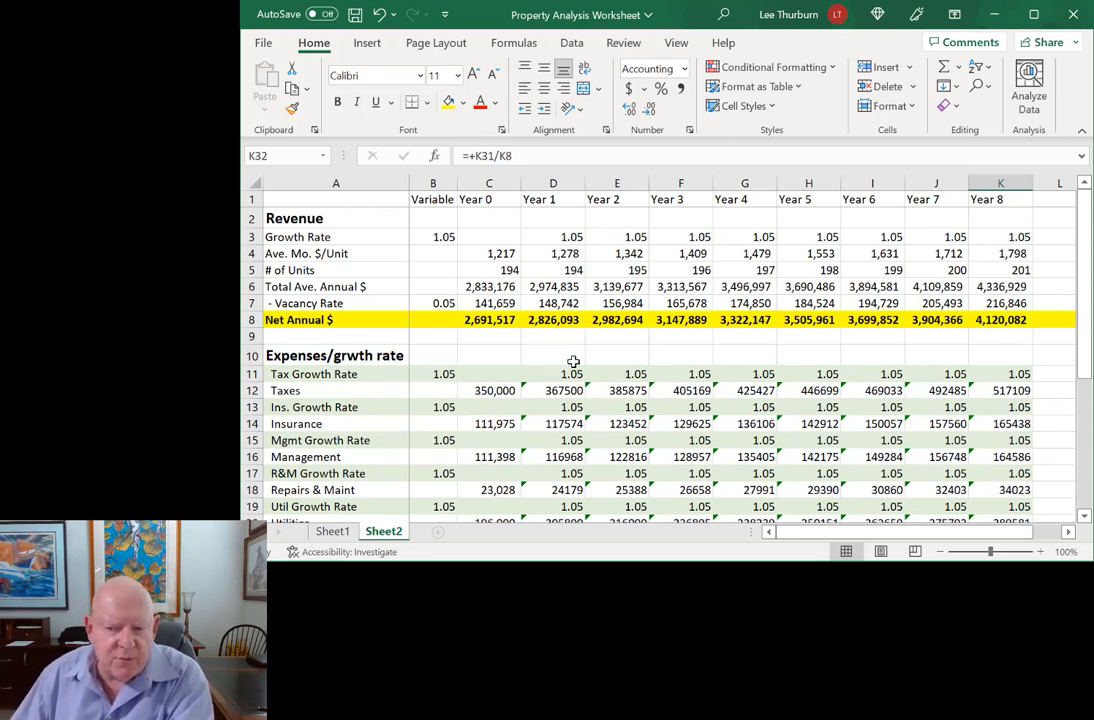
click(563, 238)
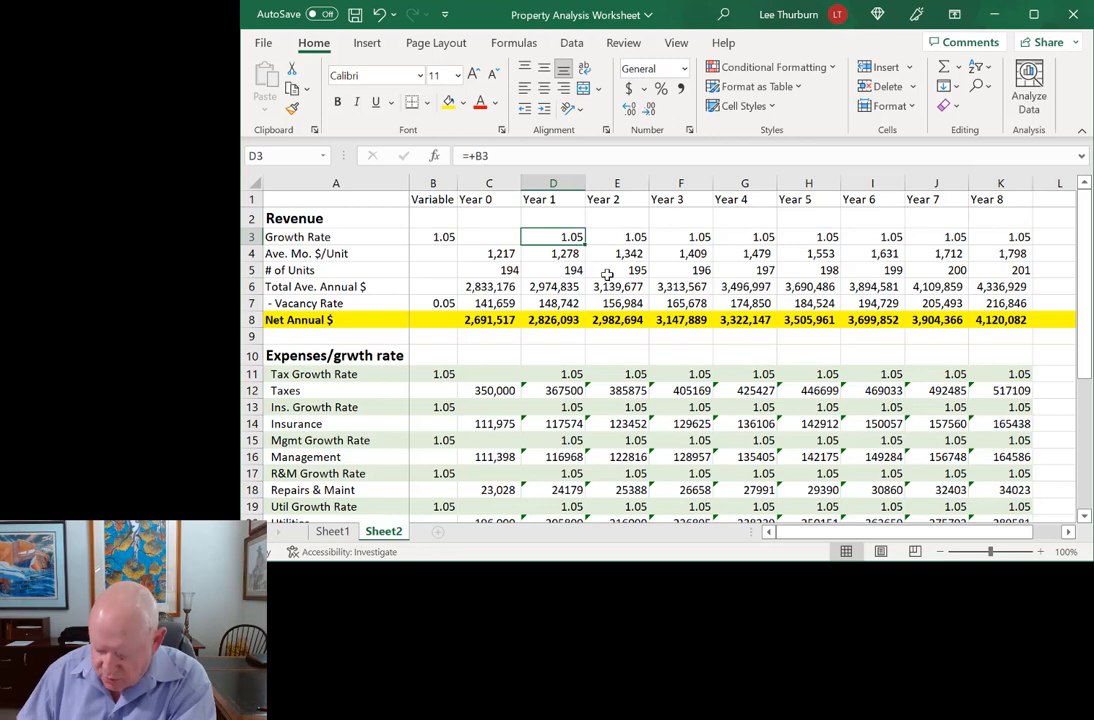
text(1.1)
key(Tab)
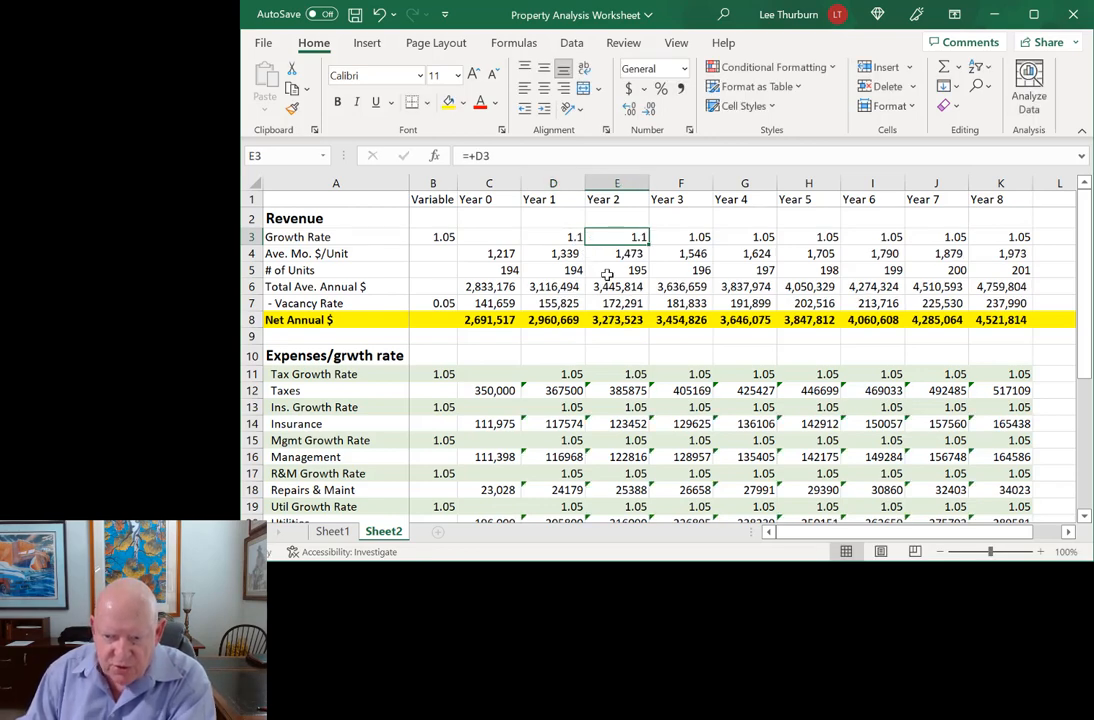
key(Left)
key(Right)
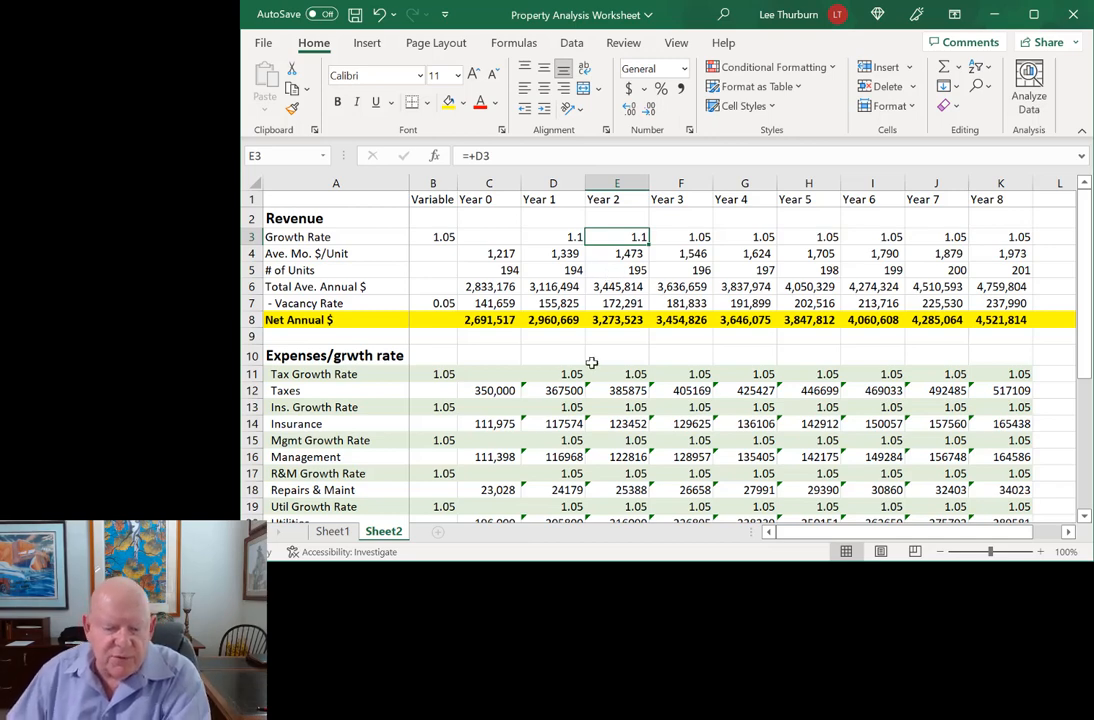
Examine the recalculated Op Exp % of Income through Year 8 and the Taxes, Insurance and Management expenses
scroll(614, 385, down, 1)
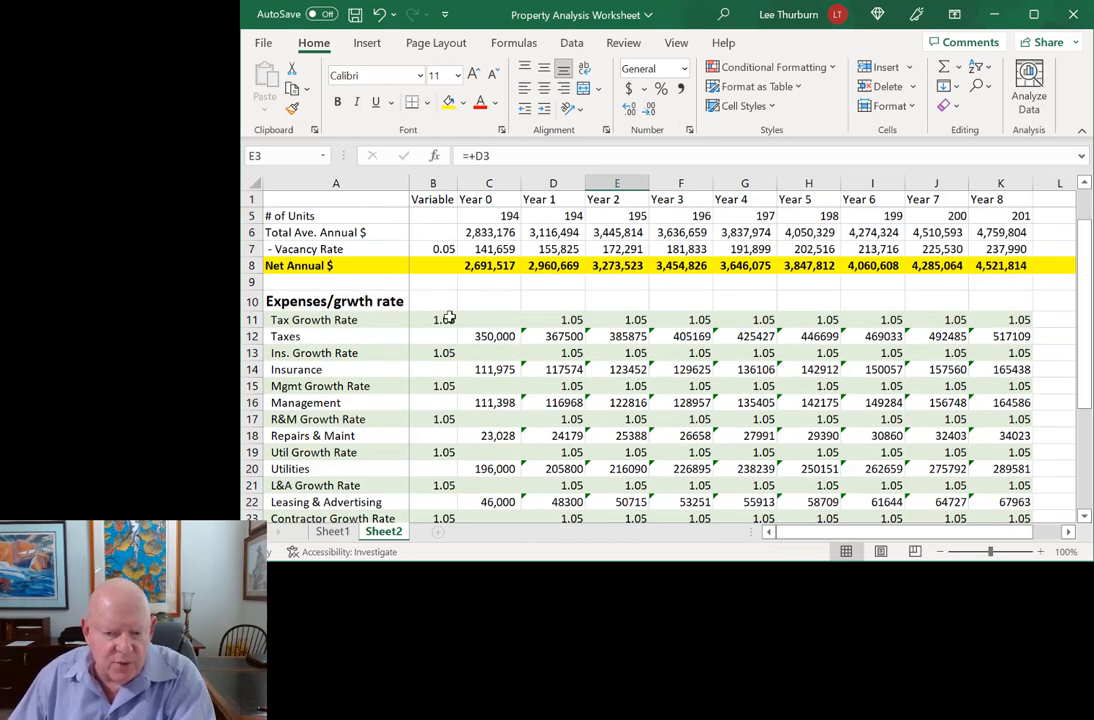
scroll(448, 320, down, 1)
scroll(448, 320, down, 3)
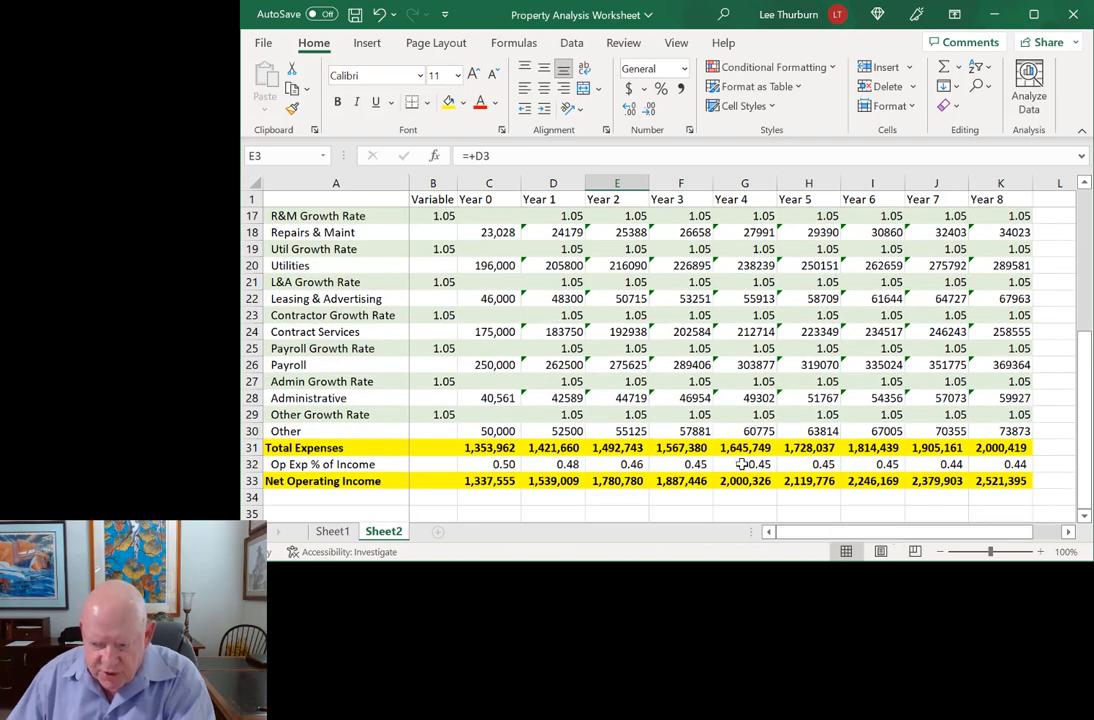
click(1013, 465)
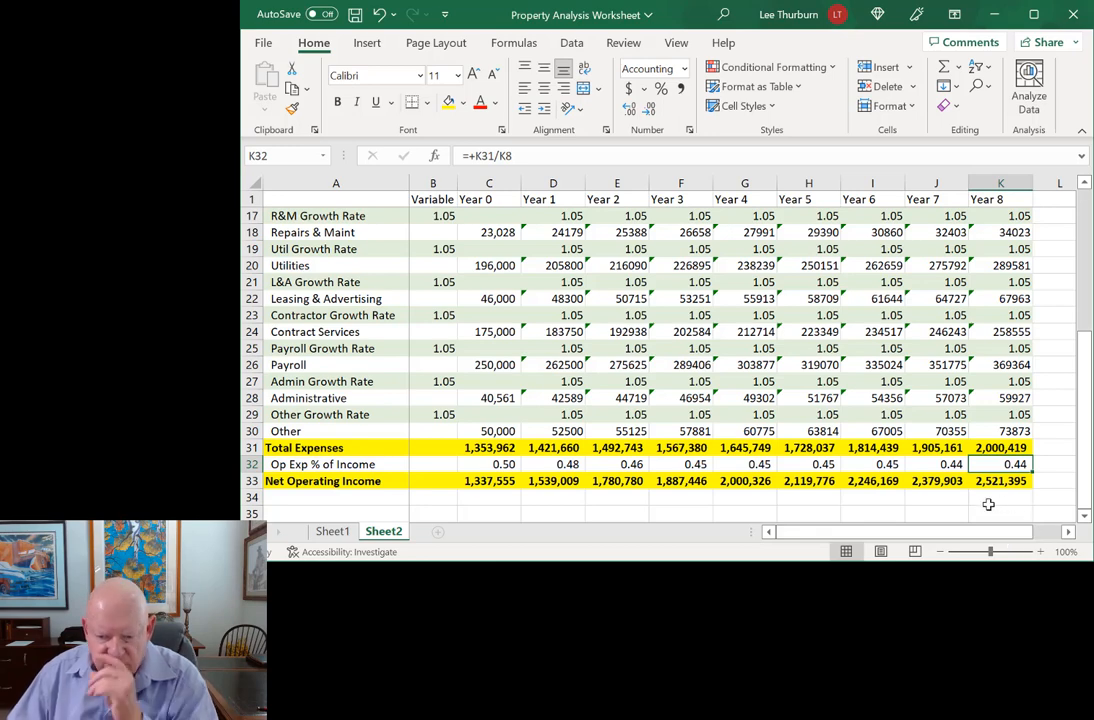
scroll(762, 466, up, 2)
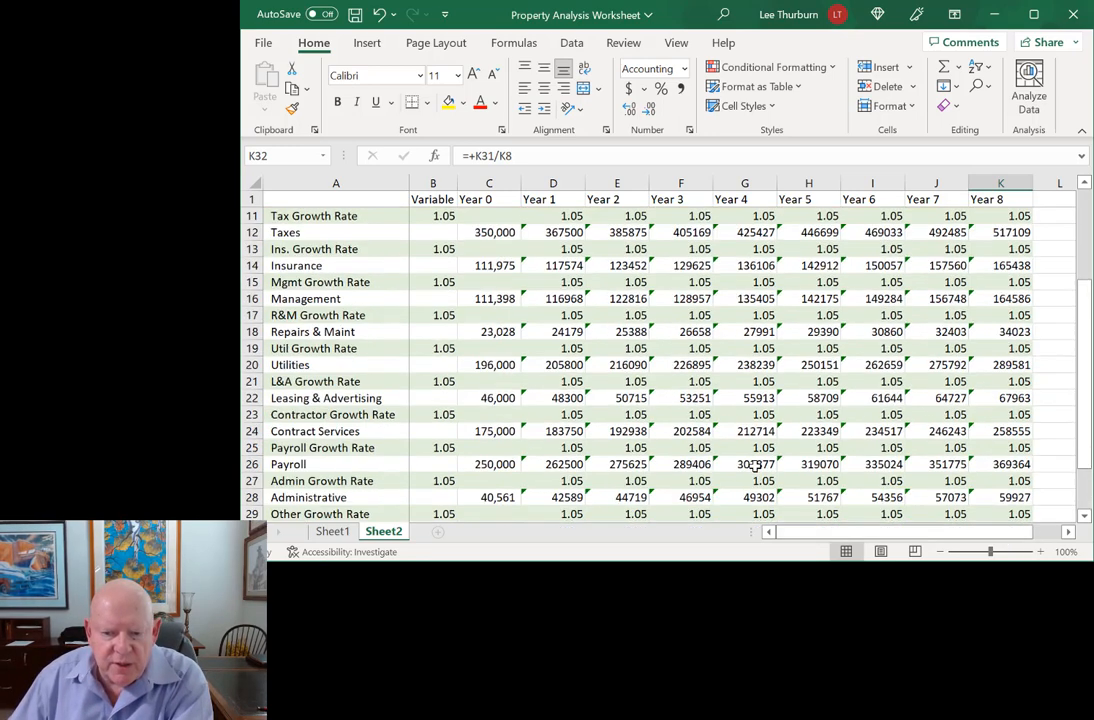
scroll(755, 466, up, 1)
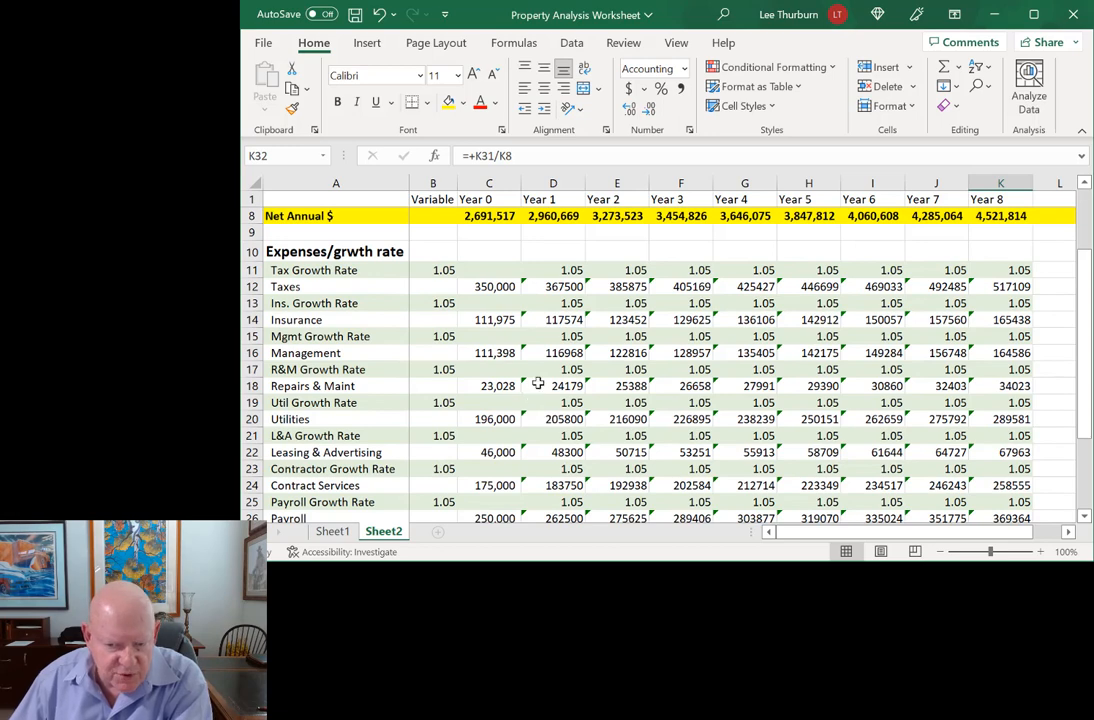
click(492, 288)
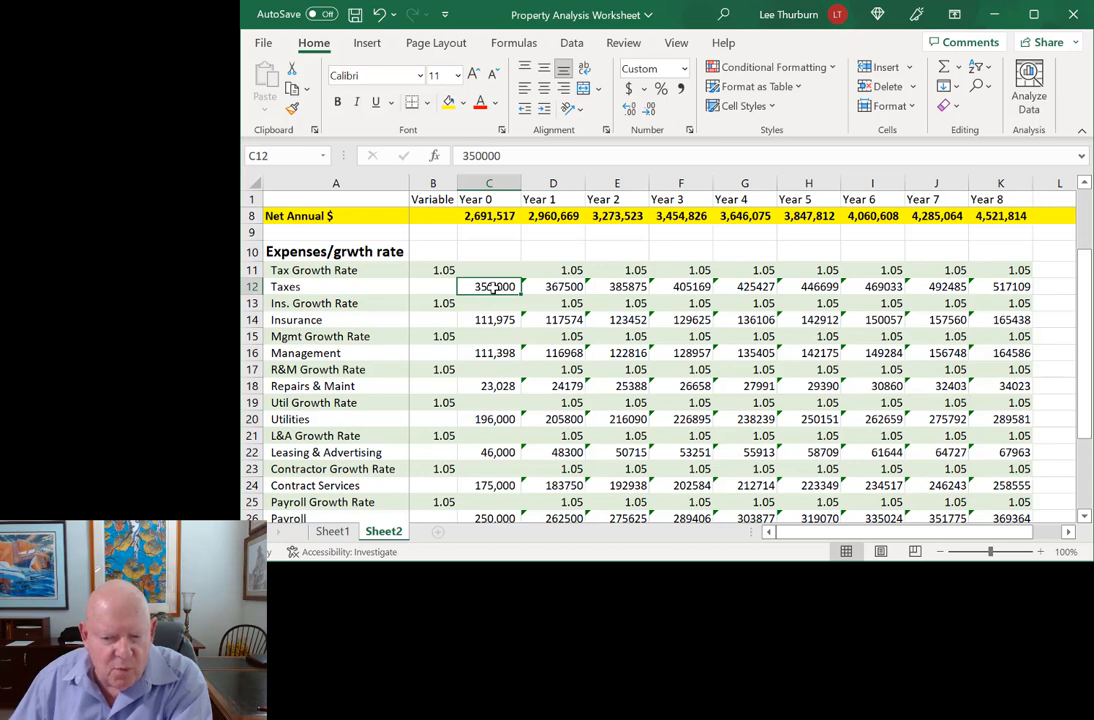
click(352, 320)
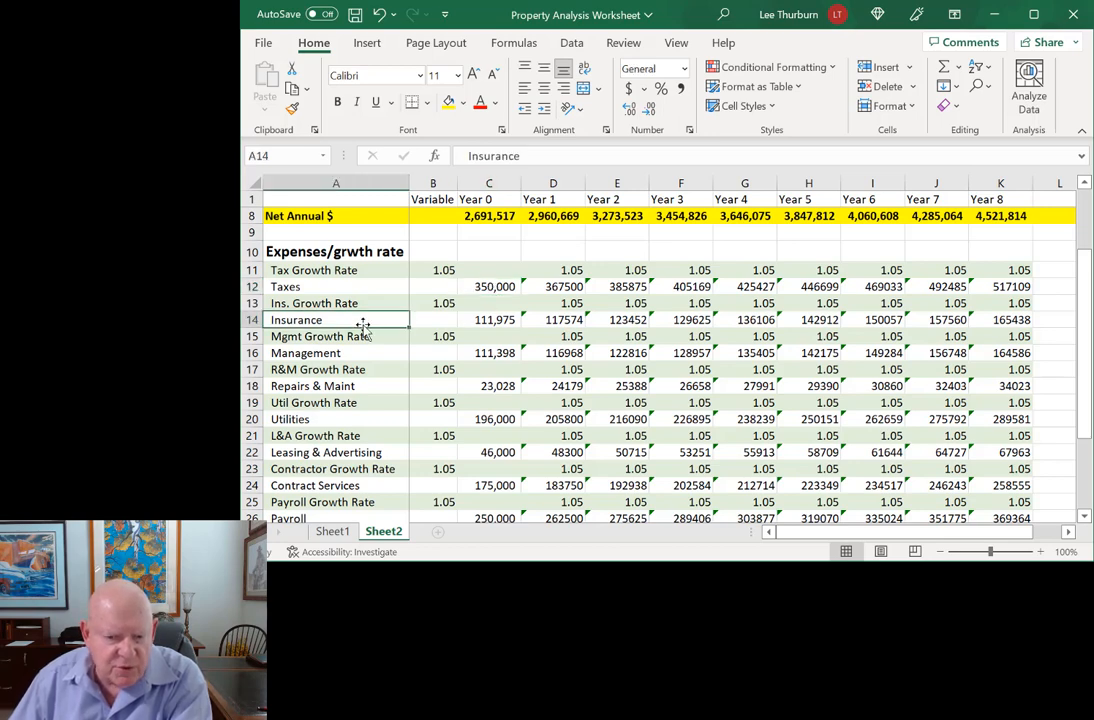
click(499, 354)
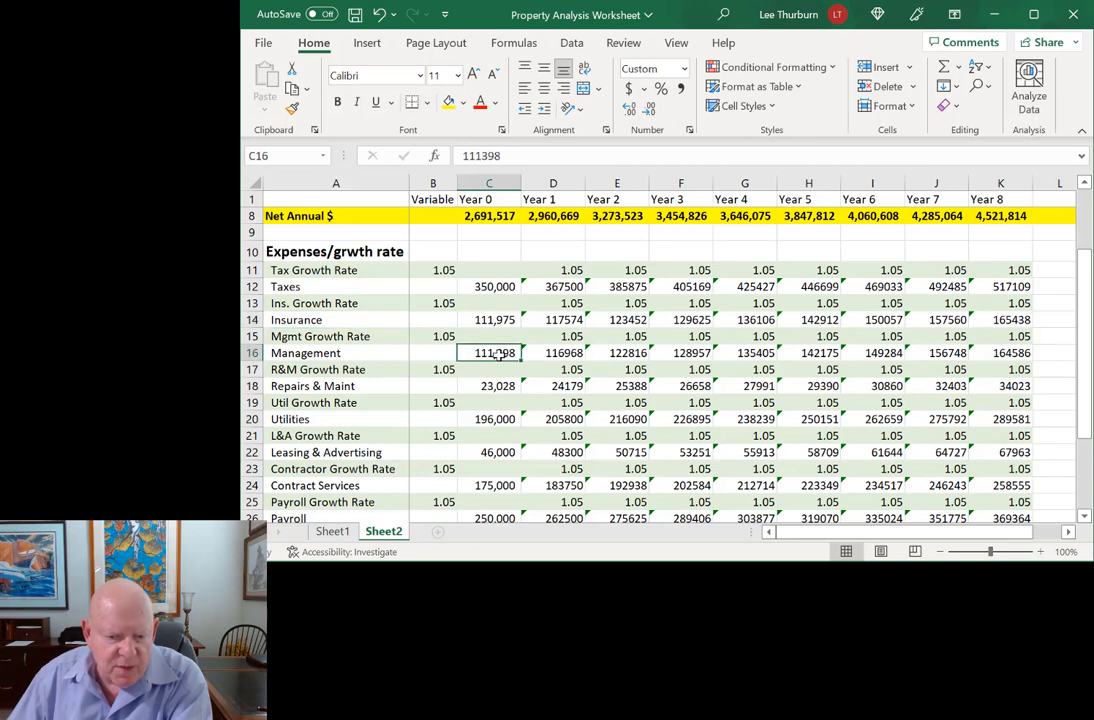
Set the Year 1 Contract Services expense in D24 to 111000
scroll(497, 354, down, 2)
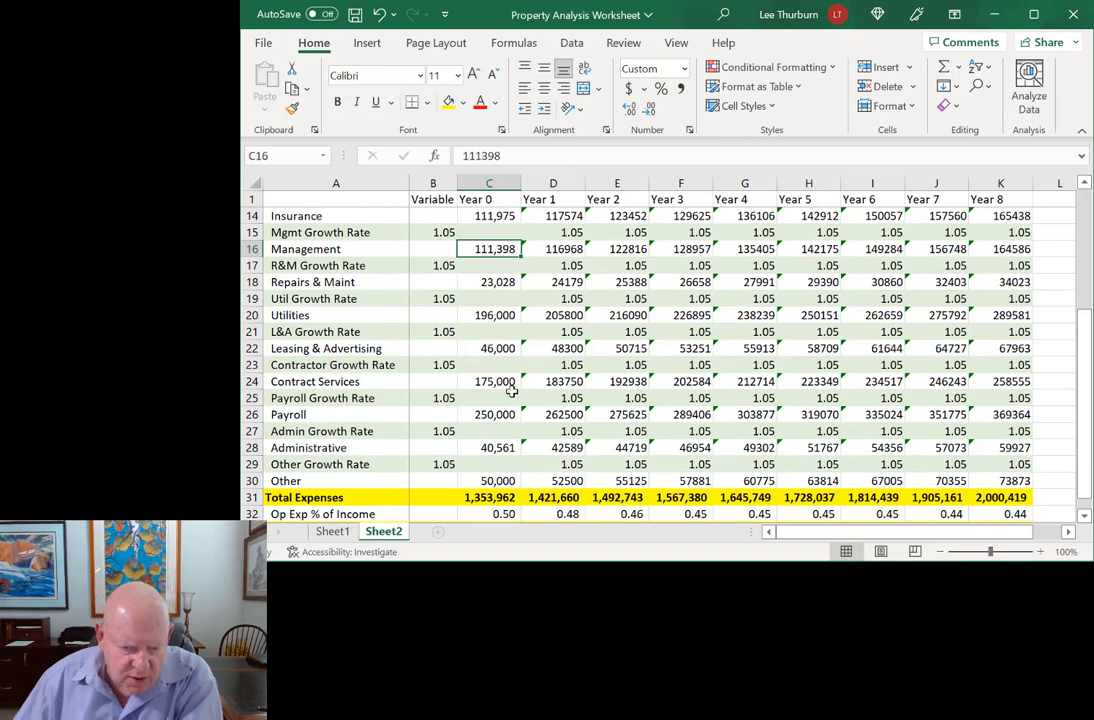
click(488, 385)
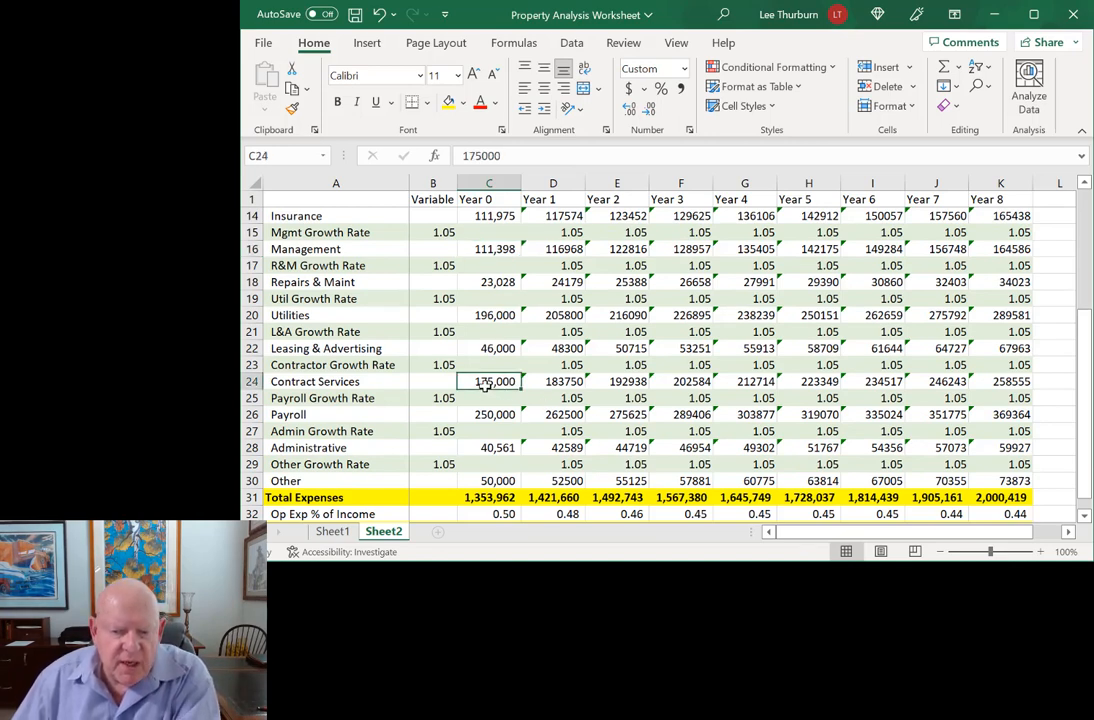
click(563, 382)
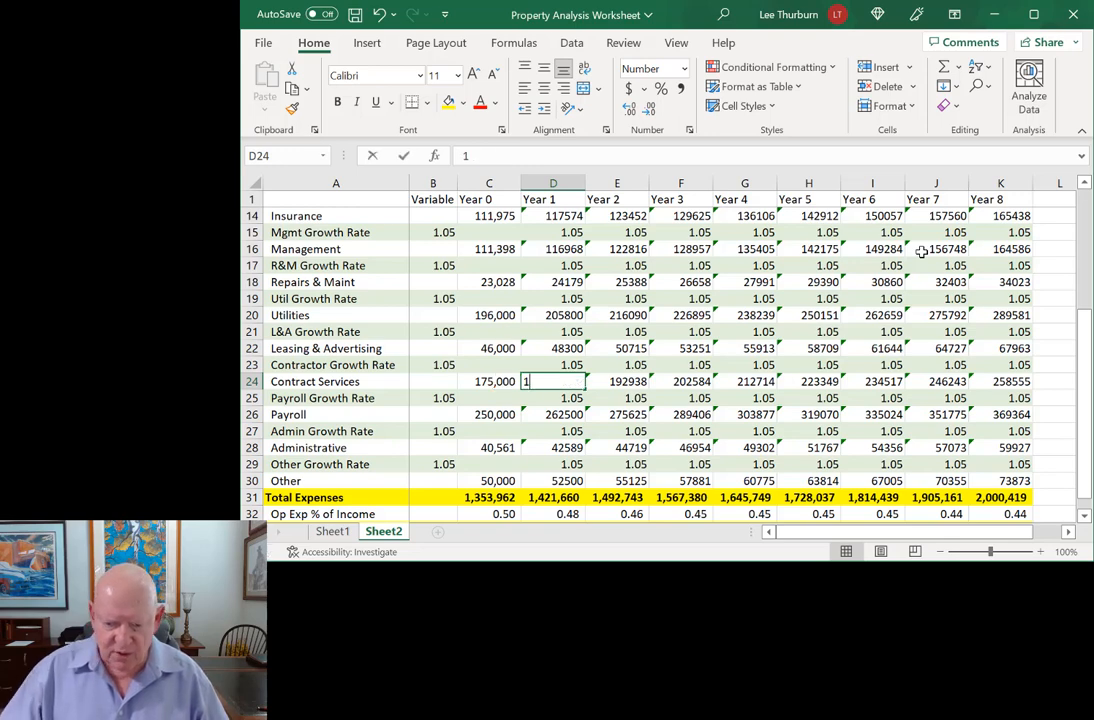
text(111000)
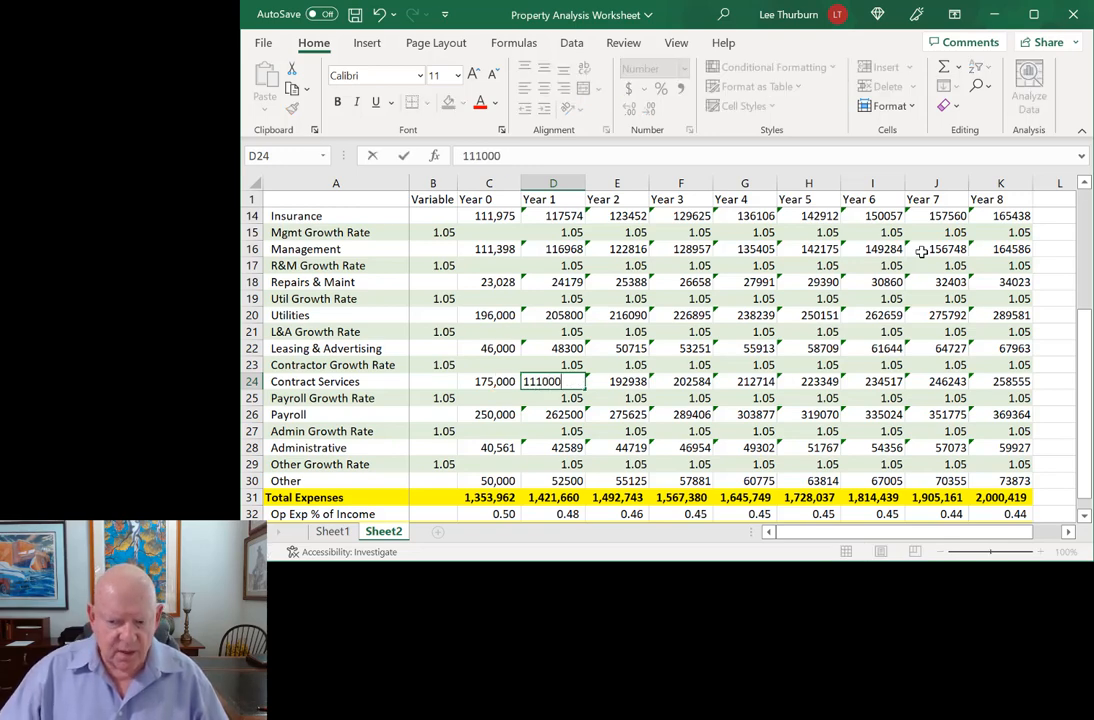
key(Tab)
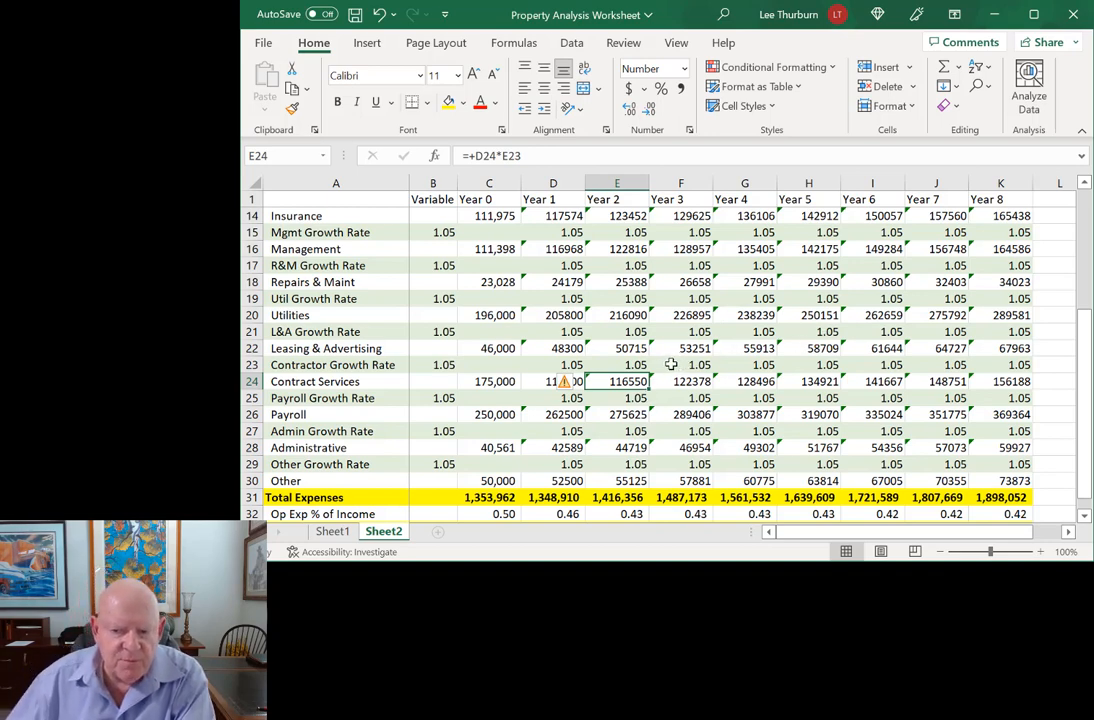
Examine the Repairs & Maint, Management, Payroll and Administrative expenses for Years 0 and 1, and the Other expense row
click(499, 283)
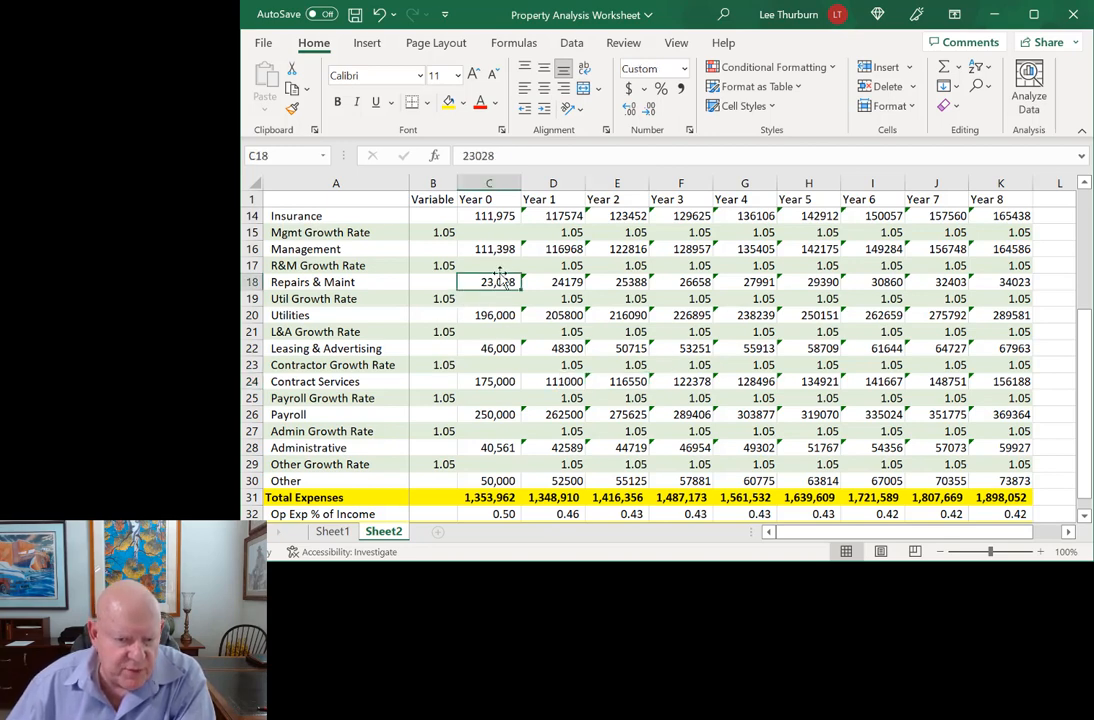
click(497, 250)
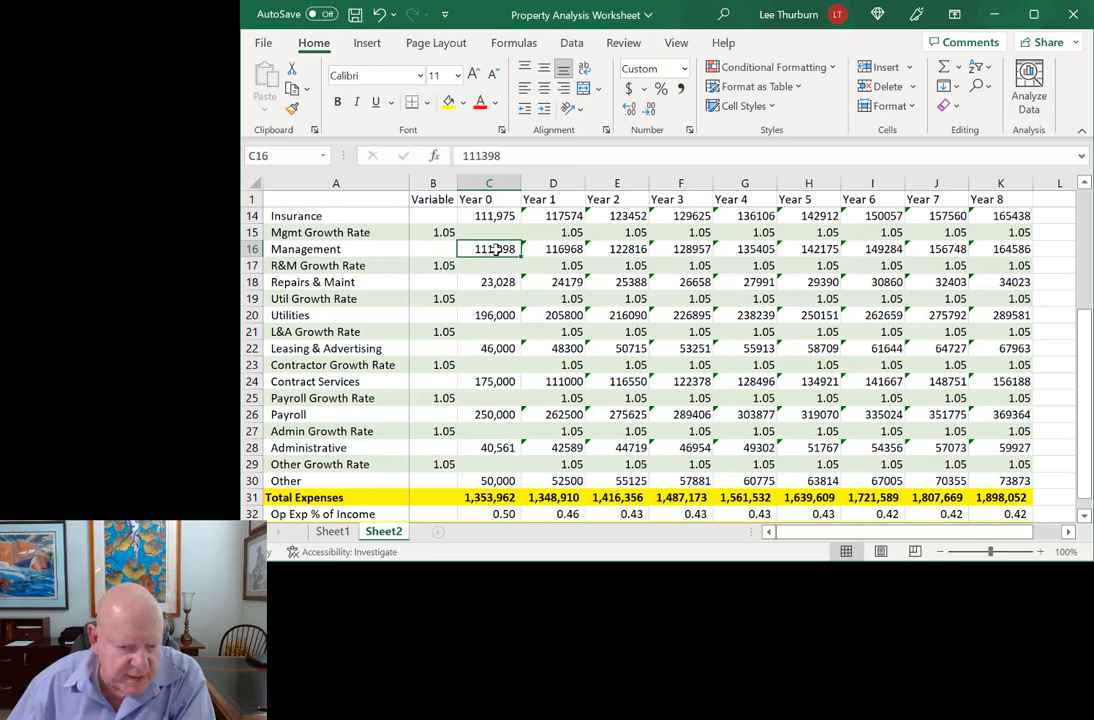
click(497, 416)
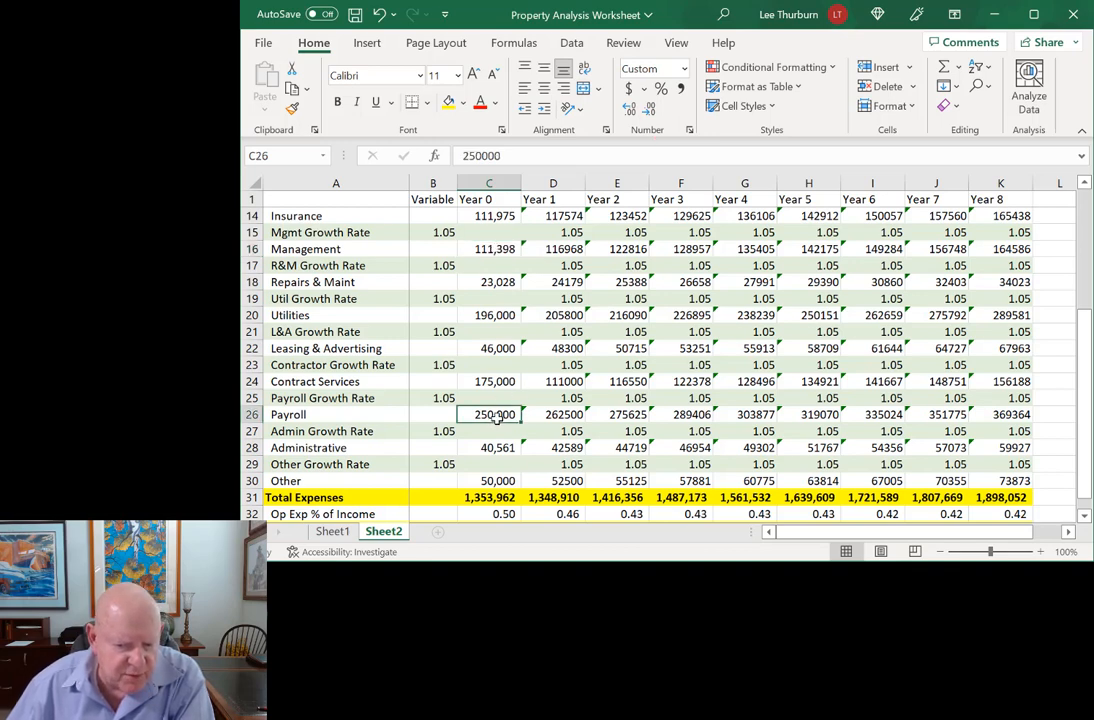
click(497, 449)
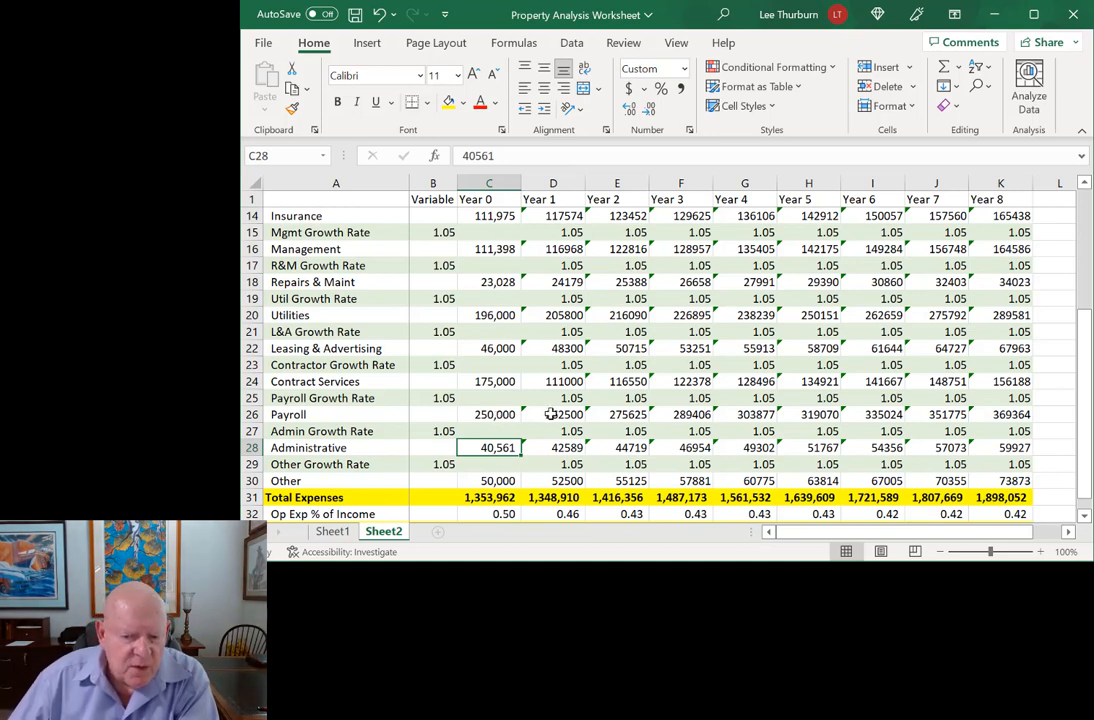
click(501, 417)
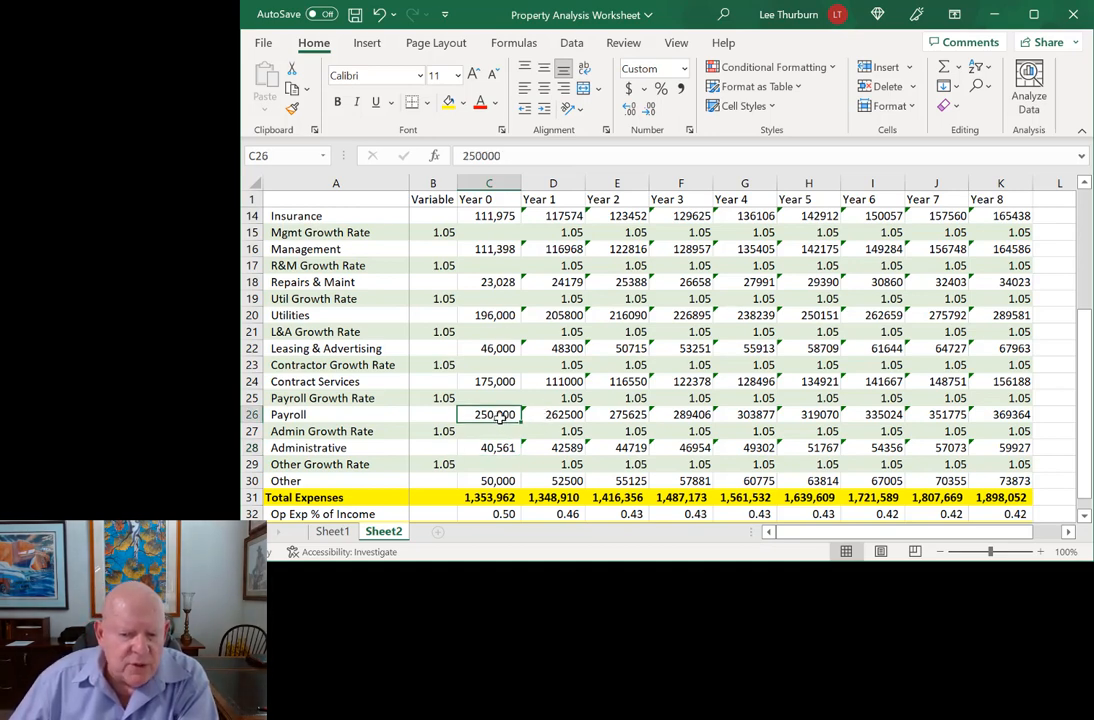
click(566, 416)
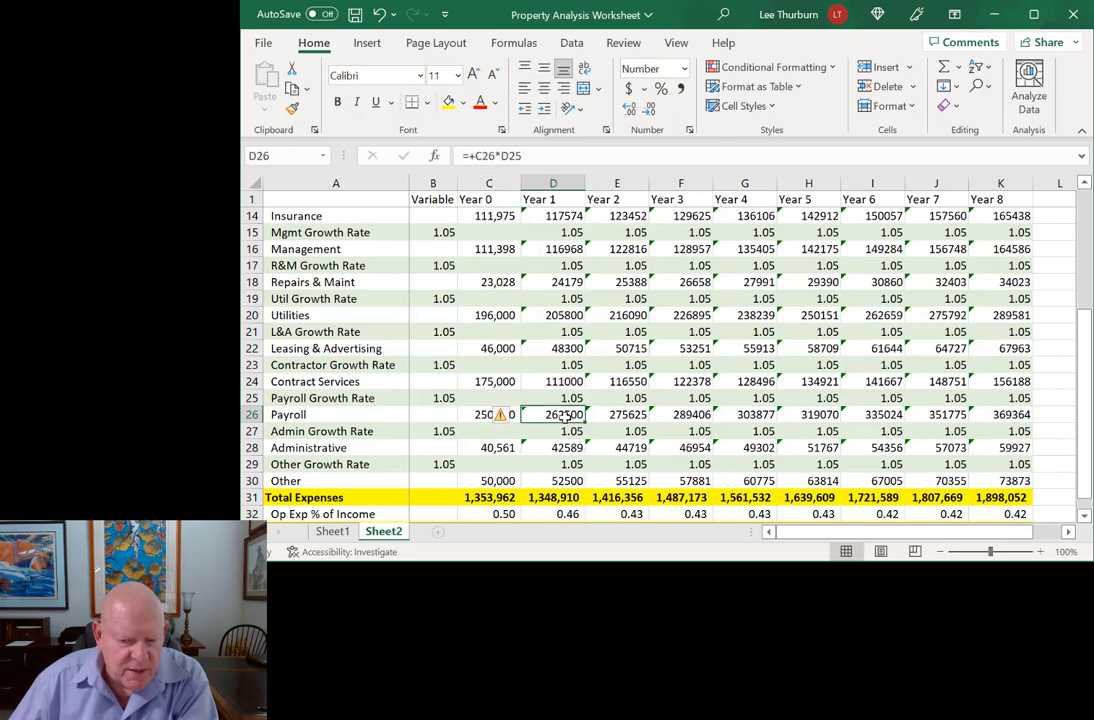
click(566, 448)
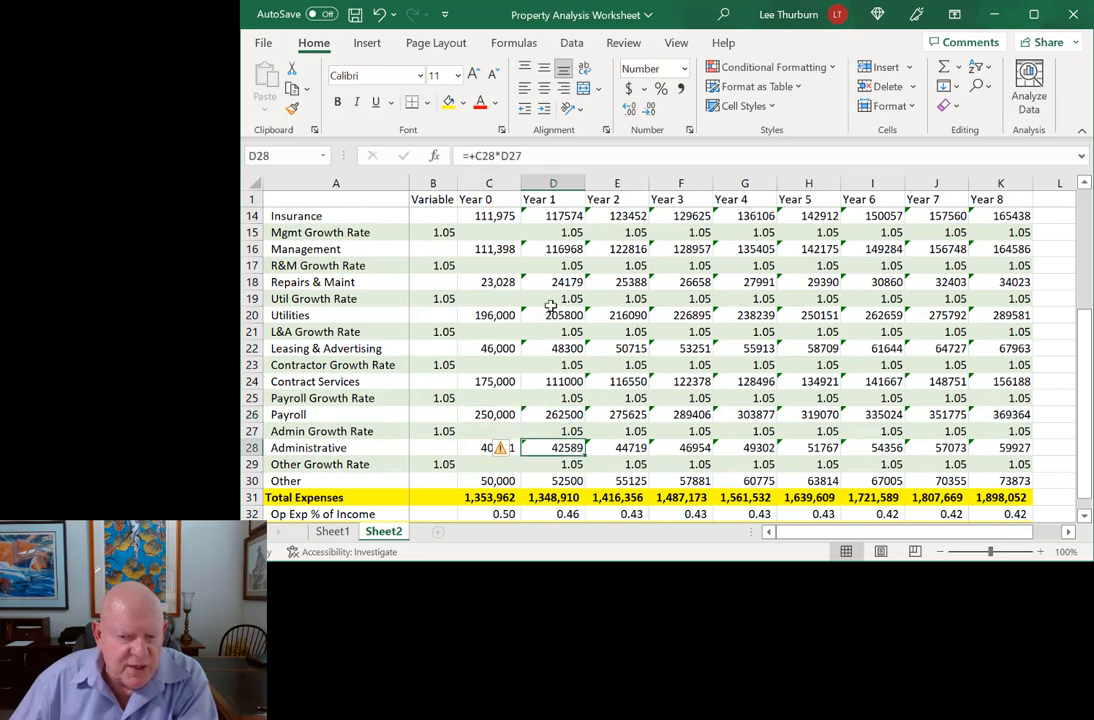
click(577, 249)
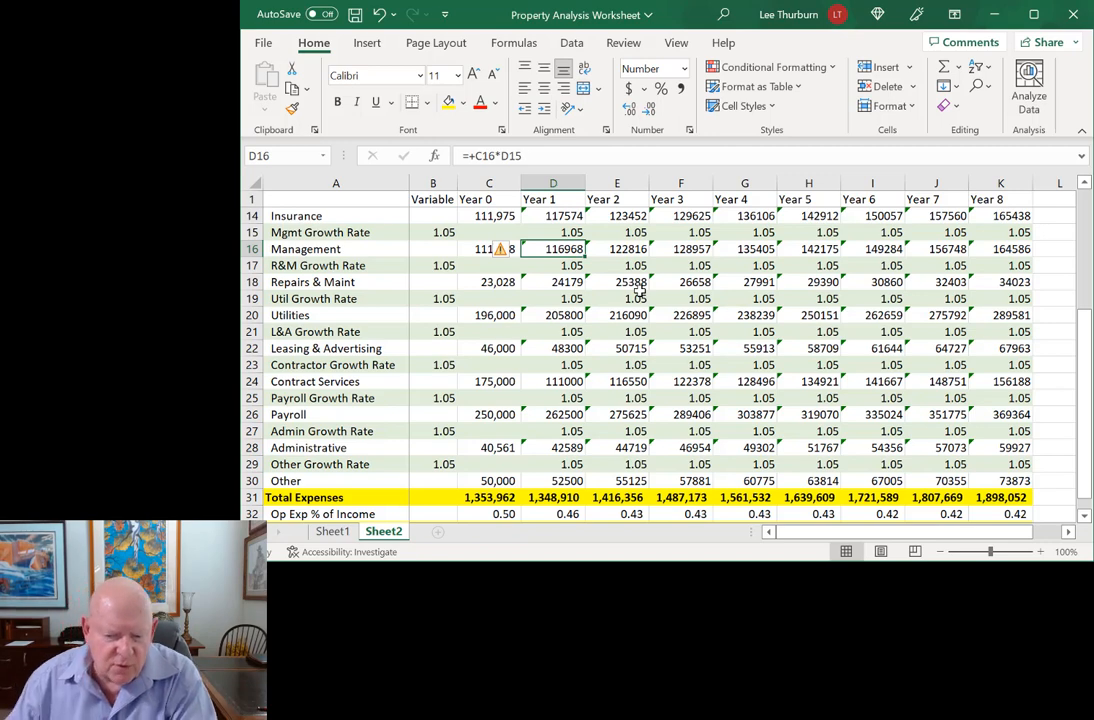
click(251, 481)
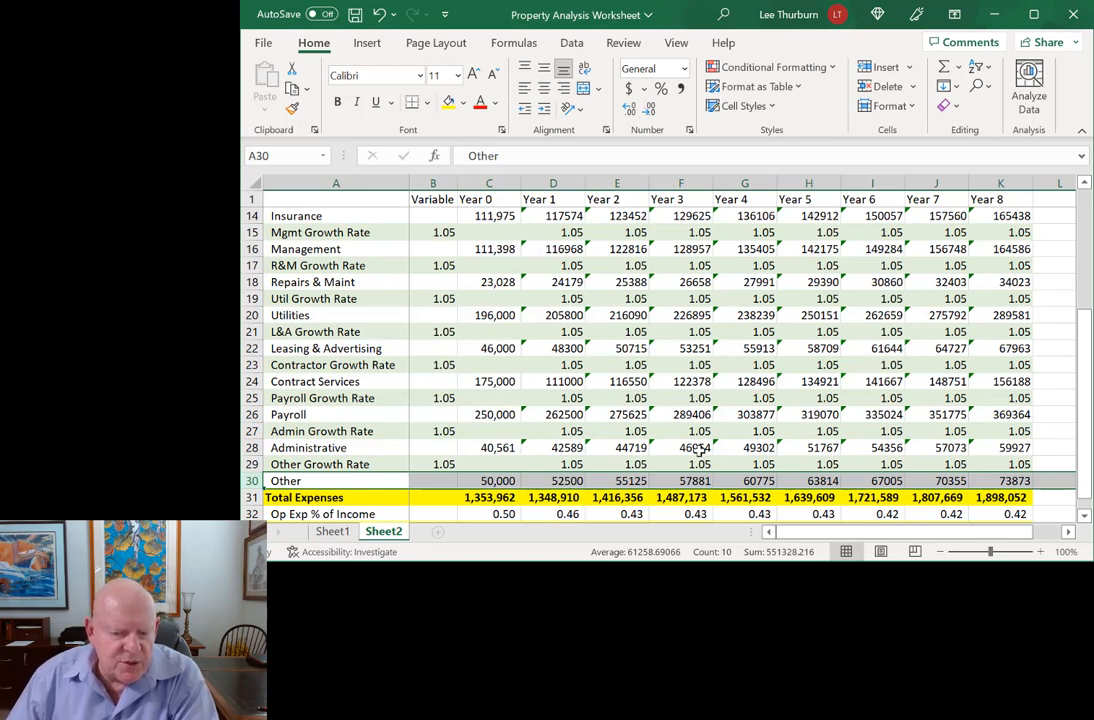
Set the Ins. Growth Rate variable in B13 to 1.03
scroll(505, 458, up, 3)
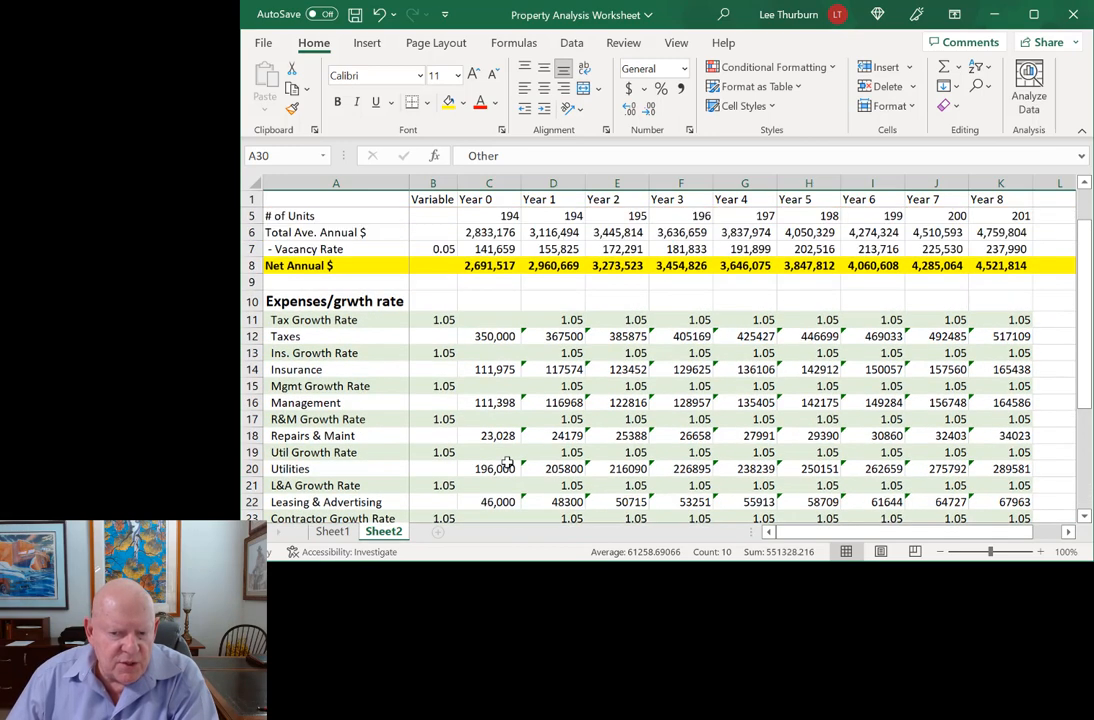
click(444, 320)
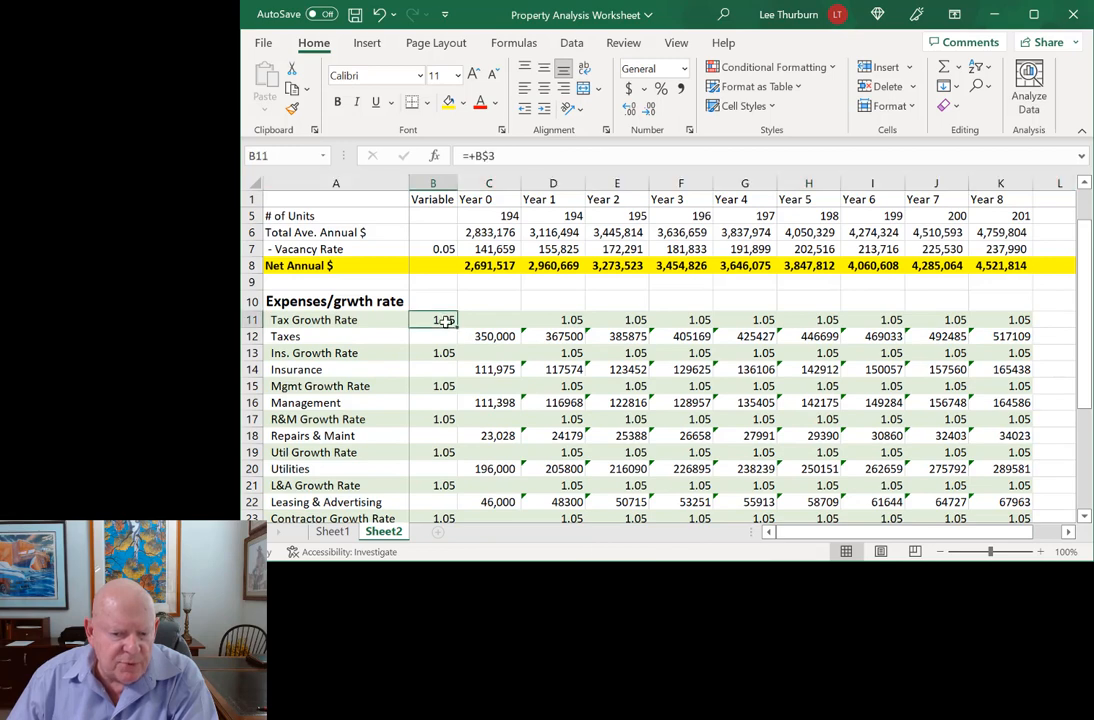
click(442, 353)
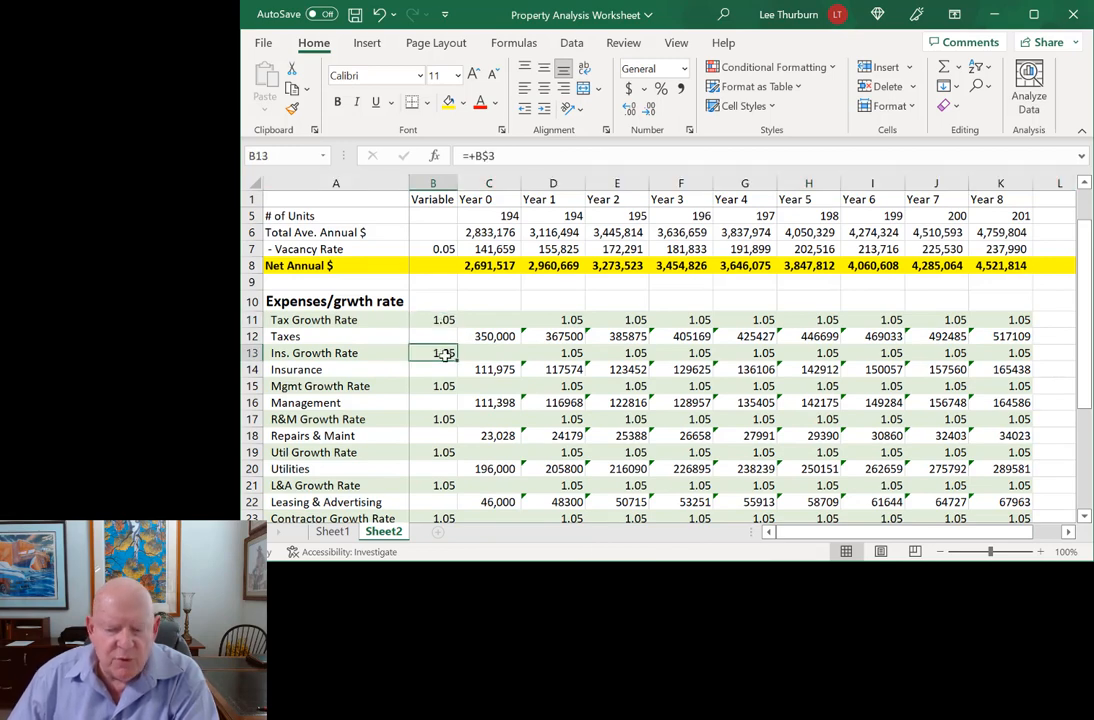
text(10.3)
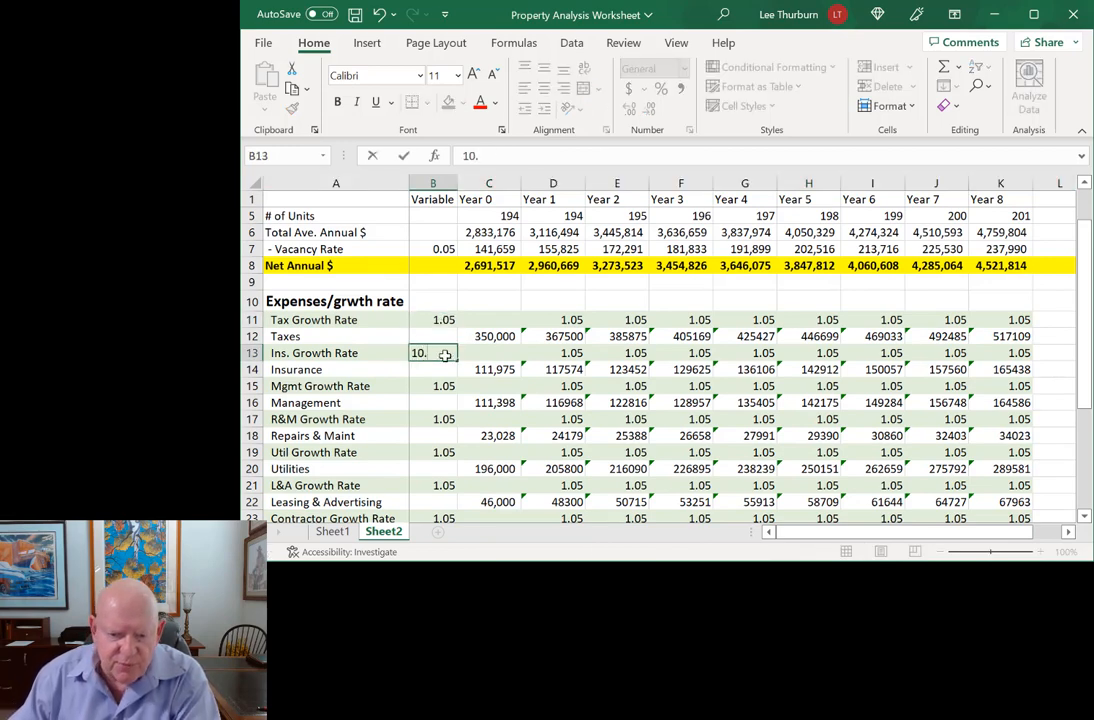
key(BackSpace)
key(BackSpace)
key(BackSpace)
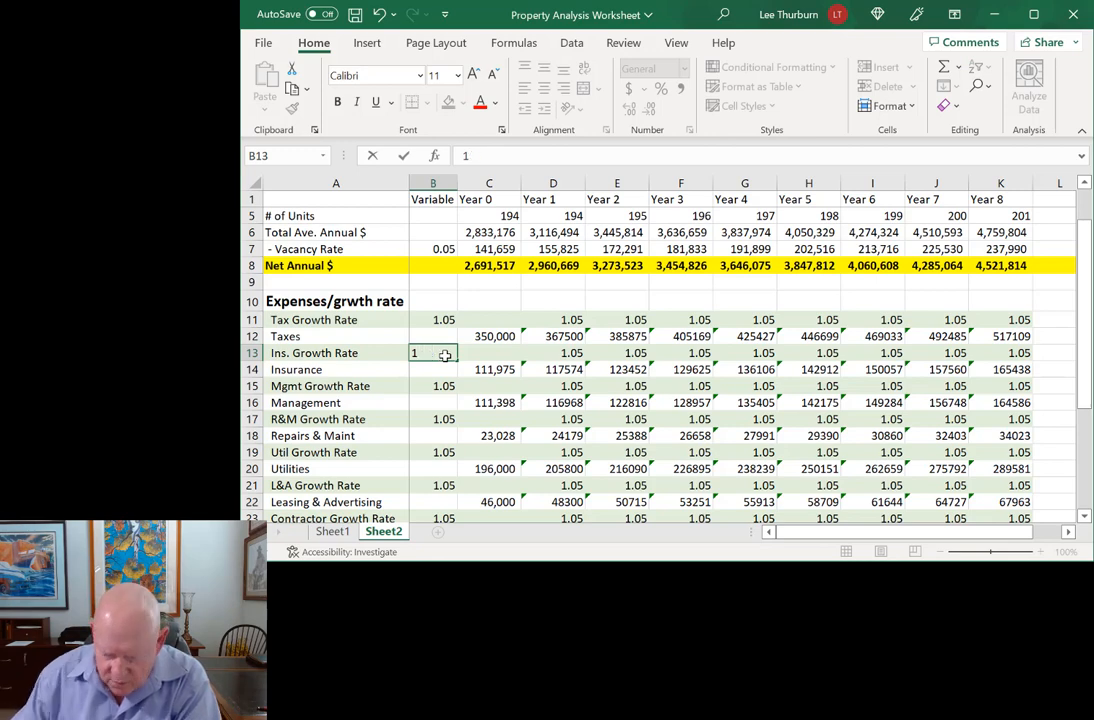
text(.03)
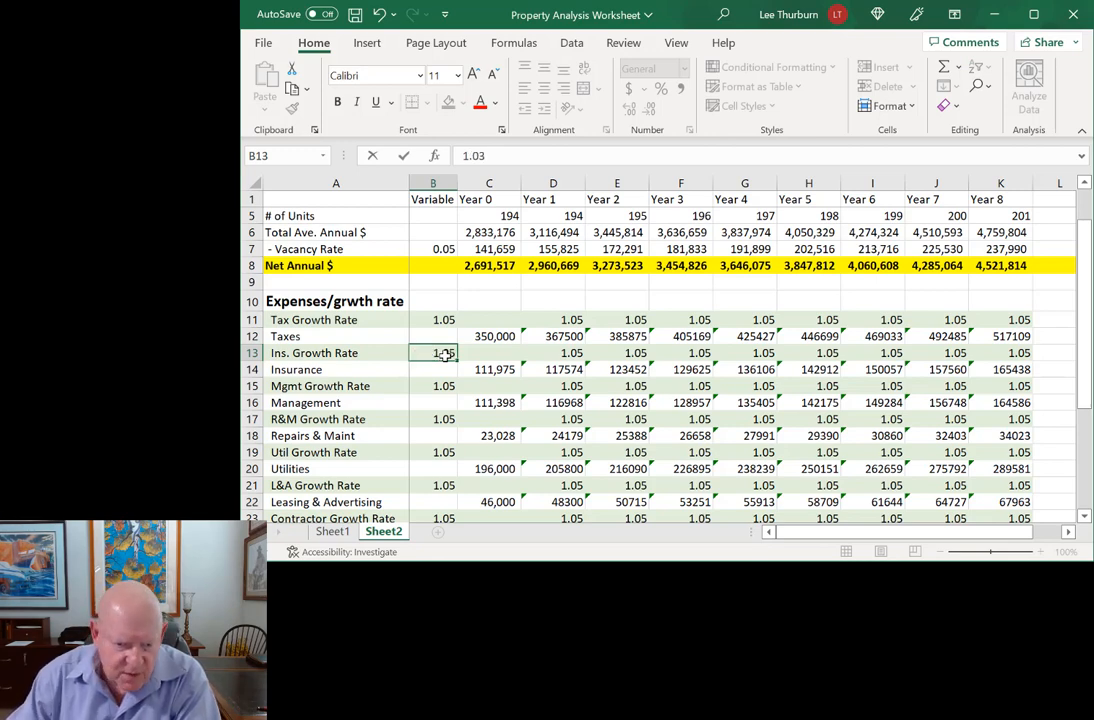
key(Return)
key(Down)
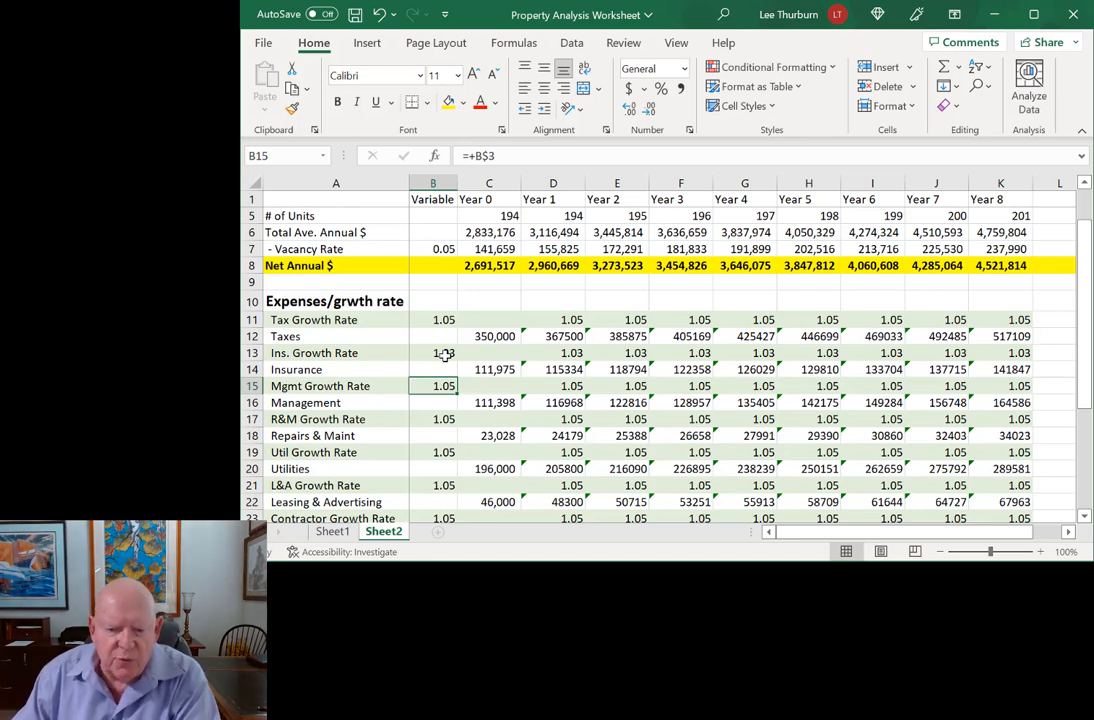
Set the Mgmt Growth Rate variable in B15 to 1.01
text(1.01)
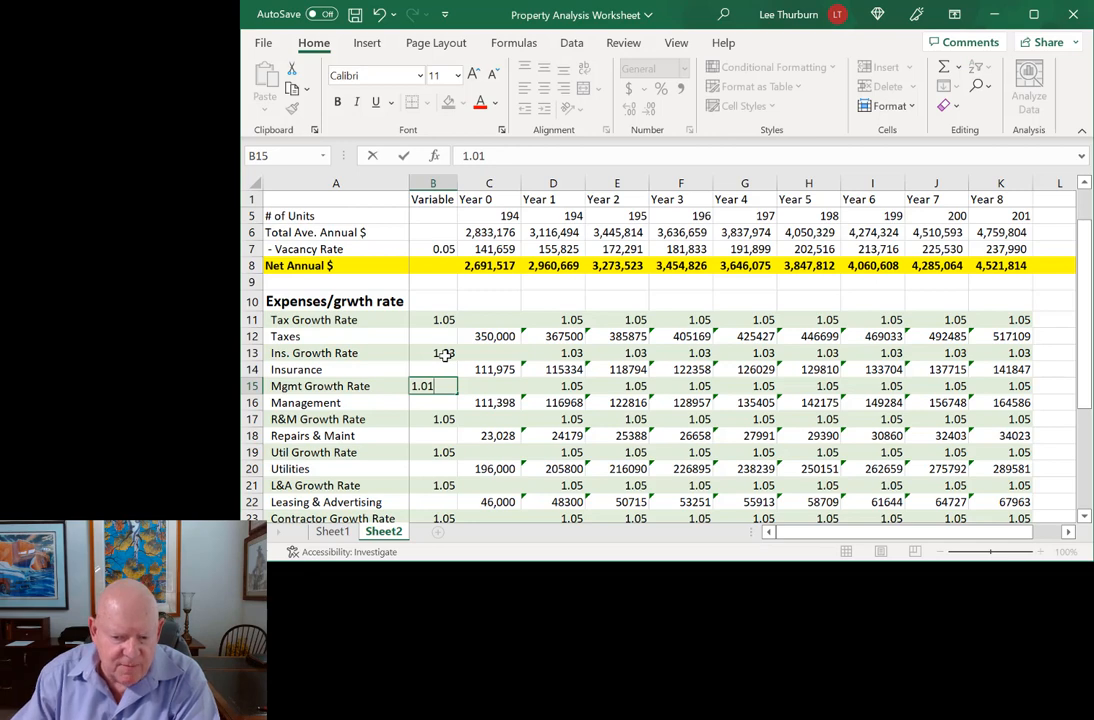
key(Return)
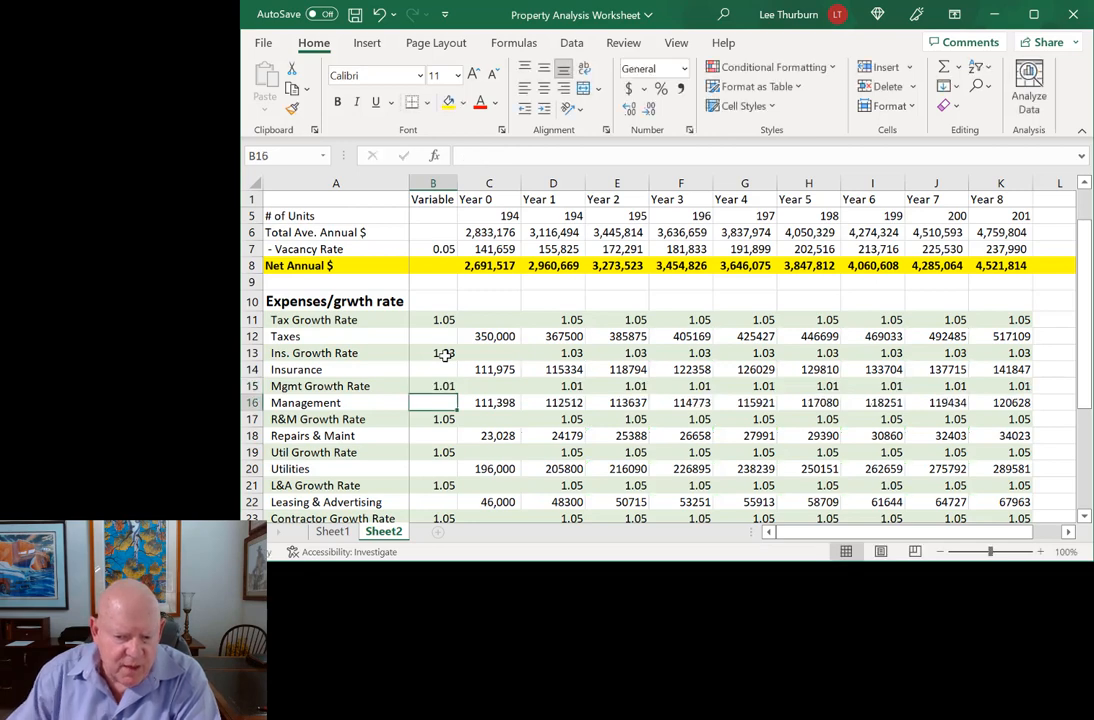
key(Down)
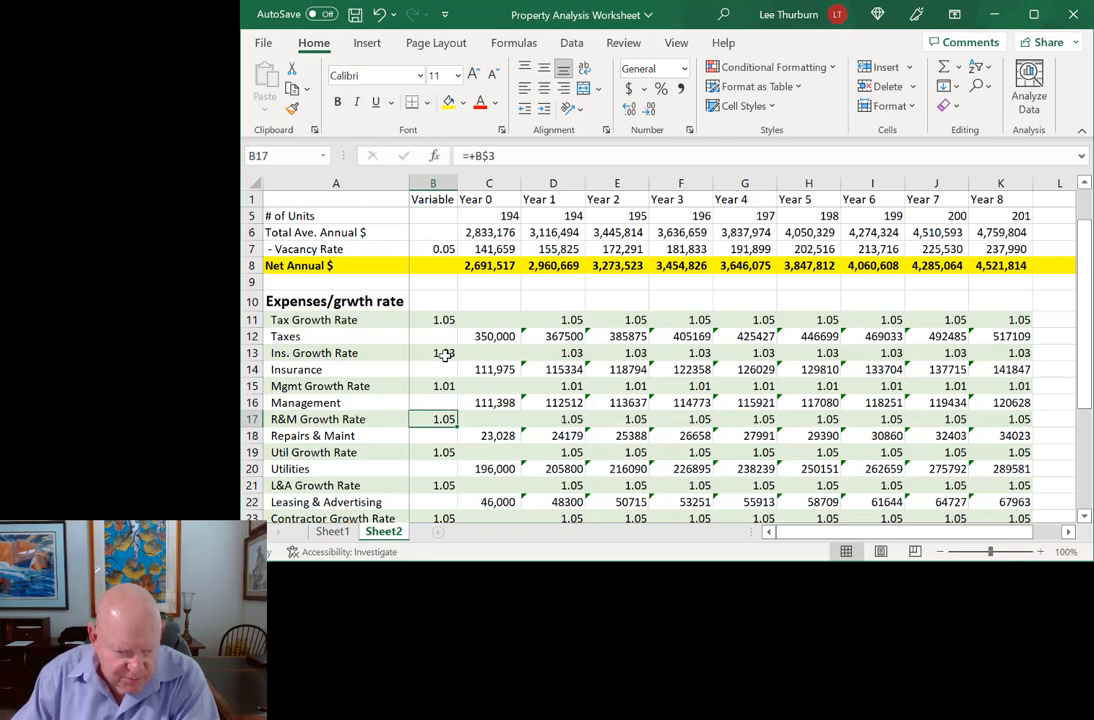
key(Down)
key(Down)
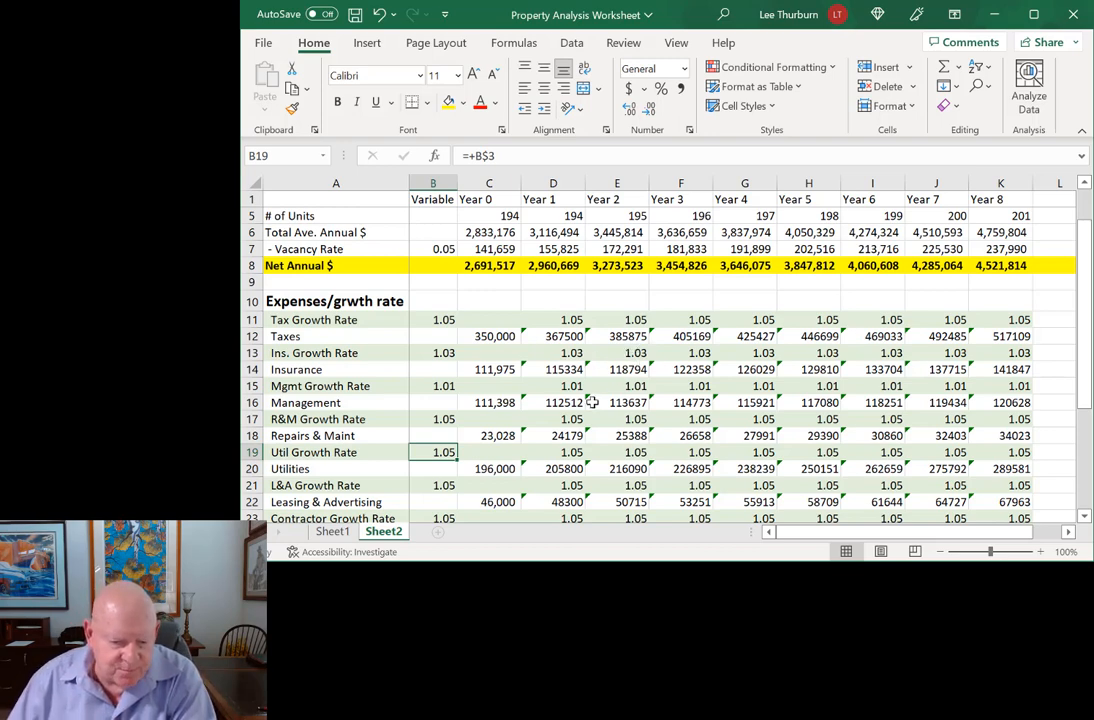
Set the Year 1 Leasing & Advertising expense in D22 to 38000
scroll(510, 348, down, 2)
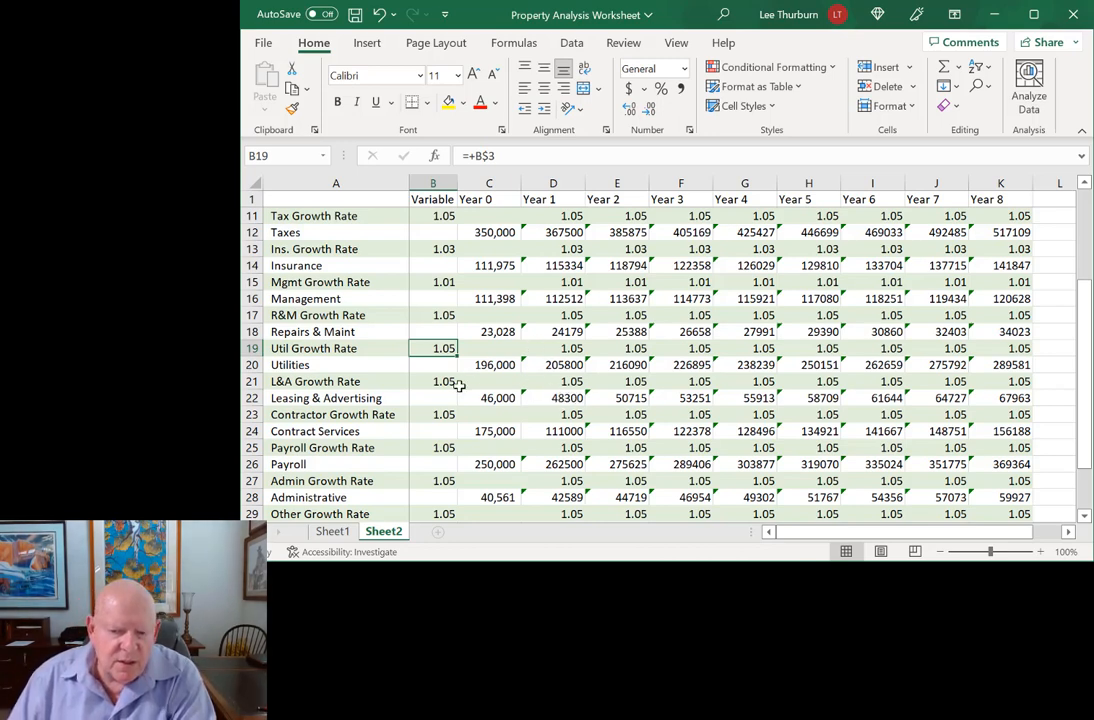
click(565, 398)
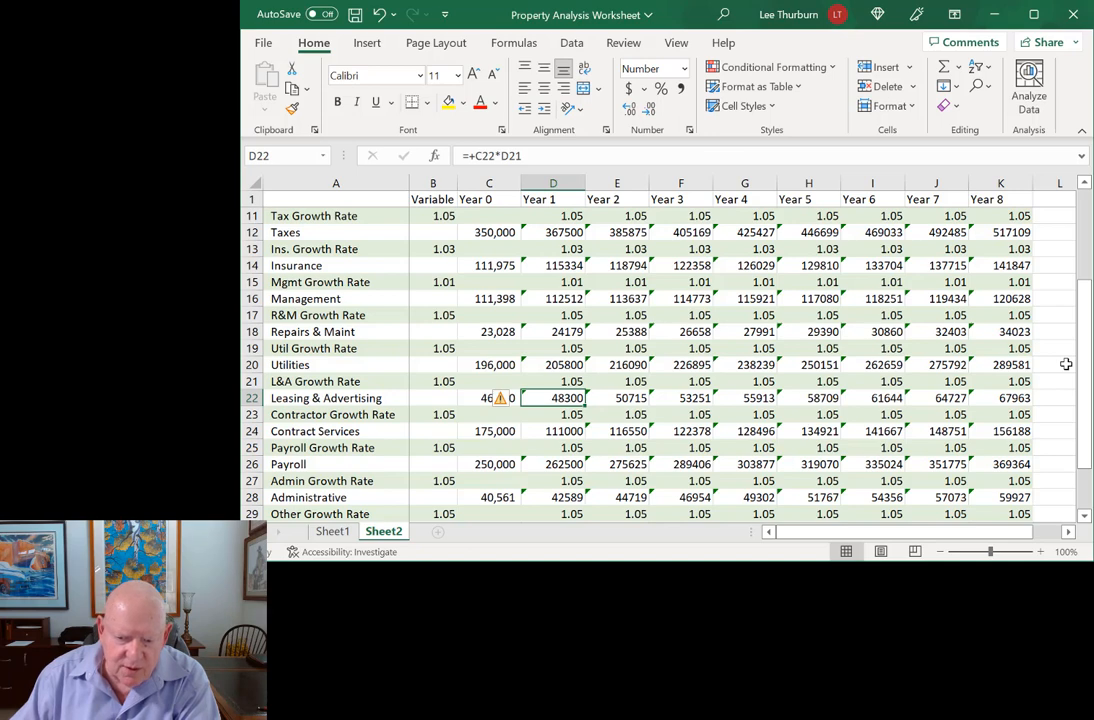
text(38000)
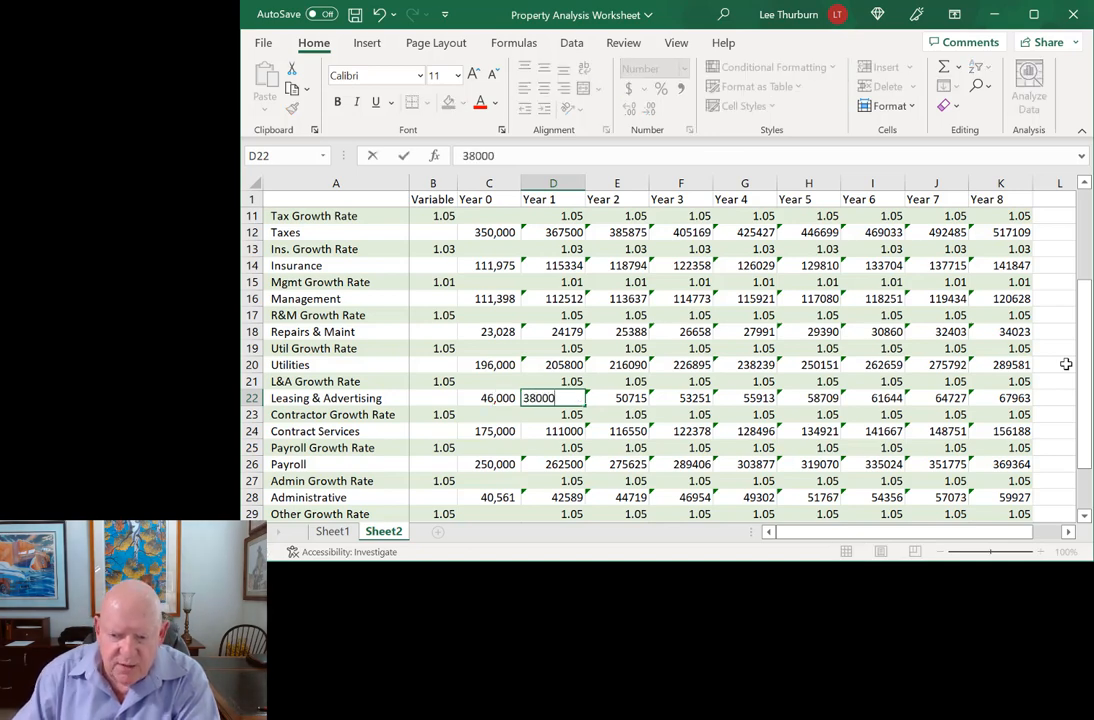
key(Return)
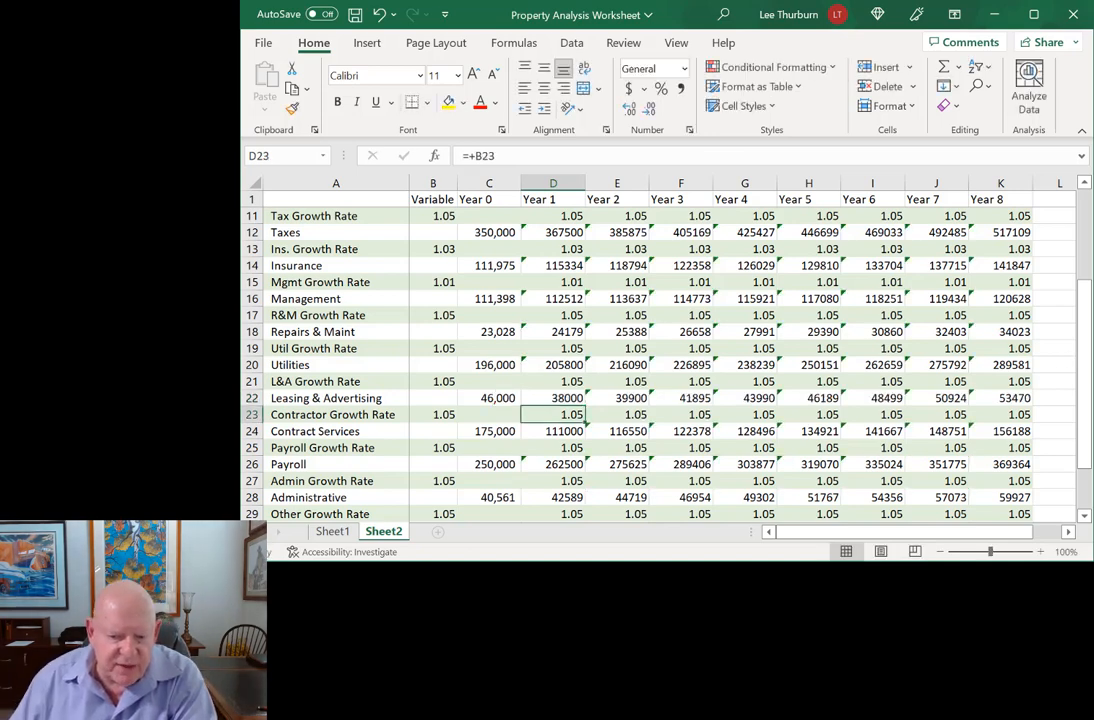
Check the Year 1 Contract Services and Payroll expenses, and set the Year 1 Administrative expense in D28 to 0
click(557, 431)
scroll(557, 431, down, 1)
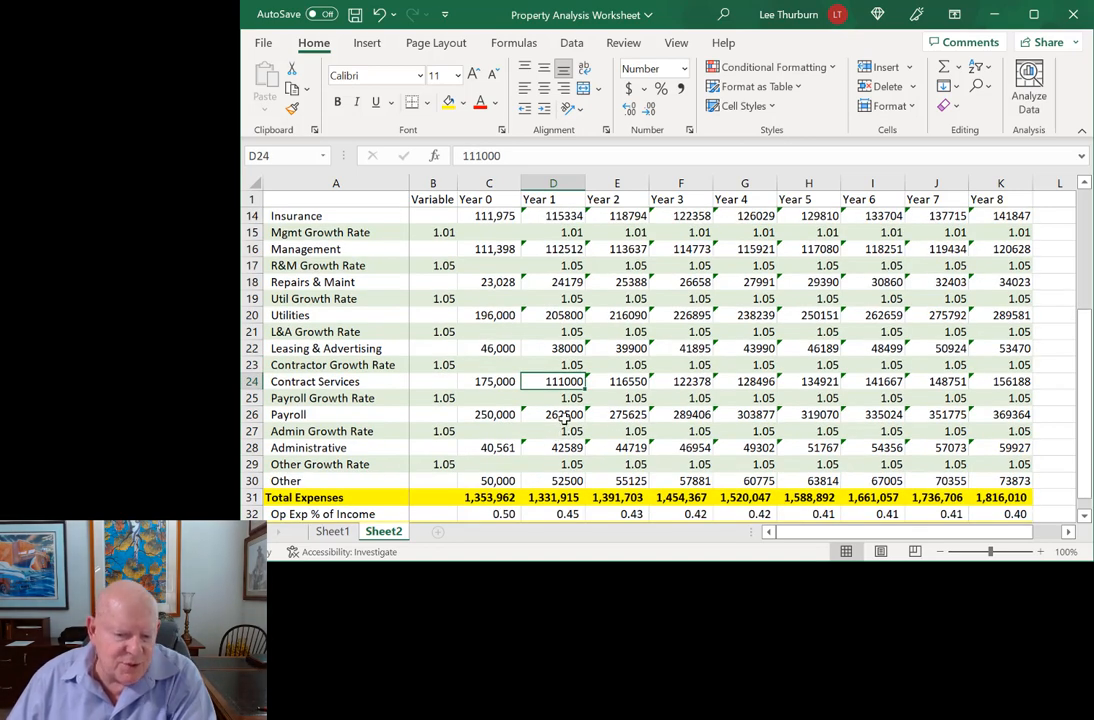
click(564, 416)
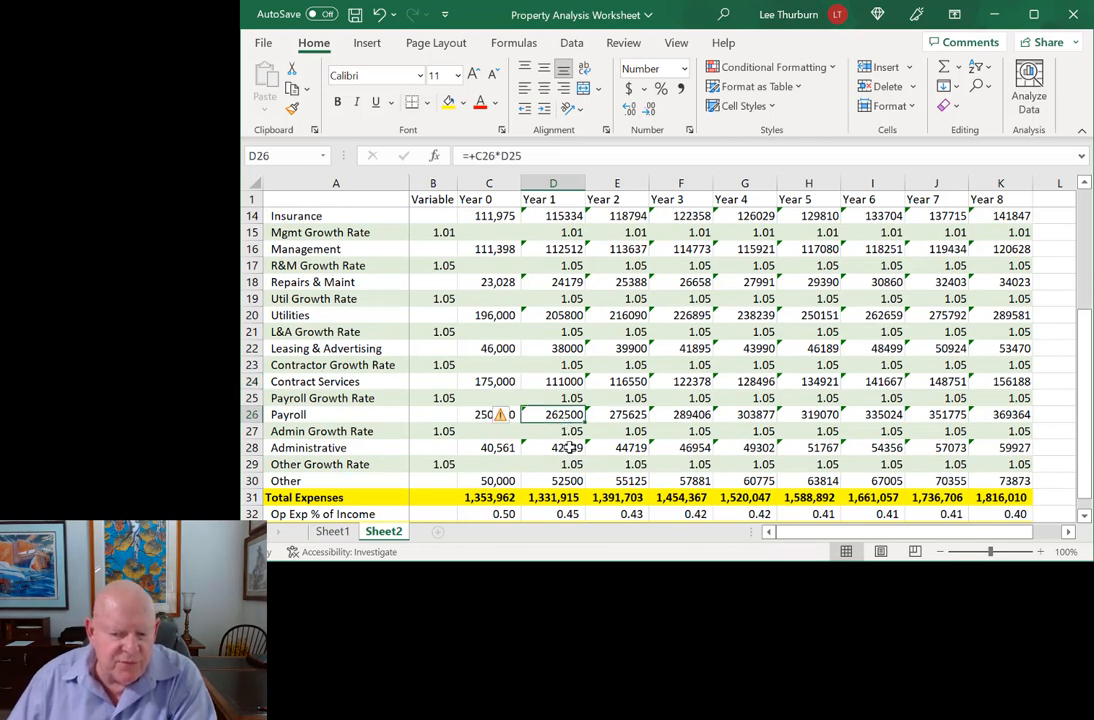
click(577, 450)
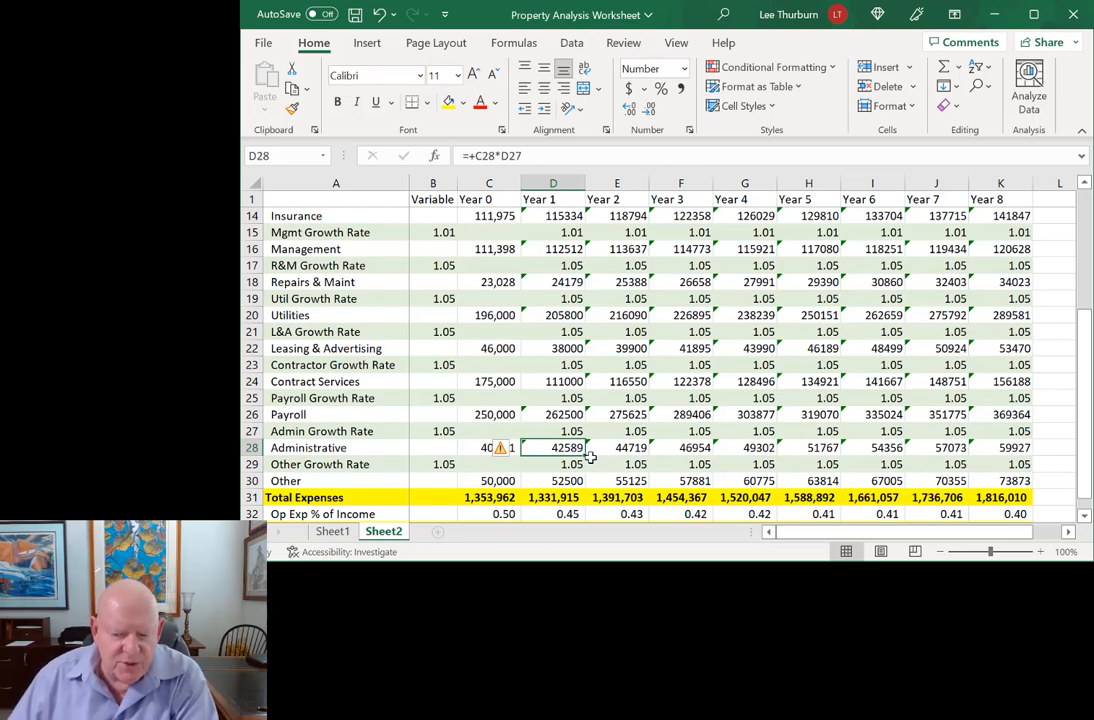
text(0)
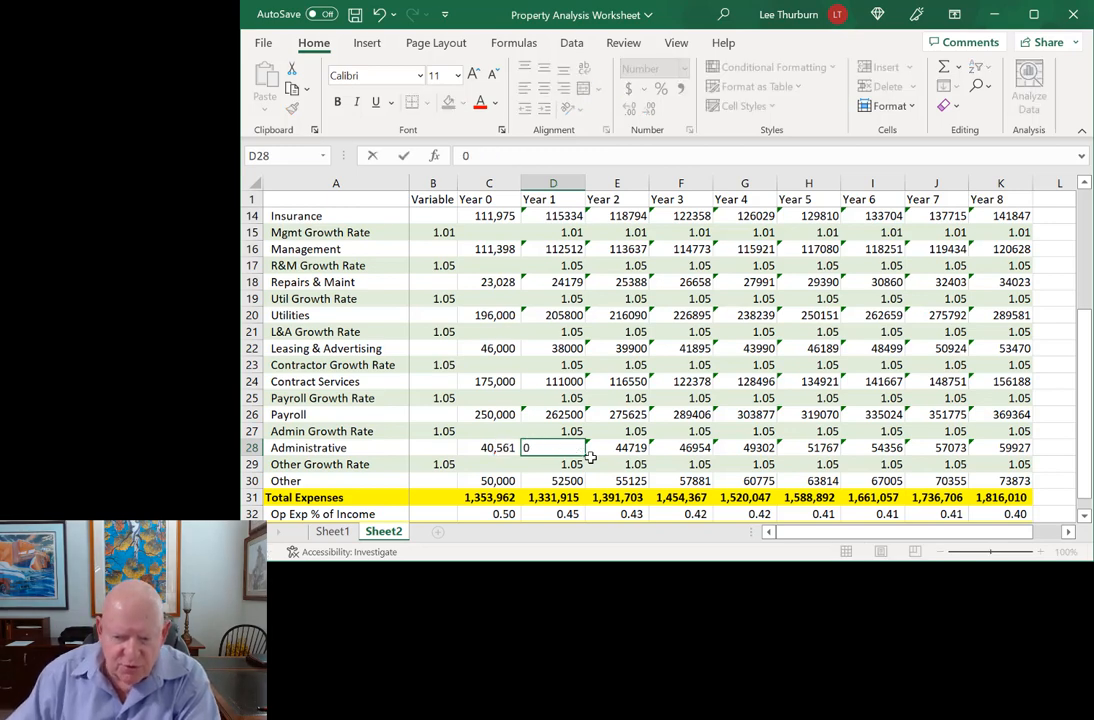
key(Return)
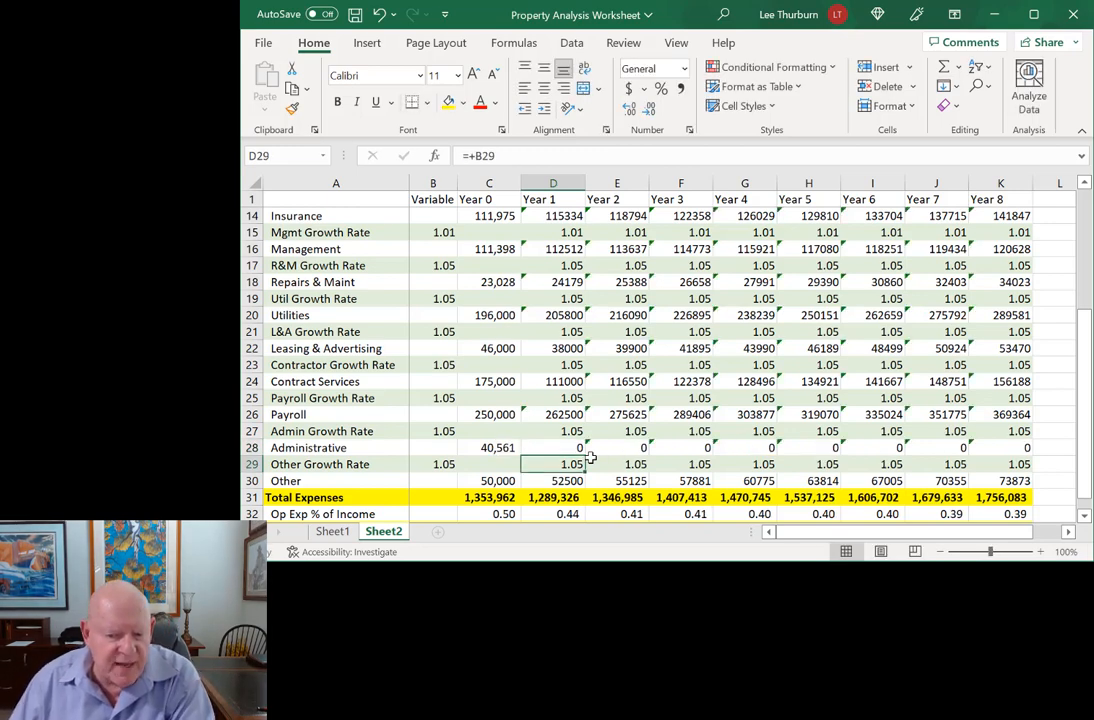
Examine the recalculated Total Expenses, Op Exp % of Income and Net Operating Income through Year 8, along with the individual expense rows
scroll(636, 367, down, 1)
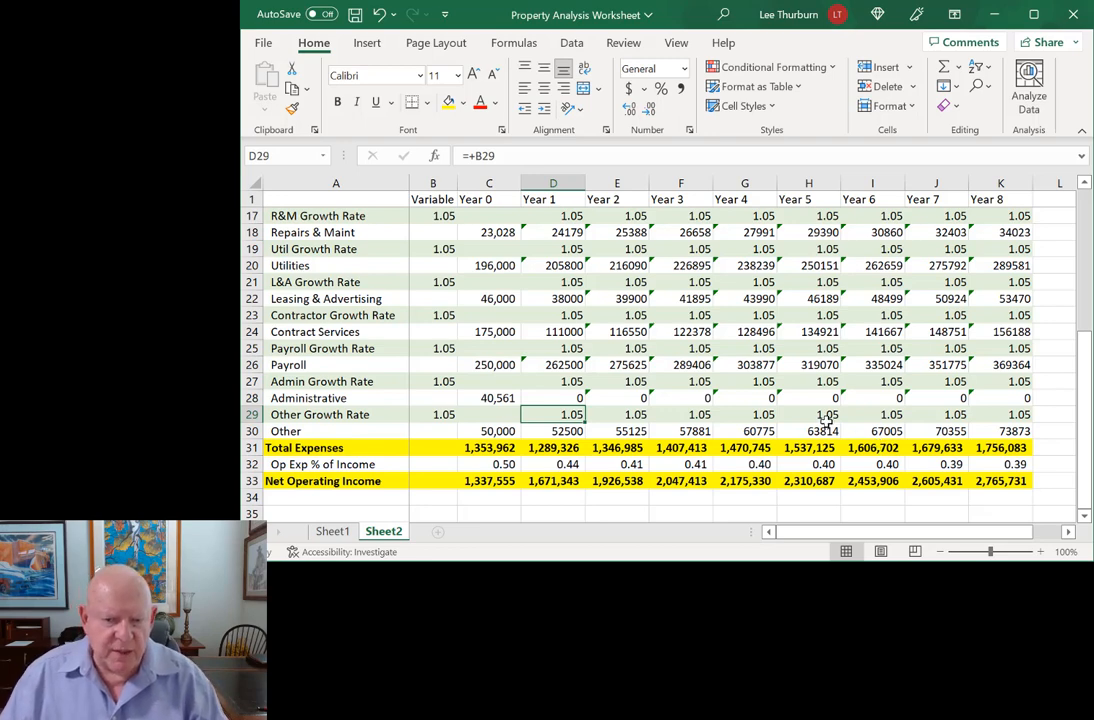
scroll(826, 423, up, 1)
scroll(826, 423, up, 2)
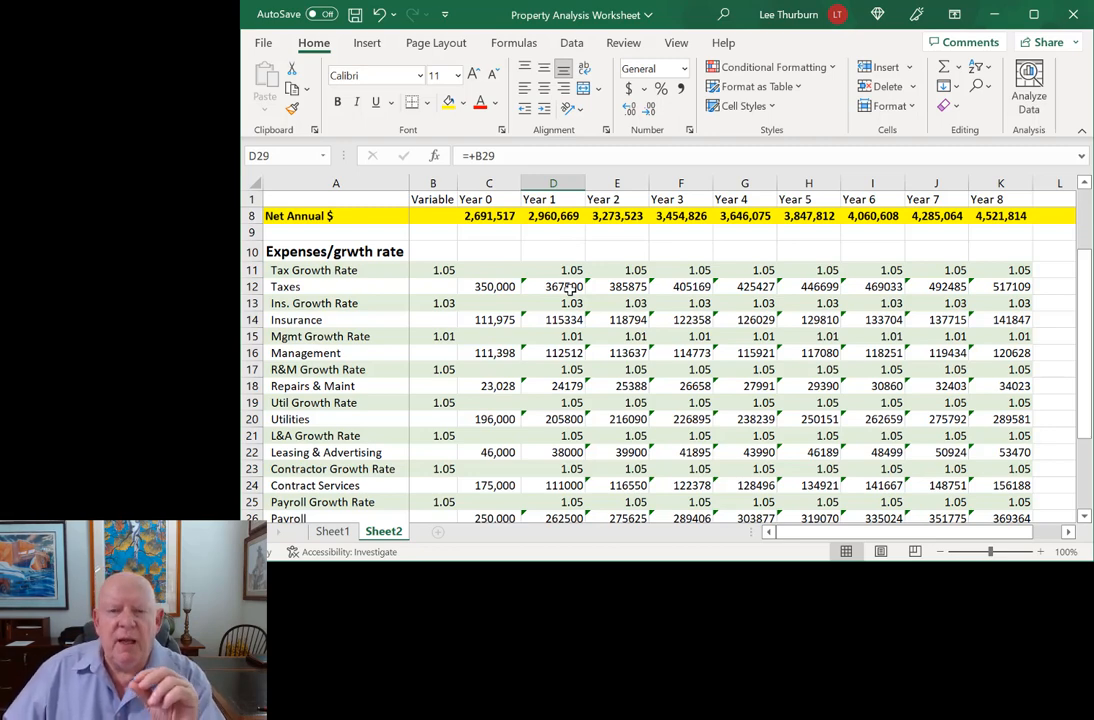
scroll(568, 289, down, 3)
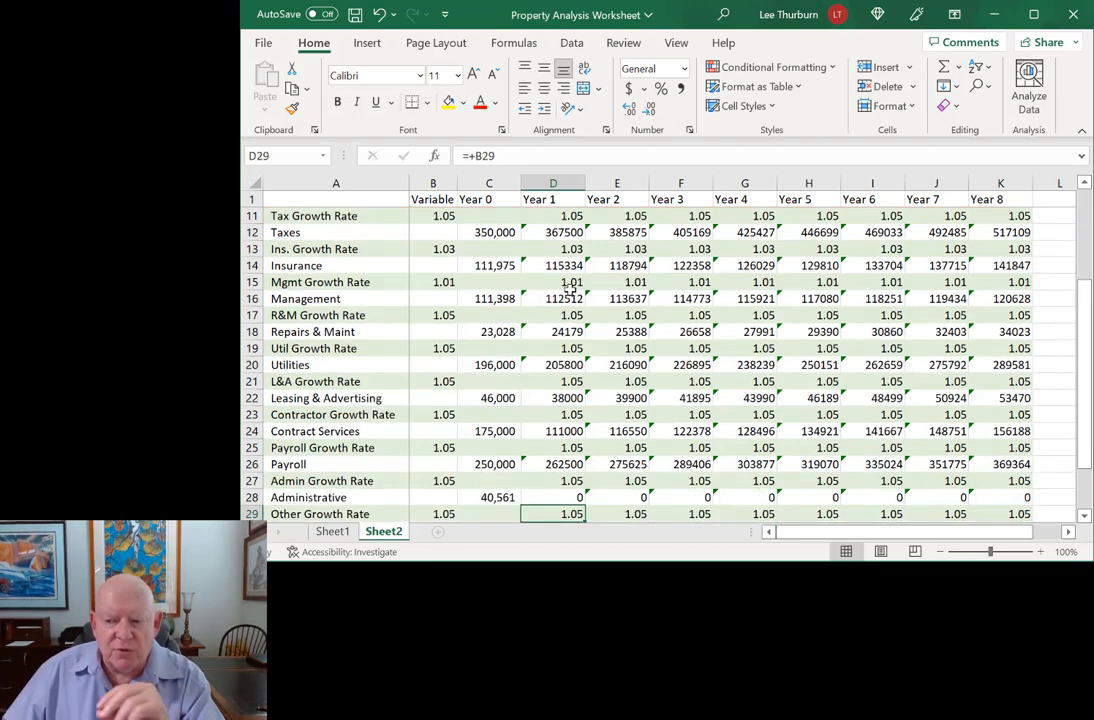